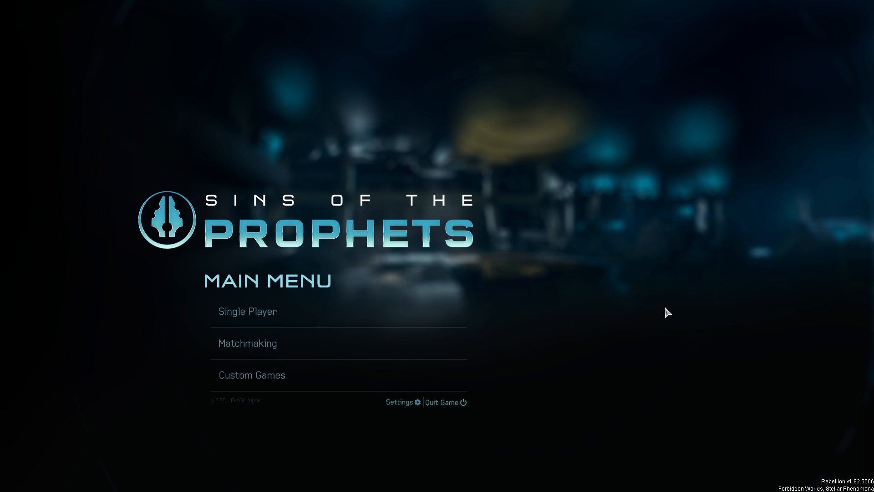
Step: Start a single-player game setup and choose the Random - Medium Large map
{"action": "left_click", "coordinate": [427, 311]}
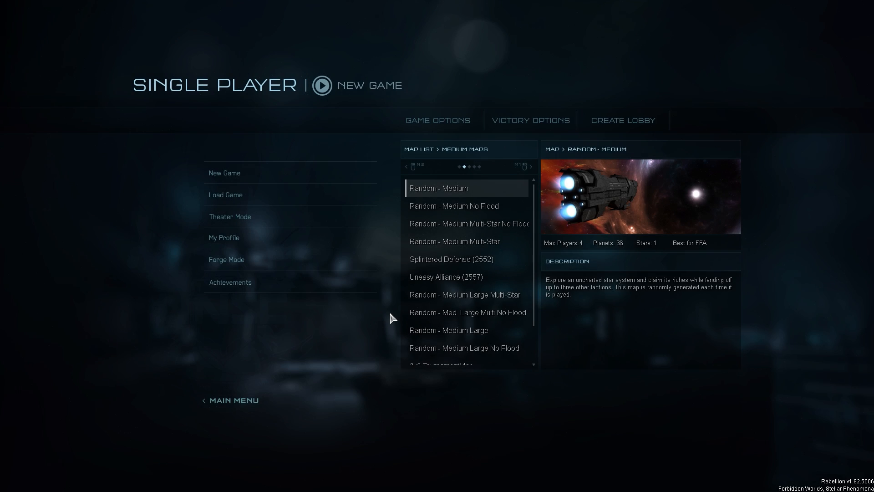
{"action": "scroll", "coordinate": [526, 236], "scroll_direction": "down", "scroll_amount": 3}
{"action": "scroll", "coordinate": [499, 237], "scroll_direction": "up", "scroll_amount": 3}
{"action": "left_click", "coordinate": [483, 243]}
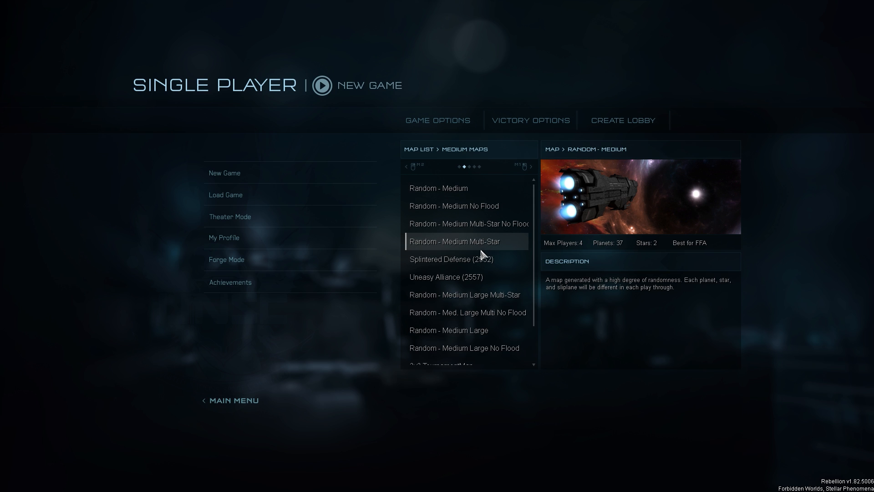
{"action": "left_click", "coordinate": [489, 223]}
{"action": "left_click", "coordinate": [477, 208]}
{"action": "left_click", "coordinate": [476, 275]}
{"action": "left_click", "coordinate": [475, 312]}
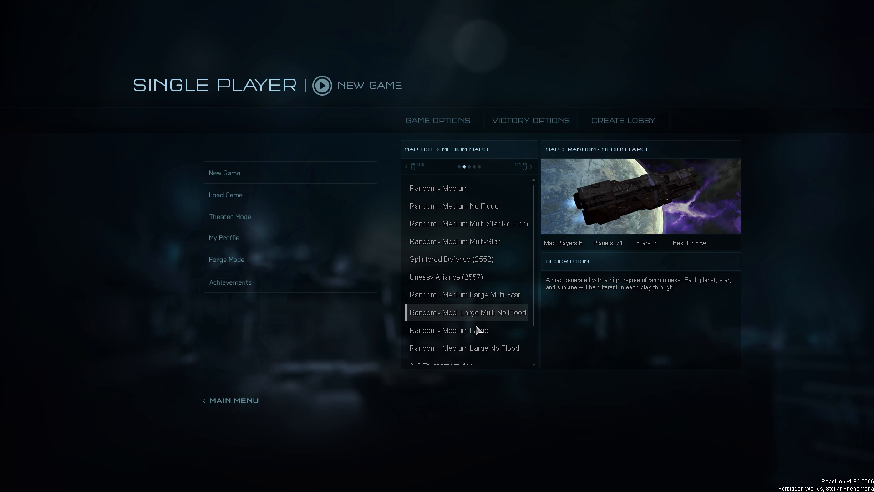
{"action": "left_click", "coordinate": [478, 331]}
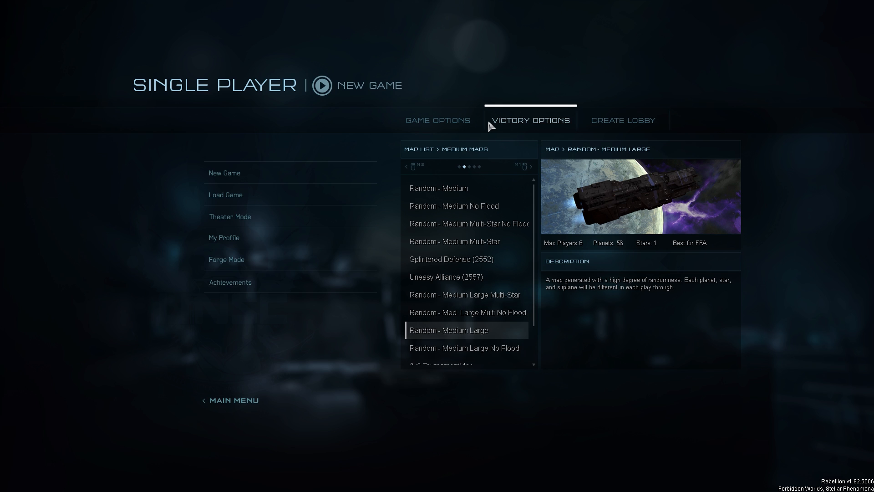
Step: Review the game and victory options, then create a lobby for the chosen map
{"action": "left_click", "coordinate": [463, 121]}
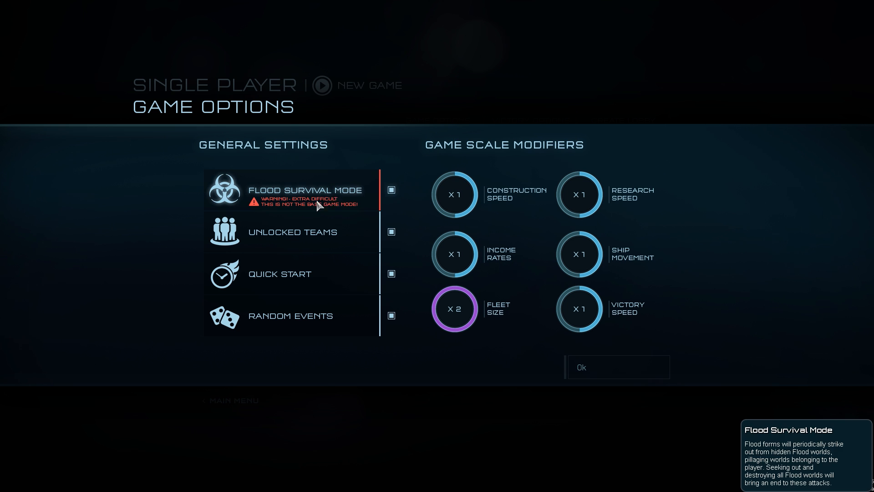
{"action": "left_click", "coordinate": [605, 367]}
{"action": "left_click", "coordinate": [568, 122]}
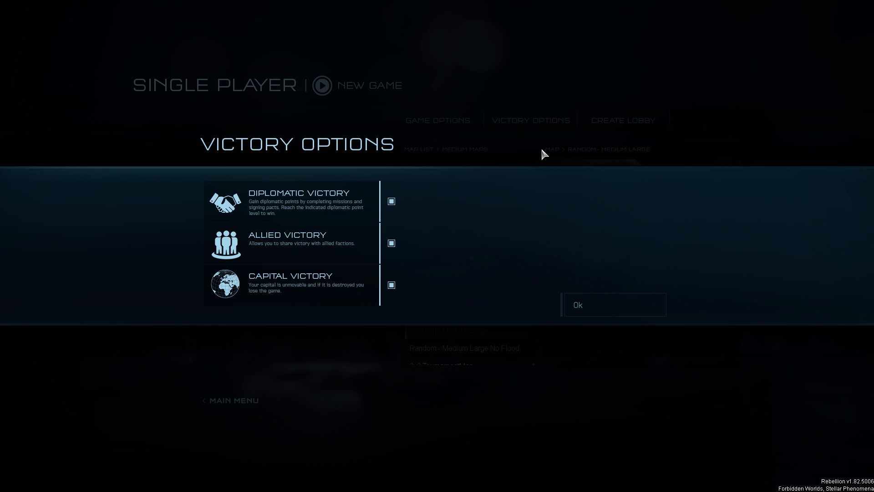
{"action": "left_click", "coordinate": [611, 306]}
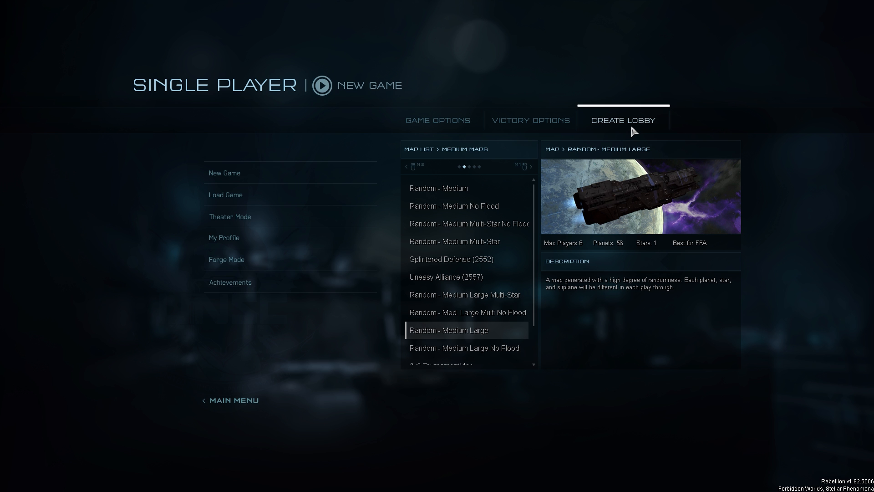
{"action": "left_click", "coordinate": [631, 124]}
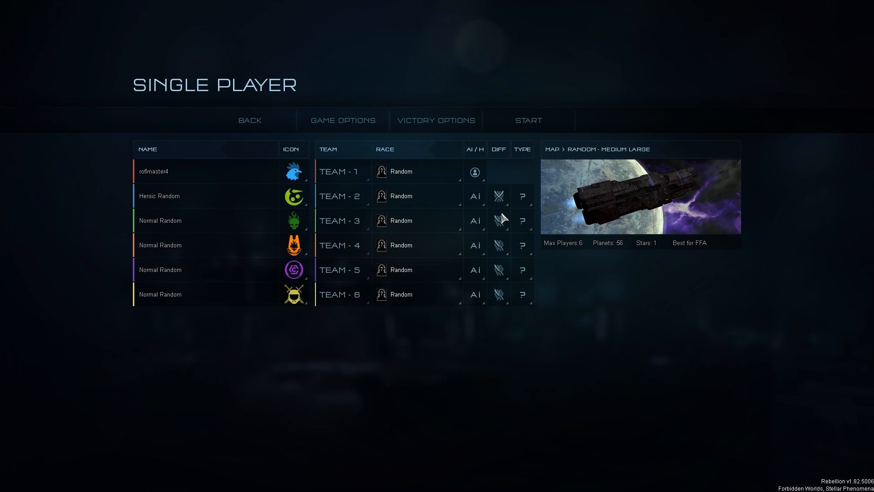
Step: Set the AI opponents to Heroic and launch the game as UNSC
{"action": "left_click", "coordinate": [506, 273]}
{"action": "left_click", "coordinate": [501, 296]}
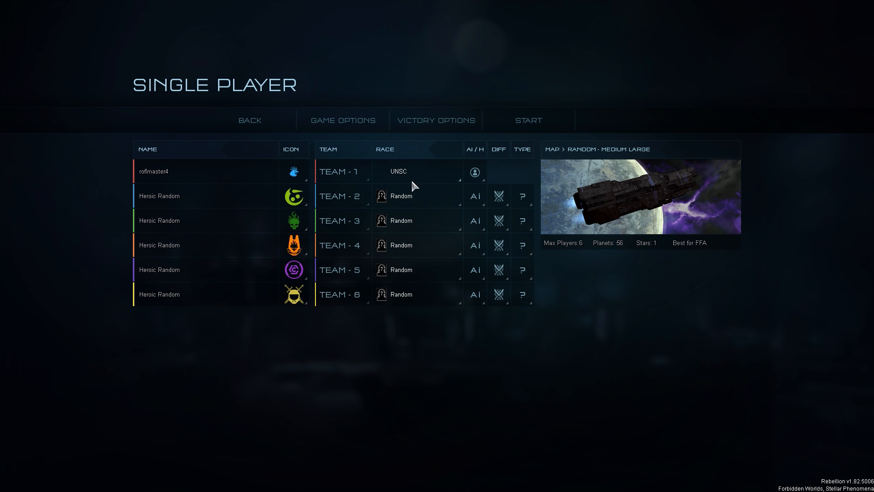
{"action": "left_click", "coordinate": [552, 120]}
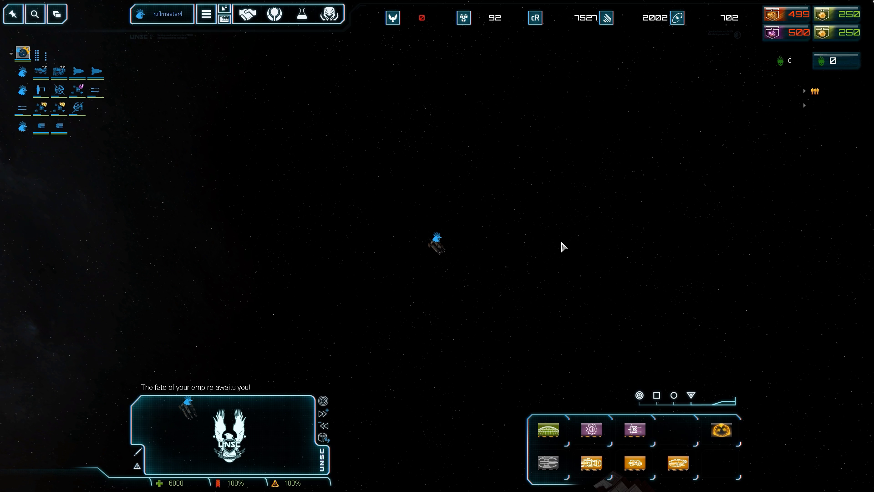
{"action": "scroll", "coordinate": [561, 244], "scroll_direction": "down", "scroll_amount": 5}
{"action": "scroll", "coordinate": [446, 226], "scroll_direction": "up", "scroll_amount": 2}
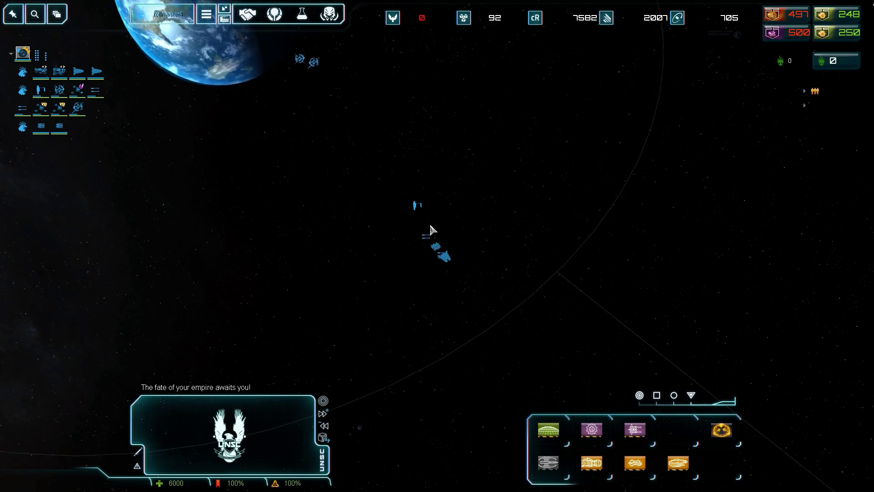
Step: Buy a logistics upgrade at the home planet and queue a Misriah-Traxus R&D military lab
{"action": "double_click", "coordinate": [277, 79]}
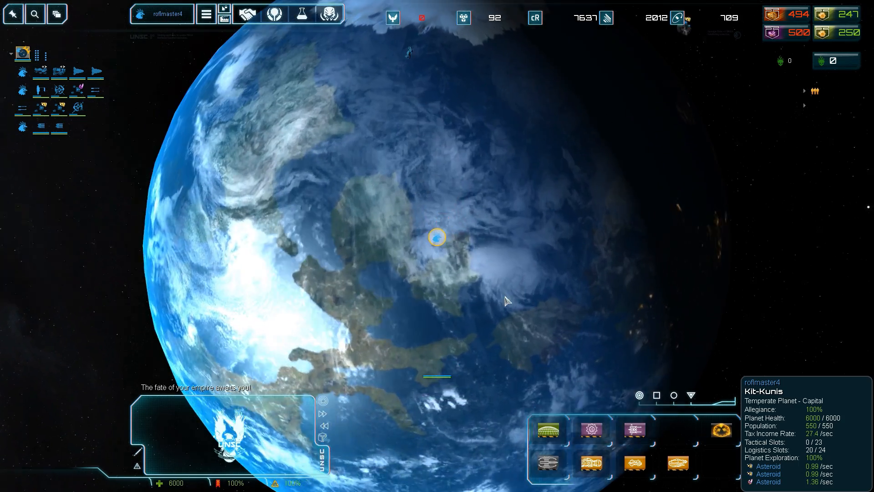
{"action": "scroll", "coordinate": [527, 313], "scroll_direction": "down", "scroll_amount": 5}
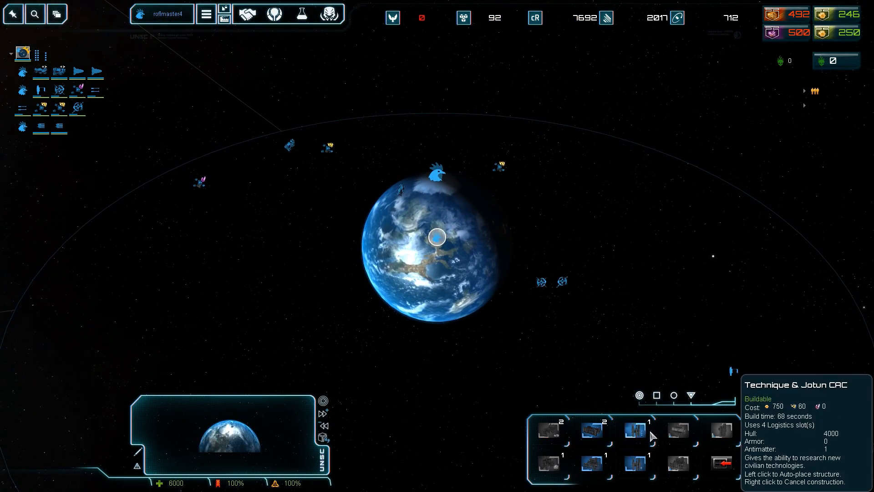
{"action": "left_click", "coordinate": [722, 464]}
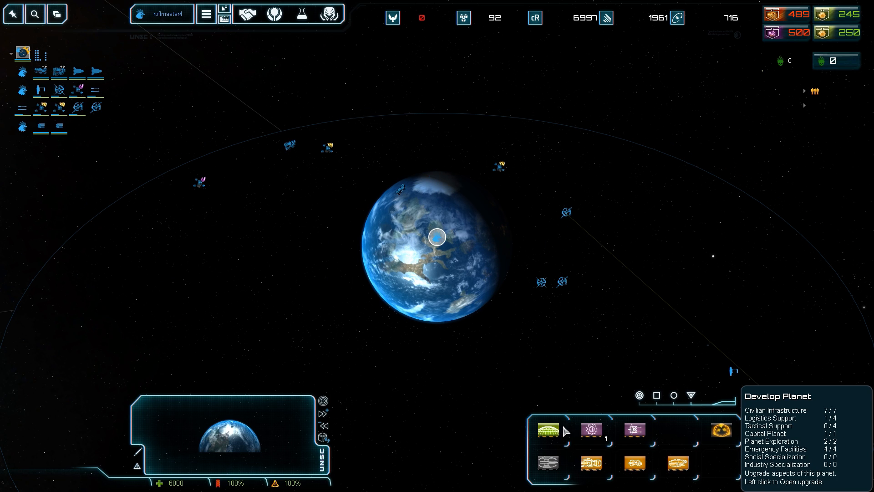
{"action": "left_click", "coordinate": [548, 463]}
{"action": "left_click", "coordinate": [722, 463]}
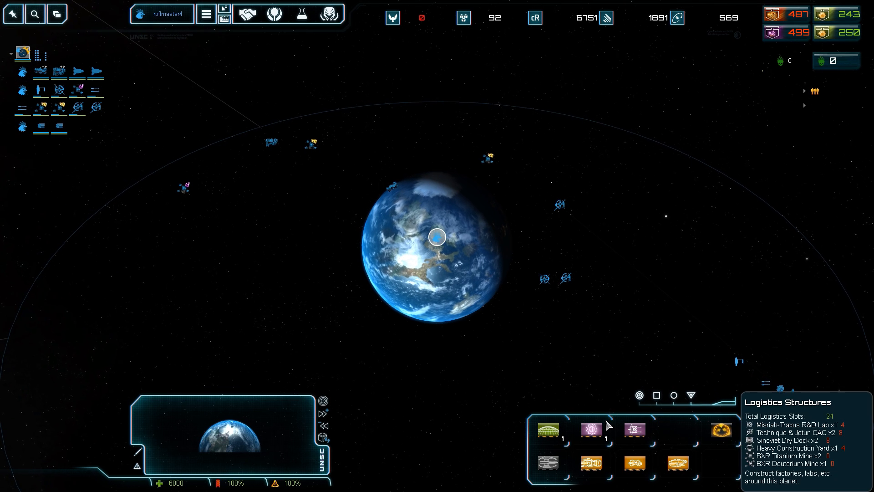
{"action": "left_click", "coordinate": [591, 429]}
{"action": "left_click", "coordinate": [635, 463]}
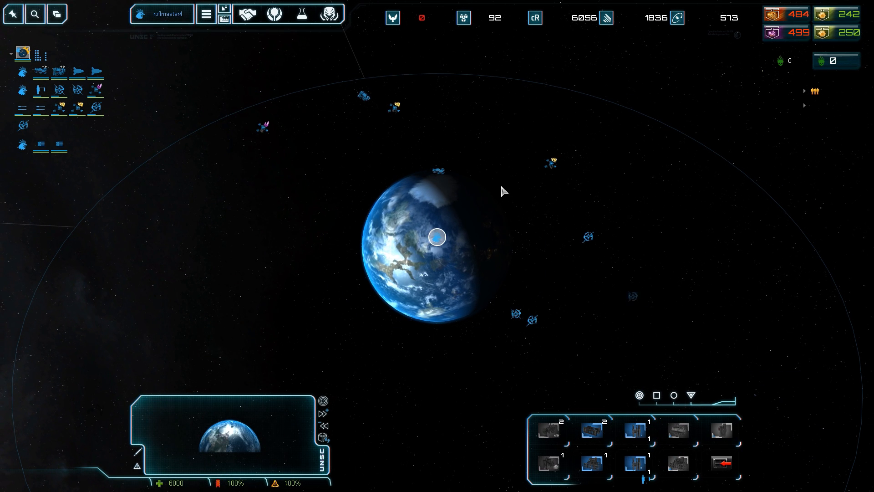
Step: Inspect the Marathon cruiser and ONI Sloop, then focus on the dry dock
{"action": "left_click", "coordinate": [364, 95]}
{"action": "middle_click", "coordinate": [364, 96]}
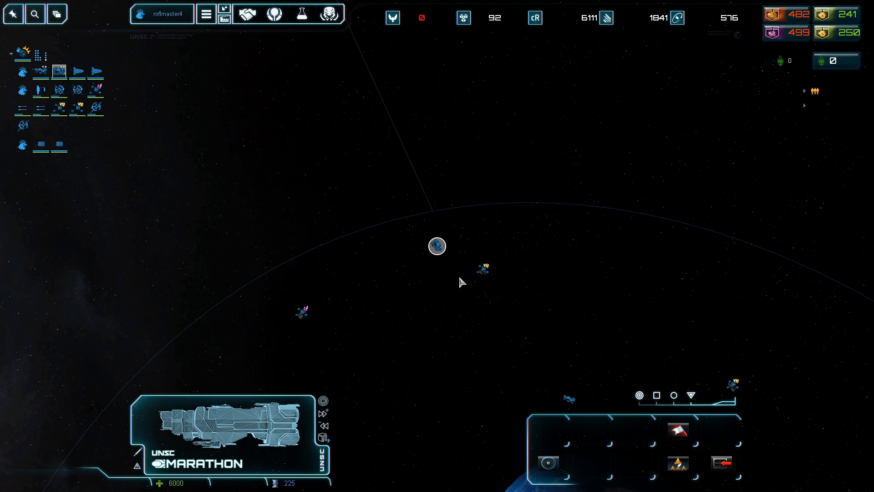
{"action": "scroll", "coordinate": [448, 258], "scroll_direction": "up", "scroll_amount": 5}
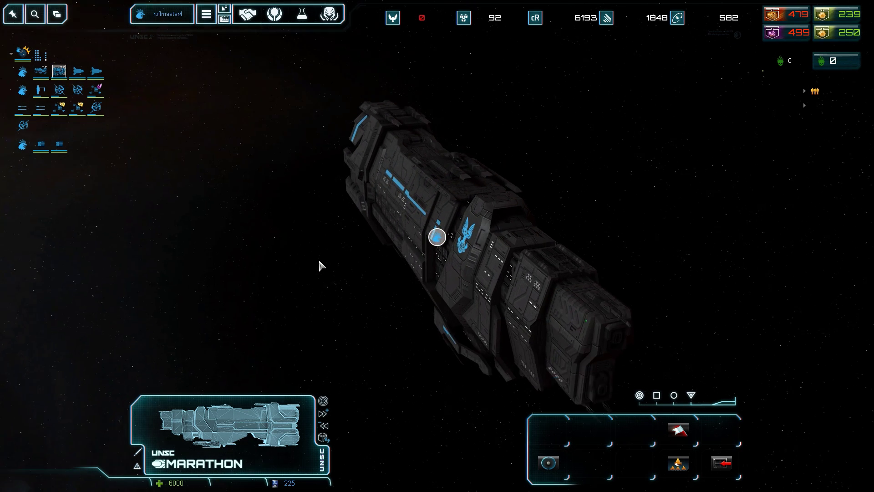
{"action": "left_click_drag", "start_coordinate": [319, 258], "coordinate": [91, 254]}
{"action": "scroll", "coordinate": [160, 241], "scroll_direction": "down", "scroll_amount": 3}
{"action": "scroll", "coordinate": [160, 241], "scroll_direction": "down", "scroll_amount": 2}
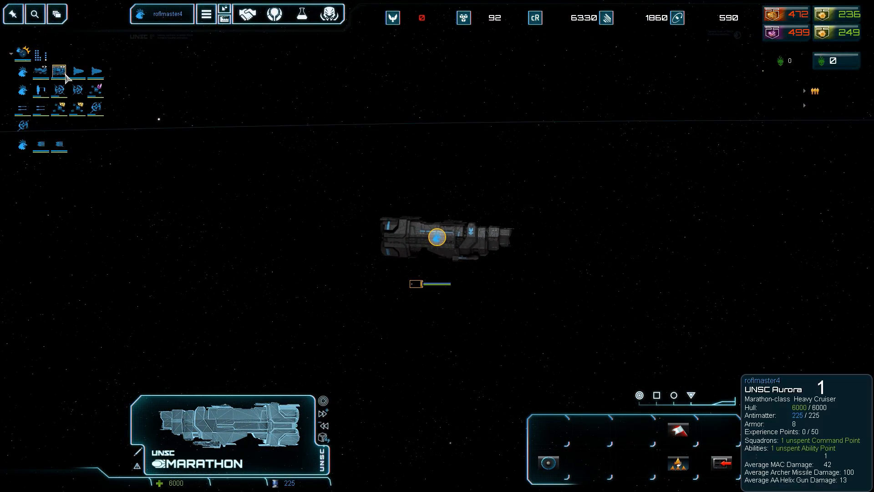
{"action": "left_click", "coordinate": [73, 72]}
{"action": "scroll", "coordinate": [289, 248], "scroll_direction": "down", "scroll_amount": 3}
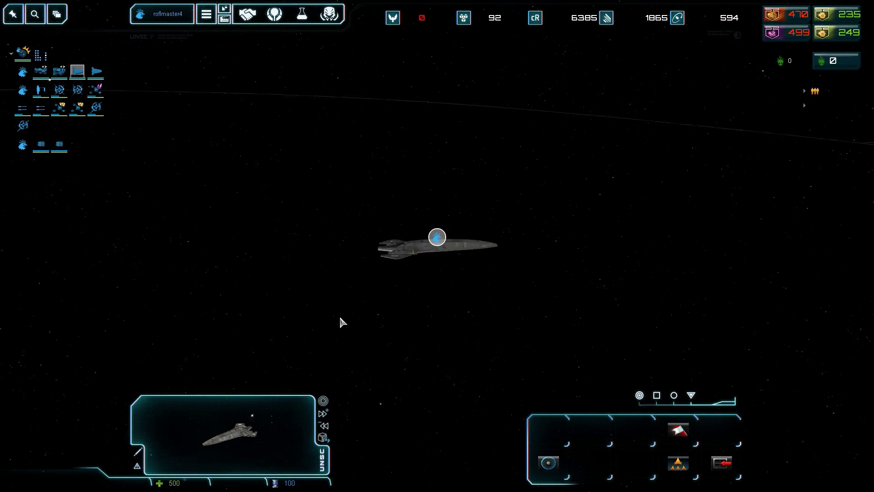
{"action": "scroll", "coordinate": [339, 323], "scroll_direction": "up", "scroll_amount": 3}
{"action": "scroll", "coordinate": [355, 339], "scroll_direction": "up", "scroll_amount": 3}
{"action": "left_click_drag", "start_coordinate": [375, 330], "coordinate": [509, 344]}
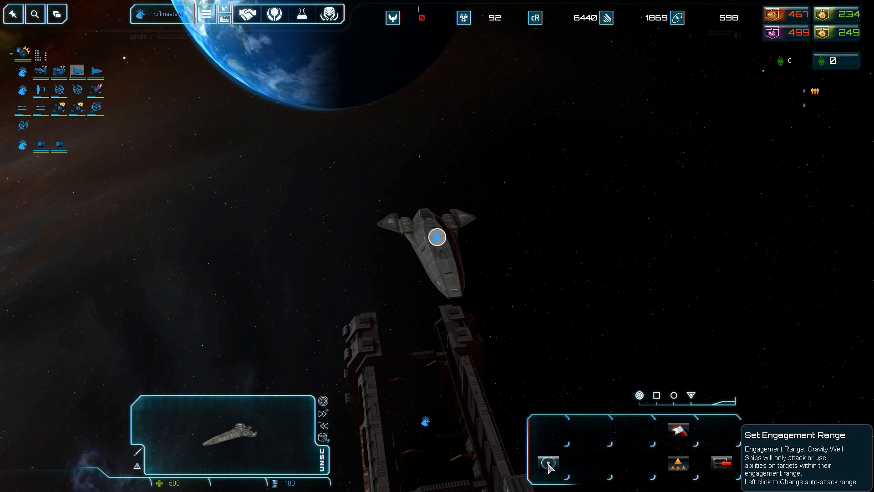
{"action": "scroll", "coordinate": [615, 458], "scroll_direction": "down", "scroll_amount": 3}
{"action": "left_click", "coordinate": [673, 458]}
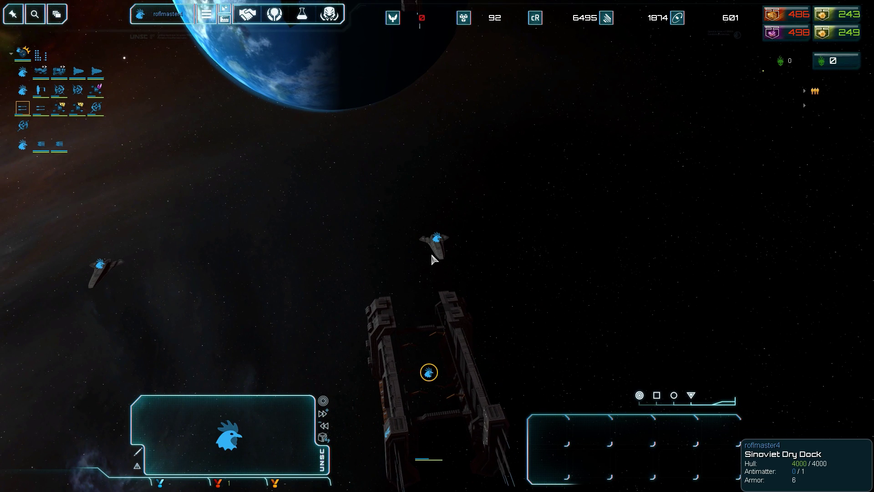
{"action": "double_click", "coordinate": [432, 259]}
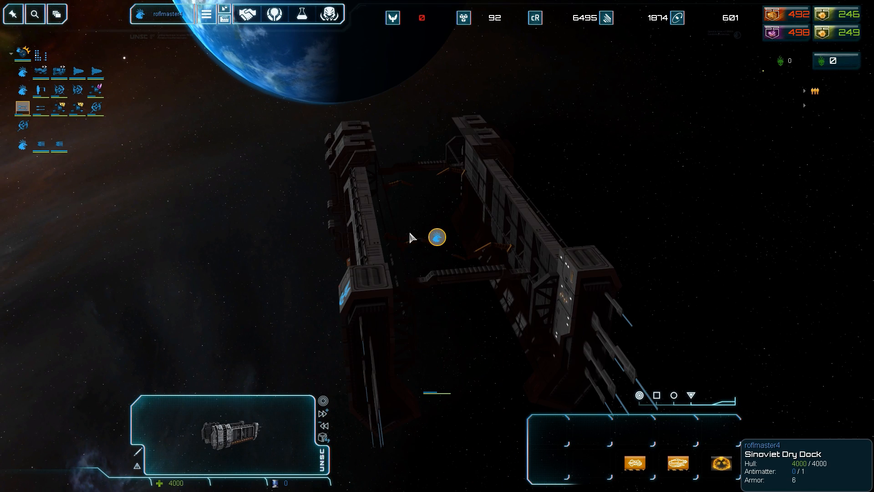
{"action": "scroll", "coordinate": [439, 196], "scroll_direction": "down", "scroll_amount": 5}
Step: Send the scout ship toward another planet and zoom in on the home planet
{"action": "left_click", "coordinate": [440, 142]}
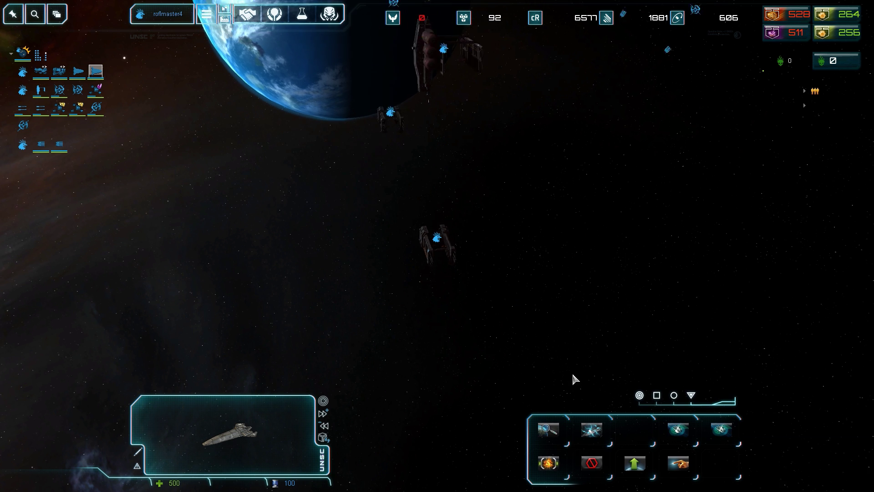
{"action": "right_click", "coordinate": [571, 372]}
{"action": "scroll", "coordinate": [508, 287], "scroll_direction": "down", "scroll_amount": 3}
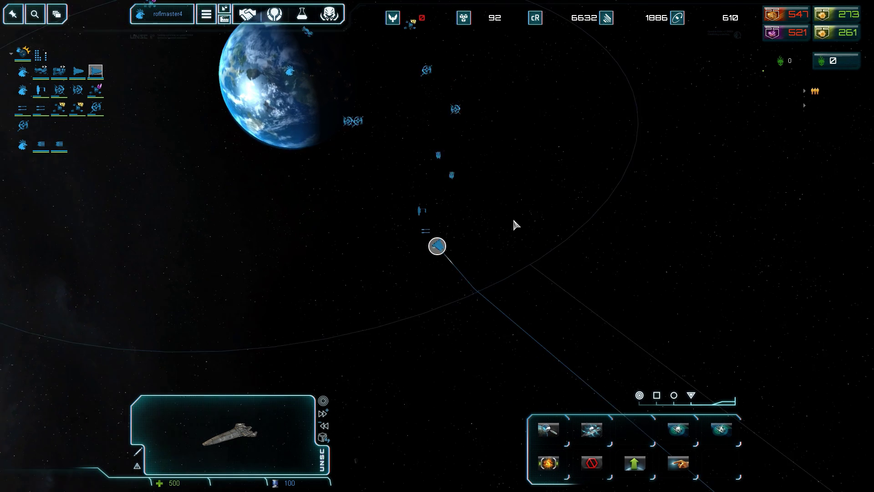
{"action": "scroll", "coordinate": [513, 220], "scroll_direction": "down", "scroll_amount": 3}
{"action": "left_click", "coordinate": [357, 176]}
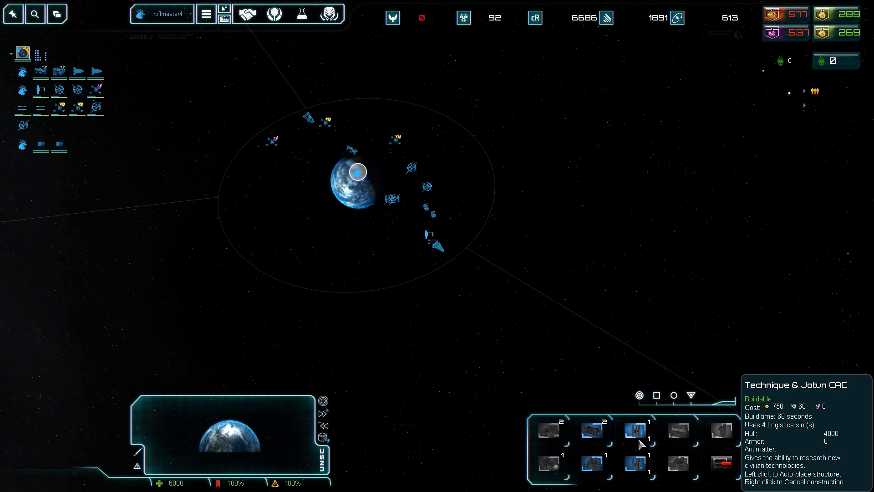
{"action": "key", "text": "f"}
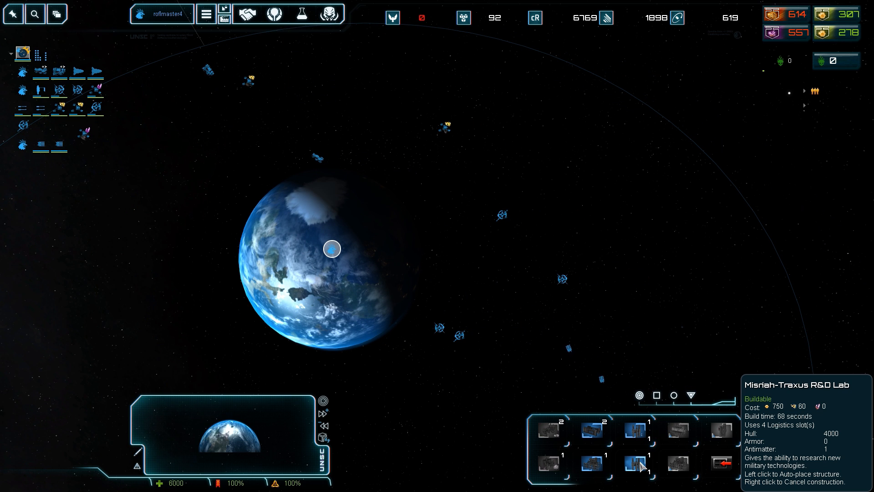
{"action": "scroll", "coordinate": [581, 365], "scroll_direction": "down", "scroll_amount": 3}
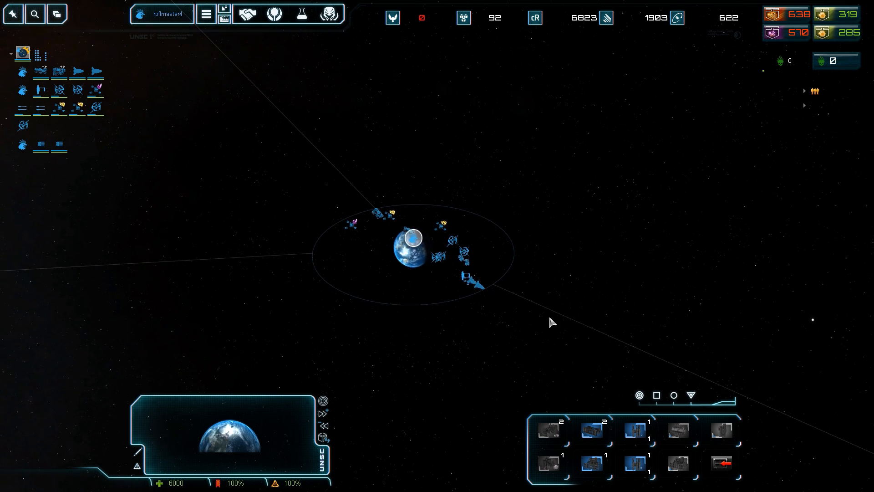
{"action": "scroll", "coordinate": [553, 320], "scroll_direction": "up", "scroll_amount": 4}
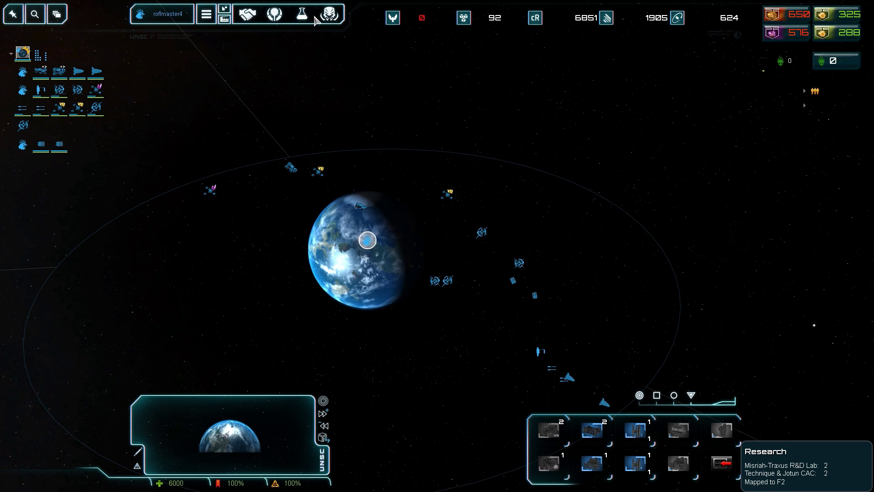
Step: Browse the Defense, Private Sector and Diplomacy research trees, settling on DEFCOM
{"action": "left_click", "coordinate": [315, 21]}
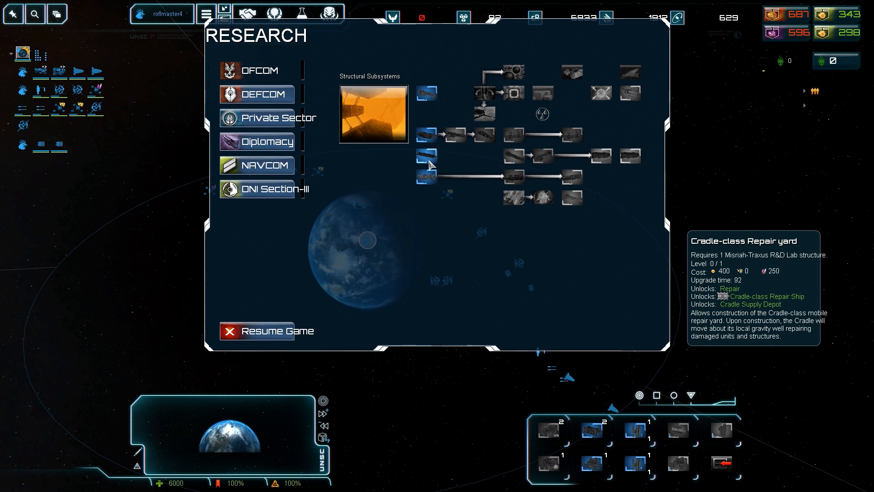
{"action": "mouse_move", "coordinate": [426, 178]}
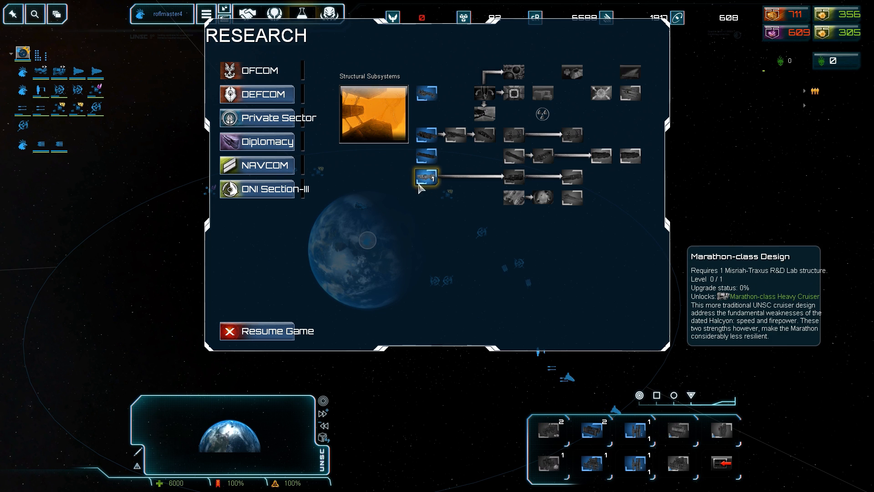
{"action": "left_click", "coordinate": [263, 99]}
{"action": "left_click", "coordinate": [266, 117]}
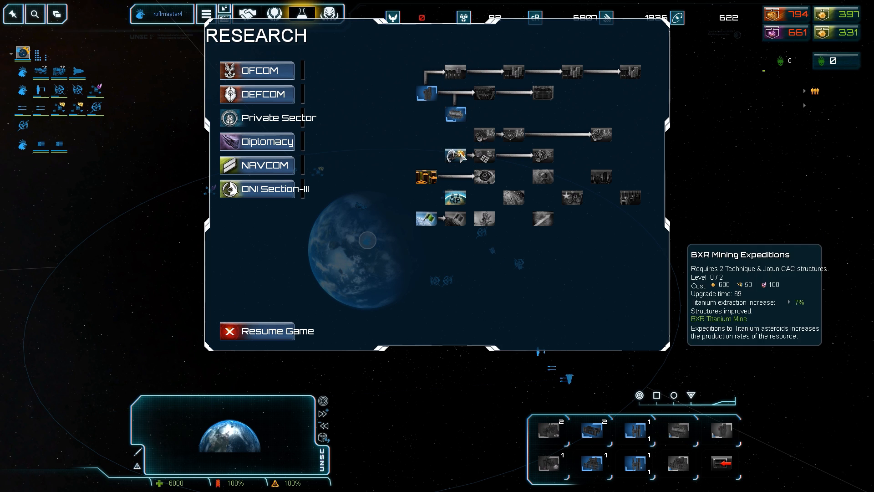
{"action": "left_click", "coordinate": [281, 148]}
{"action": "left_click", "coordinate": [260, 94]}
{"action": "left_click", "coordinate": [260, 70]}
{"action": "left_click", "coordinate": [259, 93]}
Step: Queue Tungsten Alloy Plating armor research and return to the map at Kit-Kunis
{"action": "left_click", "coordinate": [426, 177]}
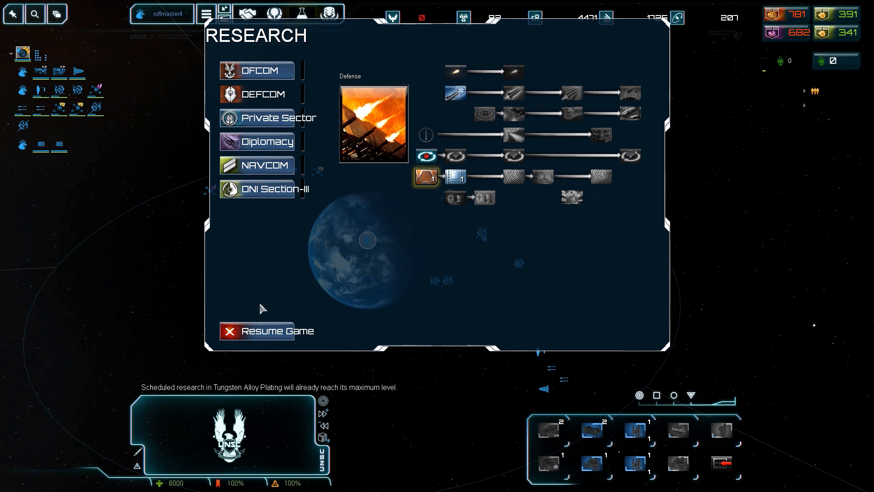
{"action": "left_click", "coordinate": [270, 330]}
{"action": "left_click", "coordinate": [378, 259]}
Step: Select two ships orbiting Kit-Kunis and order them to move to a new spot
{"action": "left_click", "coordinate": [434, 230]}
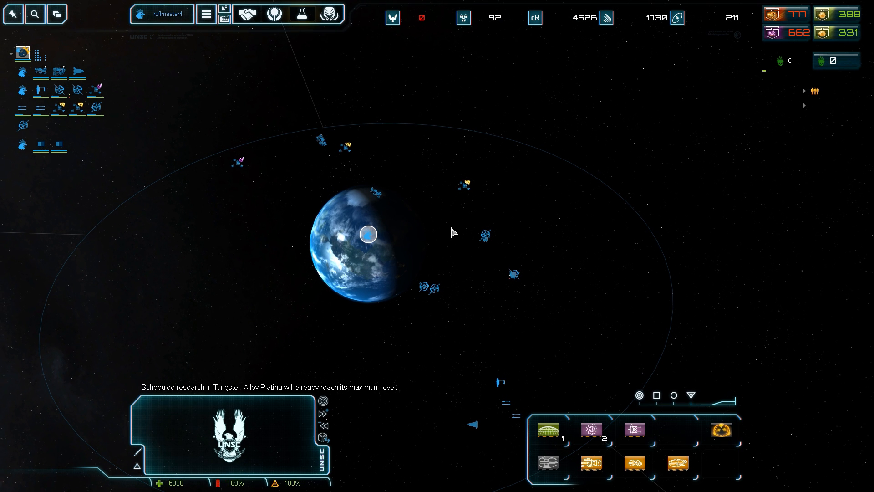
{"action": "left_click", "coordinate": [437, 194]}
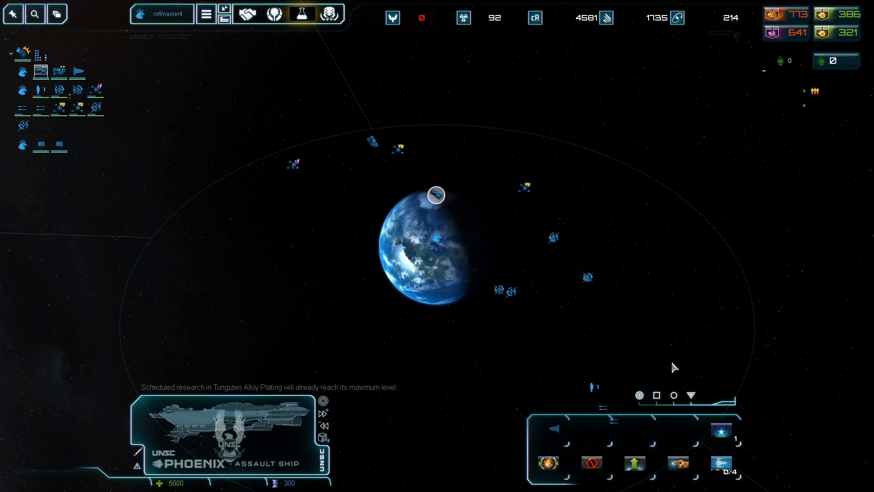
{"action": "left_click_drag", "start_coordinate": [329, 98], "coordinate": [479, 213]}
{"action": "right_click", "coordinate": [312, 307]}
Step: Adjust sound and display settings in the game menu and resume play
{"action": "key", "text": "Escape"}
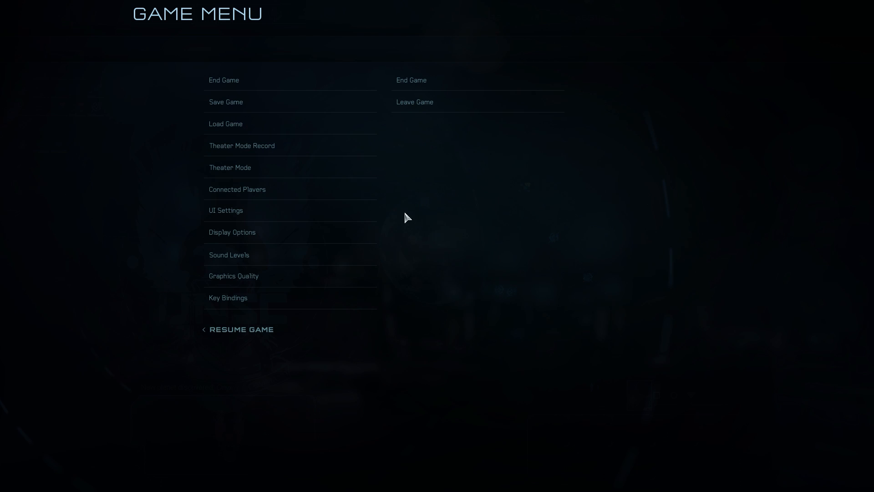
{"action": "left_click", "coordinate": [259, 256]}
{"action": "left_click", "coordinate": [274, 233]}
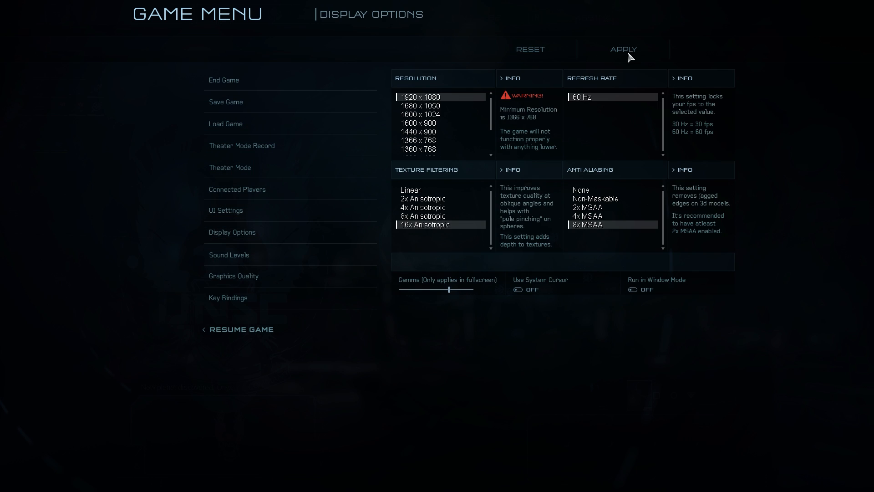
{"action": "key", "text": "Escape"}
Step: Reselect the two ships, order them to move, and clear the selection
{"action": "left_click_drag", "start_coordinate": [322, 88], "coordinate": [483, 207]}
{"action": "right_click", "coordinate": [301, 263]}
{"action": "left_click", "coordinate": [365, 303]}
{"action": "scroll", "coordinate": [364, 302], "scroll_direction": "down", "scroll_amount": 5}
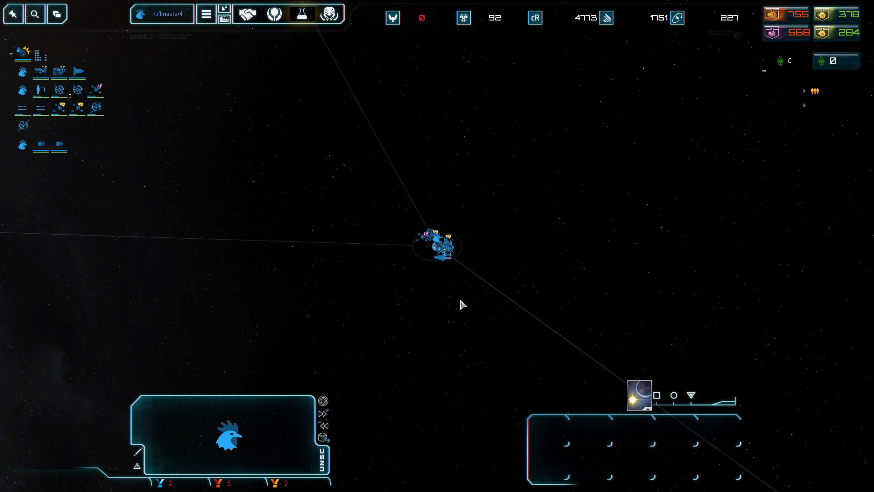
Step: Enable autocast on the ship's Enter Cloak ability at the ice planet and cloak it
{"action": "double_click", "coordinate": [488, 283]}
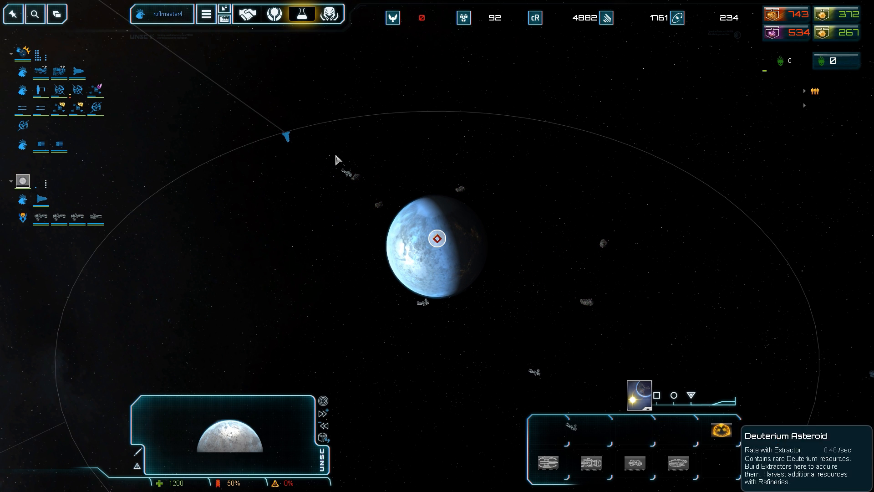
{"action": "left_click", "coordinate": [344, 170]}
{"action": "scroll", "coordinate": [346, 226], "scroll_direction": "down", "scroll_amount": 3}
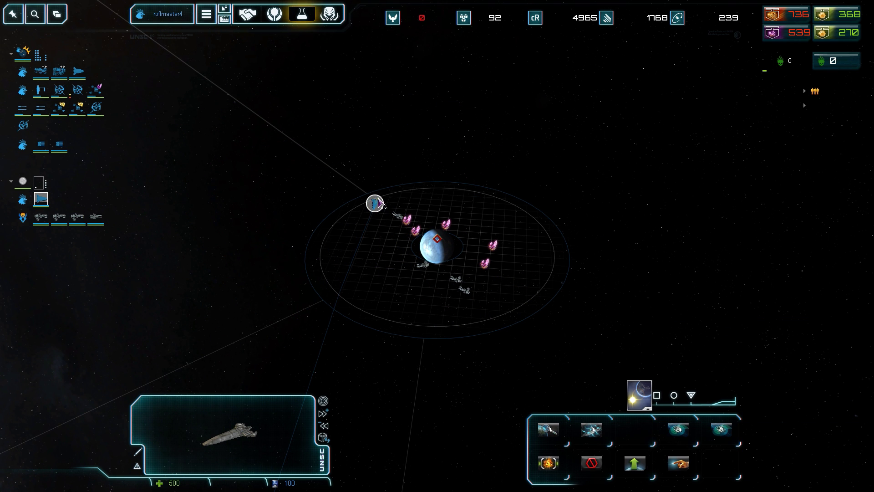
{"action": "scroll", "coordinate": [380, 204], "scroll_direction": "up", "scroll_amount": 3}
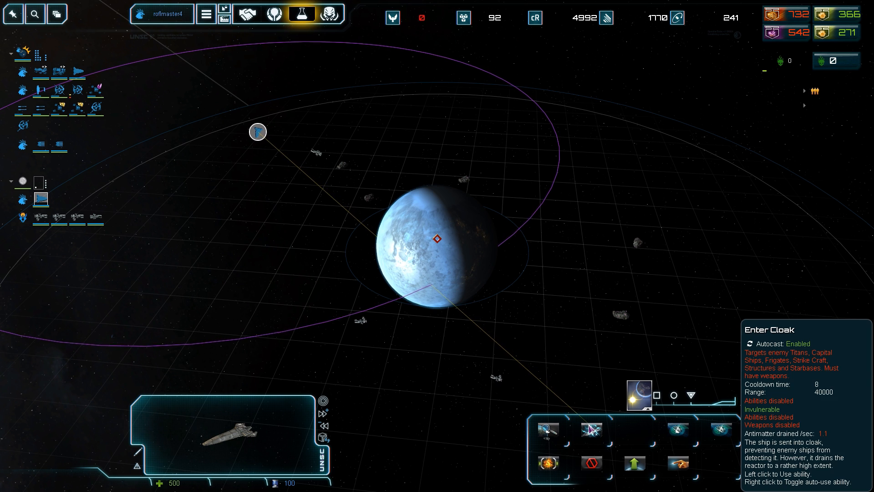
{"action": "left_click", "coordinate": [260, 143]}
{"action": "right_click", "coordinate": [595, 434]}
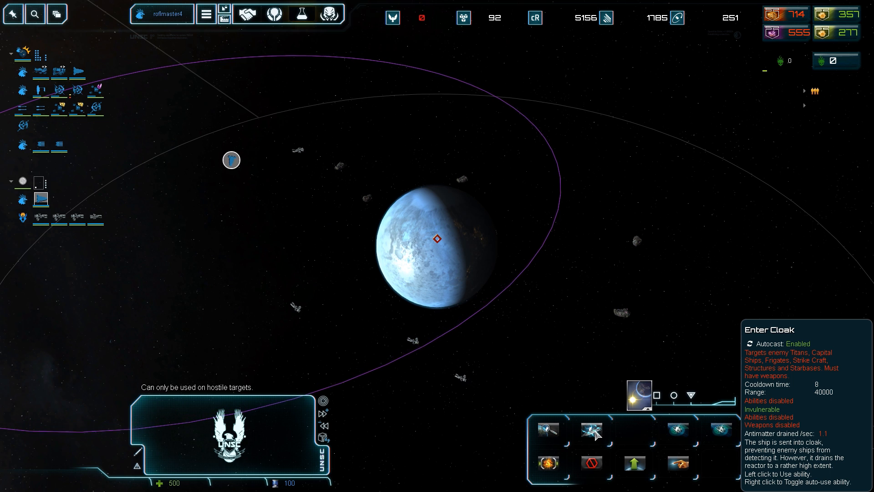
{"action": "left_click", "coordinate": [595, 434]}
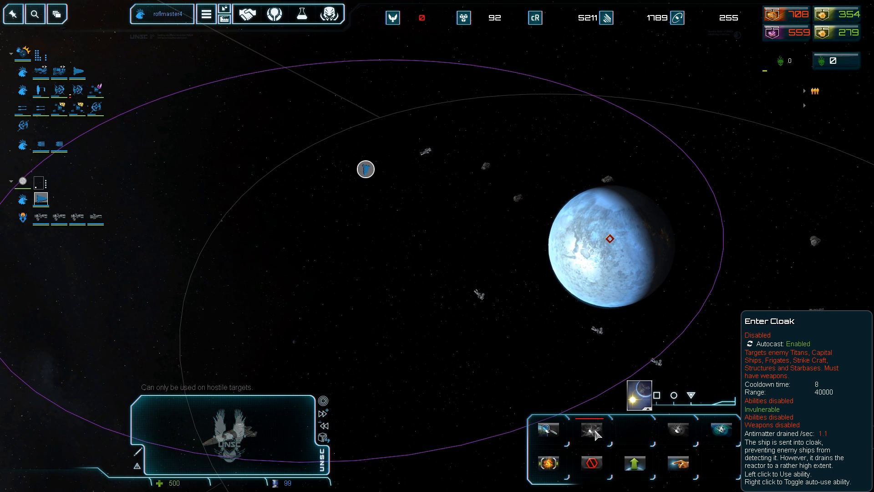
Step: Flip through the OFCOM, DEFCOM and Private Sector research trees
{"action": "left_click", "coordinate": [301, 14]}
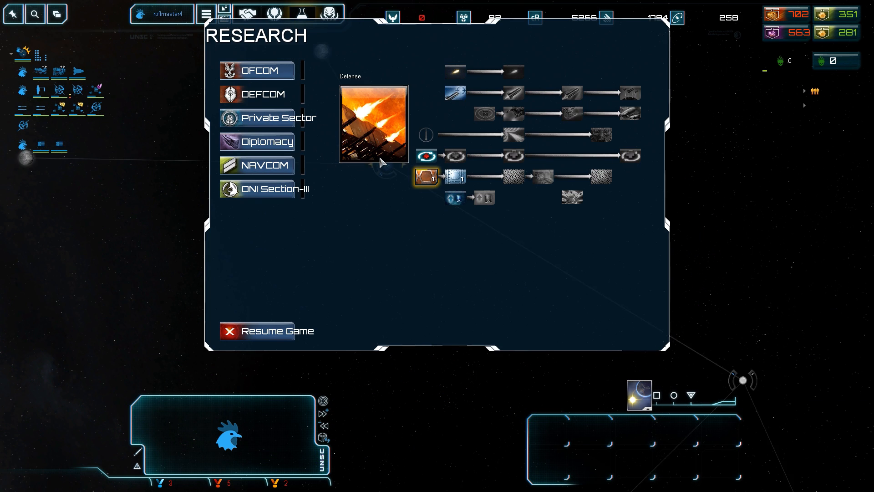
{"action": "left_click", "coordinate": [266, 114]}
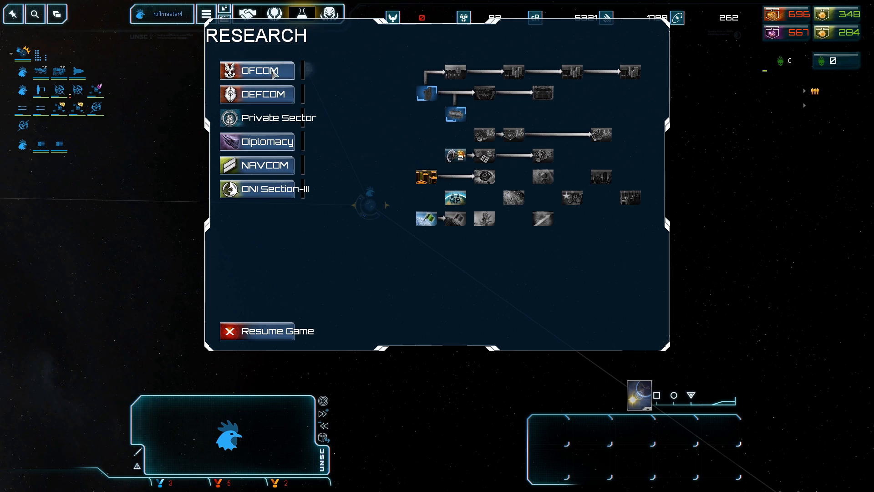
{"action": "left_click", "coordinate": [273, 74]}
{"action": "left_click", "coordinate": [273, 118]}
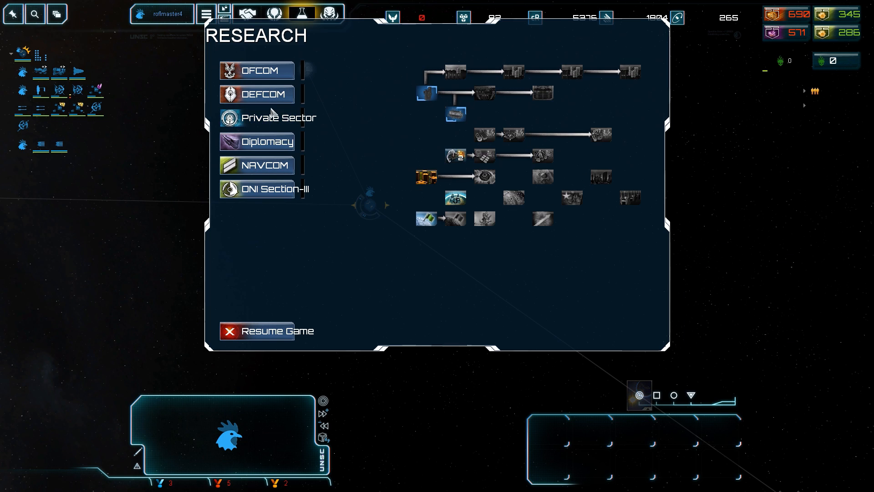
{"action": "left_click", "coordinate": [270, 94]}
{"action": "left_click", "coordinate": [265, 76]}
{"action": "left_click", "coordinate": [263, 94]}
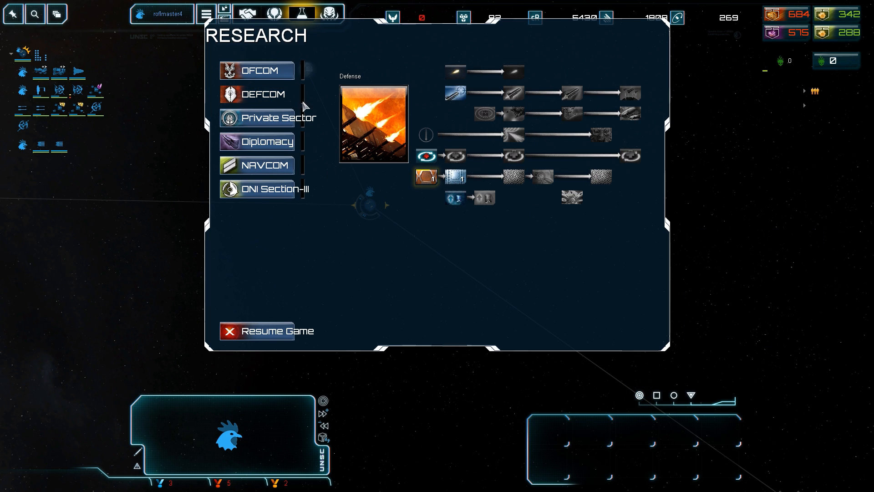
{"action": "left_click", "coordinate": [266, 117]}
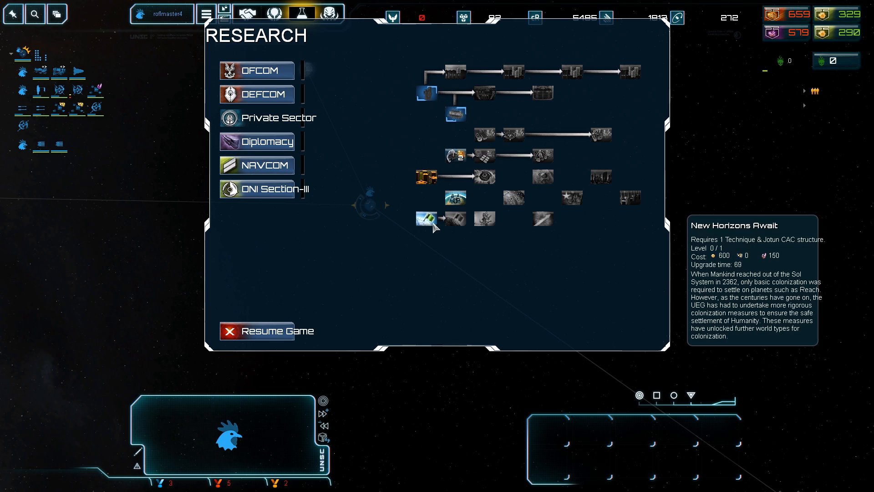
Step: Queue New Horizons Await in the Private Sector tree and return to the map
{"action": "left_click", "coordinate": [426, 219]}
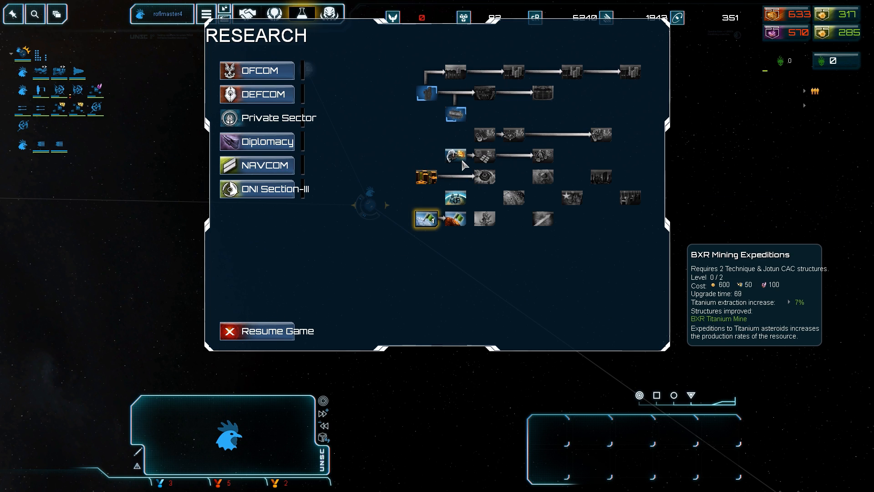
{"action": "left_click", "coordinate": [335, 353]}
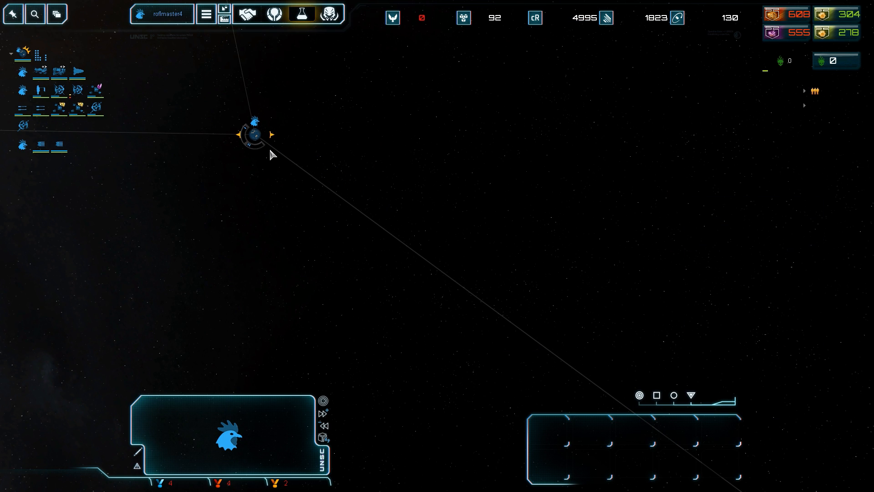
Step: Add Longsword bomber squadrons to the Phoenix assault ship via Squadron Management
{"action": "double_click", "coordinate": [263, 144]}
{"action": "key", "text": "1"}
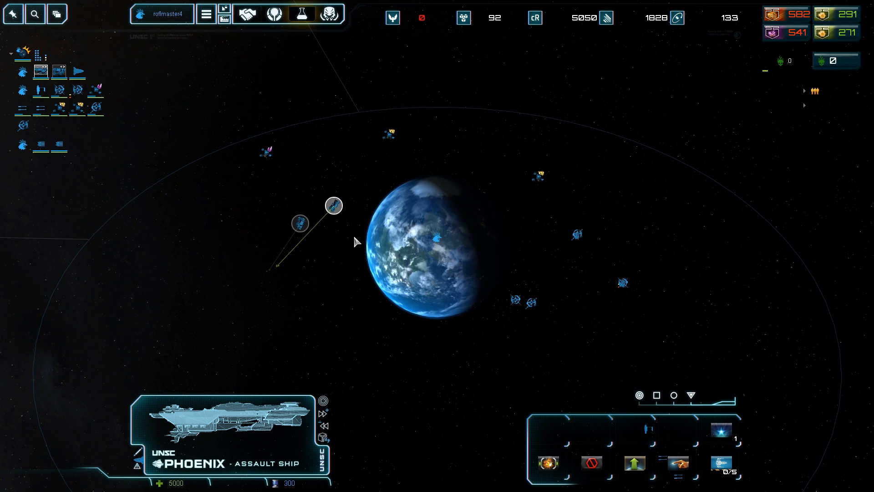
{"action": "scroll", "coordinate": [355, 237], "scroll_direction": "down", "scroll_amount": 5}
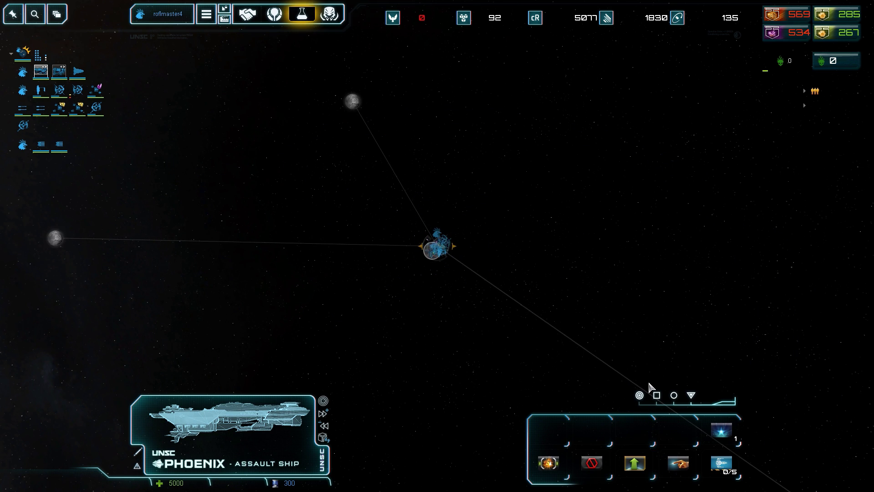
{"action": "scroll", "coordinate": [449, 250], "scroll_direction": "down", "scroll_amount": 3}
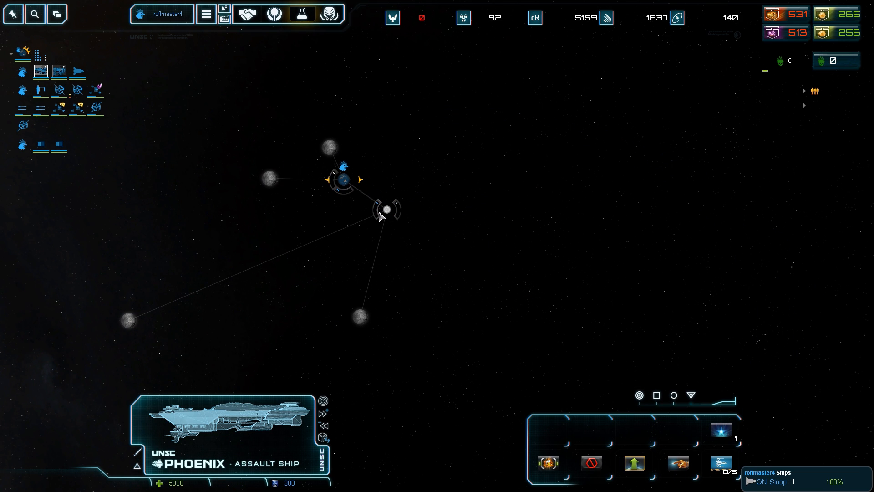
{"action": "scroll", "coordinate": [401, 207], "scroll_direction": "up", "scroll_amount": 5}
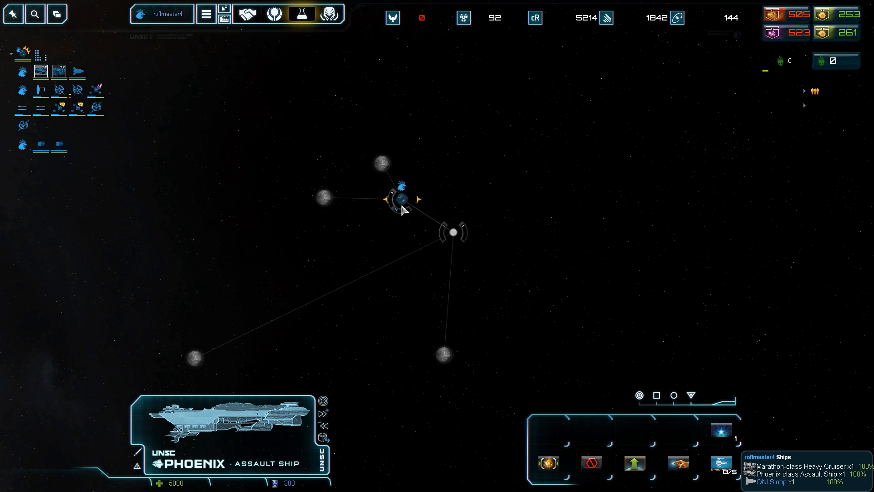
{"action": "left_click", "coordinate": [710, 465]}
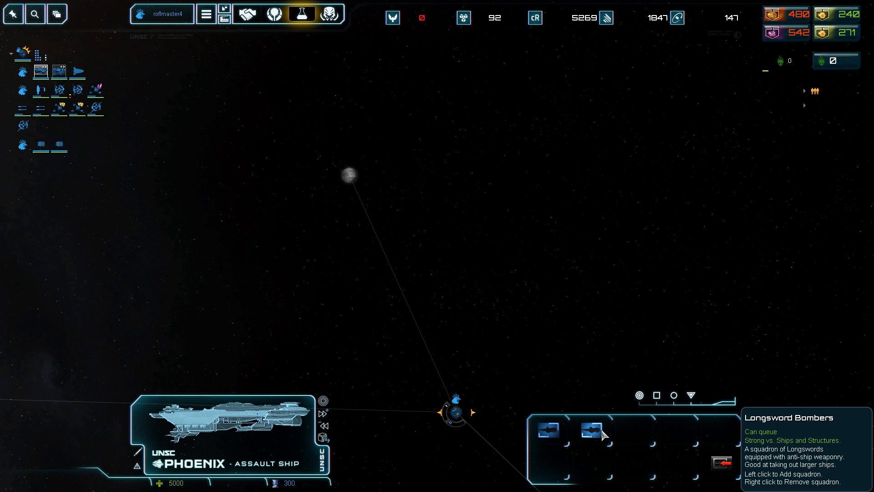
{"action": "key", "text": "Escape"}
{"action": "left_click", "coordinate": [636, 452]}
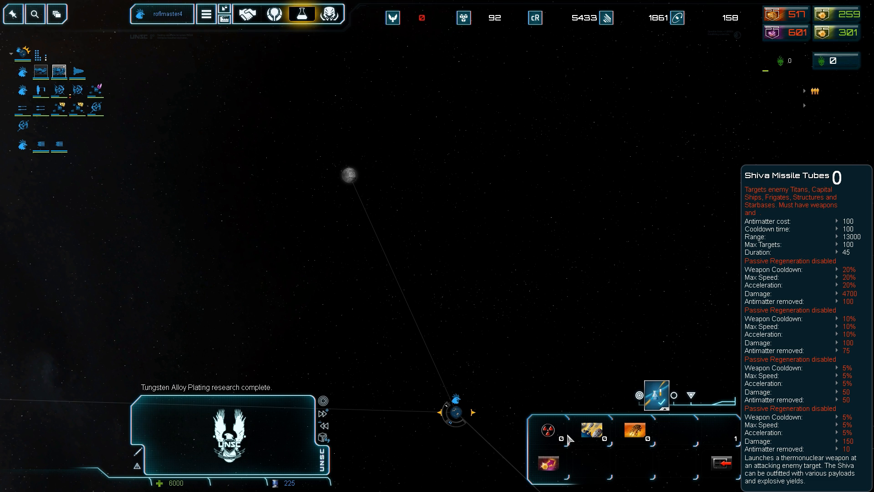
{"action": "left_click", "coordinate": [453, 376]}
{"action": "scroll", "coordinate": [453, 376], "scroll_direction": "down", "scroll_amount": 3}
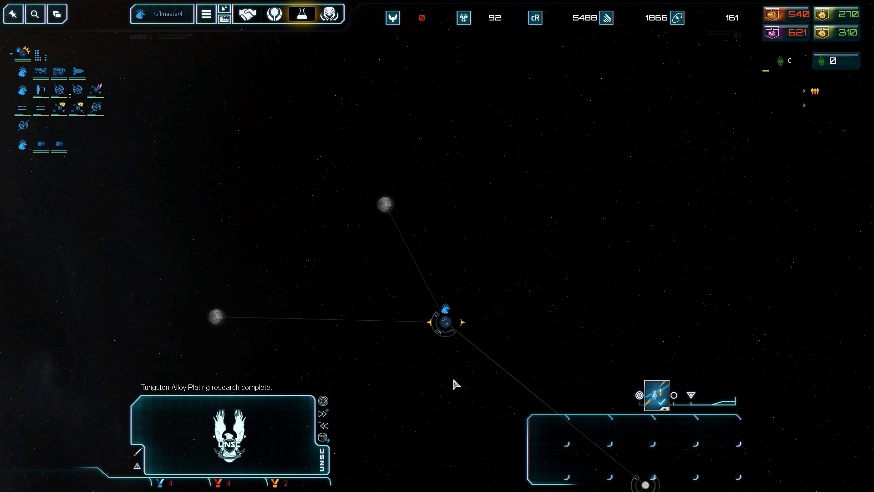
{"action": "scroll", "coordinate": [451, 296], "scroll_direction": "up", "scroll_amount": 3}
Step: Check the DEFCOM Defense research tree and close the research window
{"action": "left_click", "coordinate": [301, 14]}
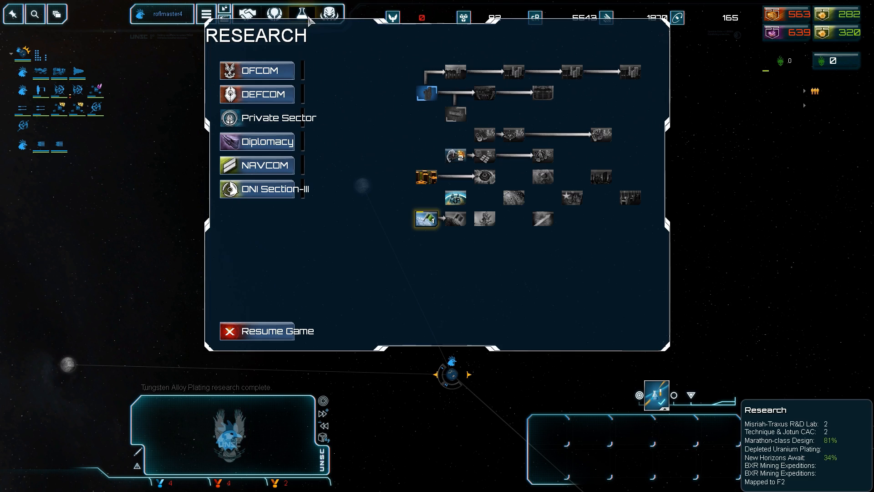
{"action": "left_click", "coordinate": [263, 93]}
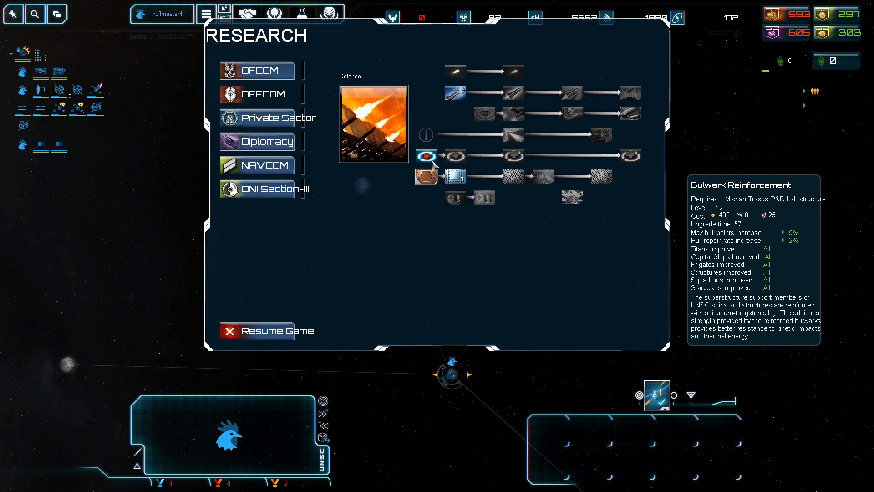
{"action": "left_click", "coordinate": [229, 333]}
Step: Browse Kit-Kunis's frigate build list and order the first frigates
{"action": "double_click", "coordinate": [448, 371]}
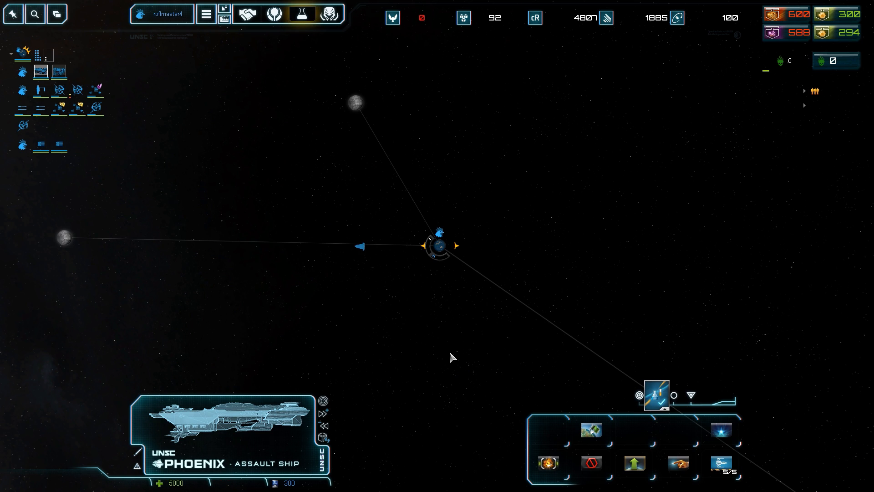
{"action": "left_click", "coordinate": [465, 241]}
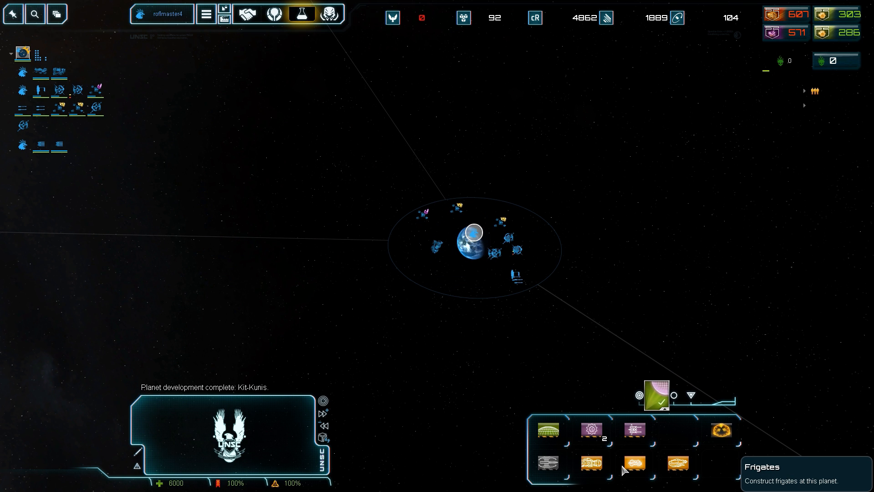
{"action": "left_click", "coordinate": [642, 453]}
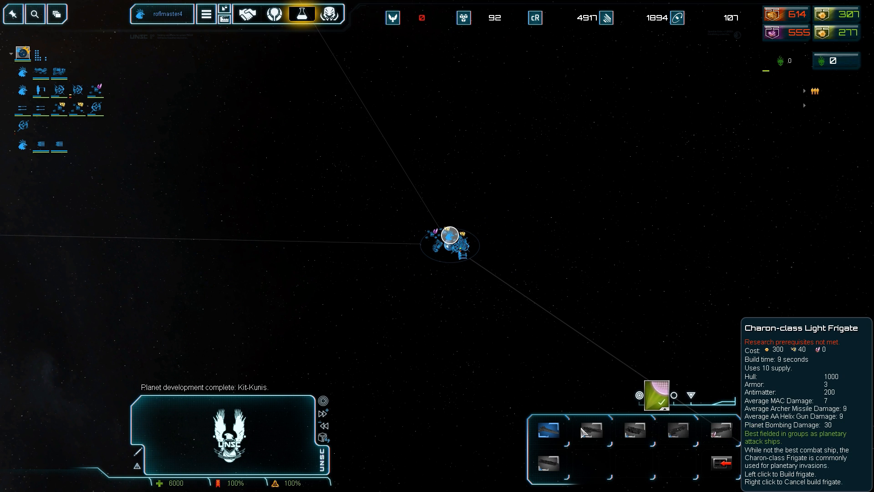
{"action": "left_click", "coordinate": [635, 430]}
{"action": "left_click", "coordinate": [722, 463]}
{"action": "left_click", "coordinate": [636, 444]}
{"action": "left_click", "coordinate": [722, 462]}
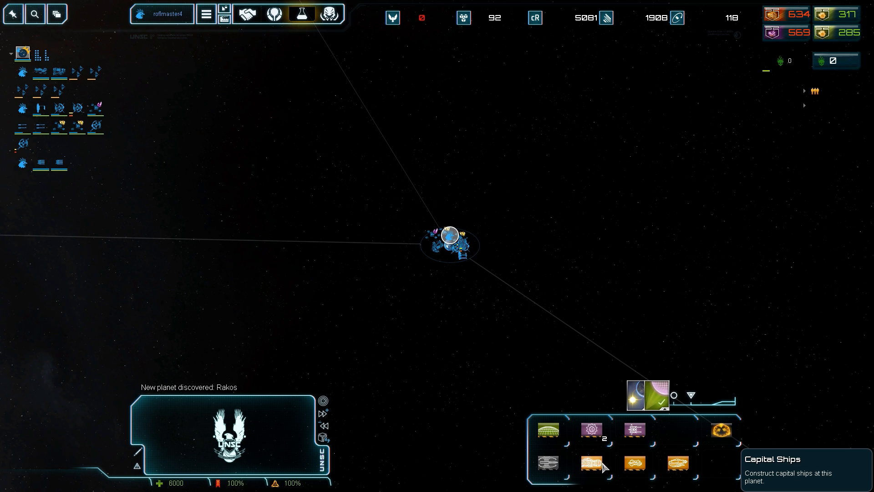
Step: Queue several Paris-class Heavy Frigates at Kit-Kunis and return to the ship categories
{"action": "left_click", "coordinate": [619, 471]}
{"action": "left_click", "coordinate": [721, 462]}
{"action": "left_click", "coordinate": [549, 429]}
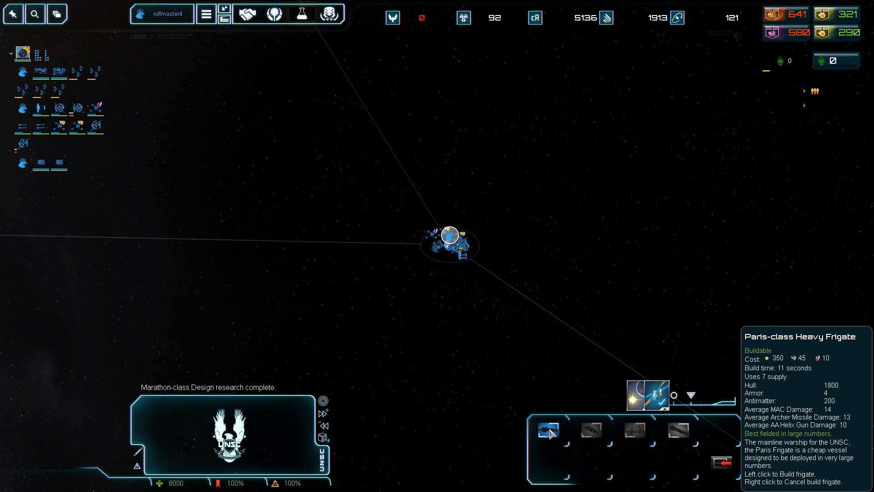
{"action": "left_click", "coordinate": [548, 429]}
{"action": "left_click", "coordinate": [548, 428]}
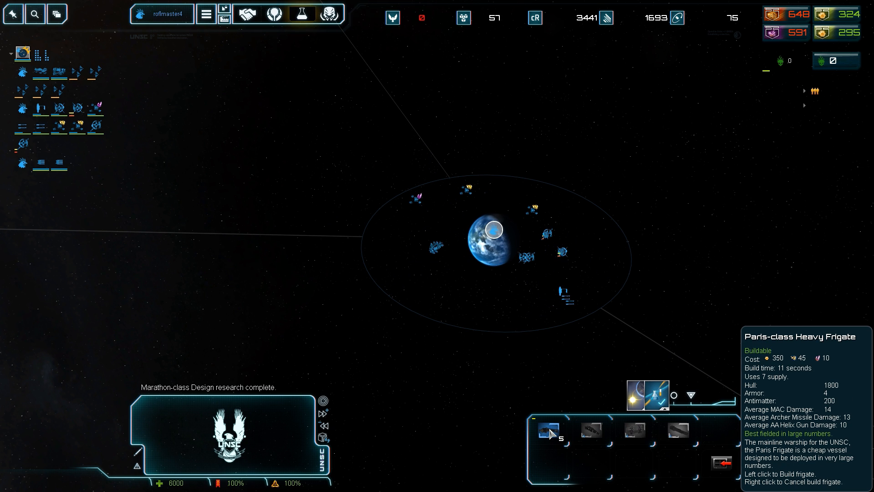
{"action": "left_click", "coordinate": [549, 429]}
{"action": "left_click", "coordinate": [548, 429]}
{"action": "left_click", "coordinate": [722, 462]}
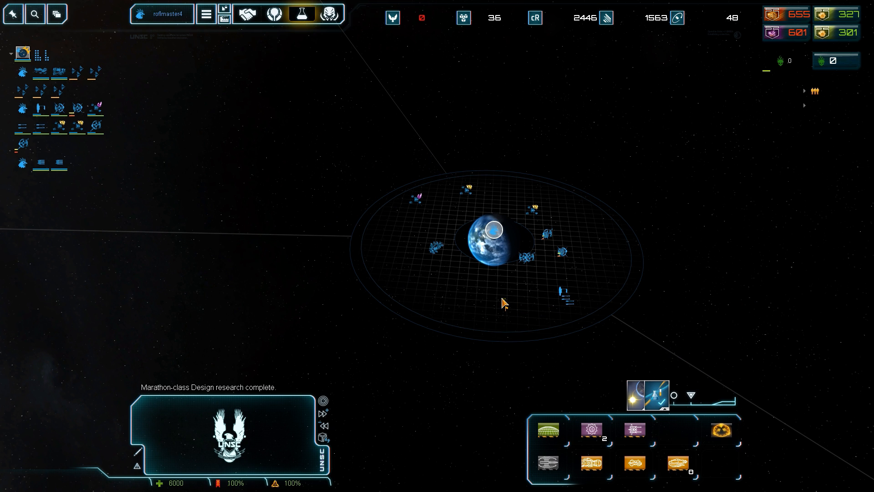
{"action": "scroll", "coordinate": [519, 306], "scroll_direction": "down", "scroll_amount": 5}
{"action": "left_click", "coordinate": [537, 308]}
{"action": "scroll", "coordinate": [536, 308], "scroll_direction": "down", "scroll_amount": 3}
{"action": "left_click", "coordinate": [360, 247]}
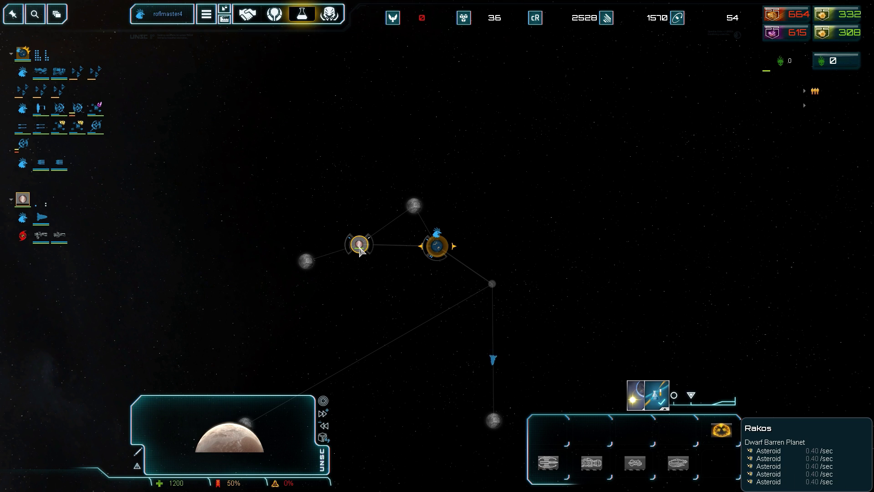
{"action": "double_click", "coordinate": [360, 248]}
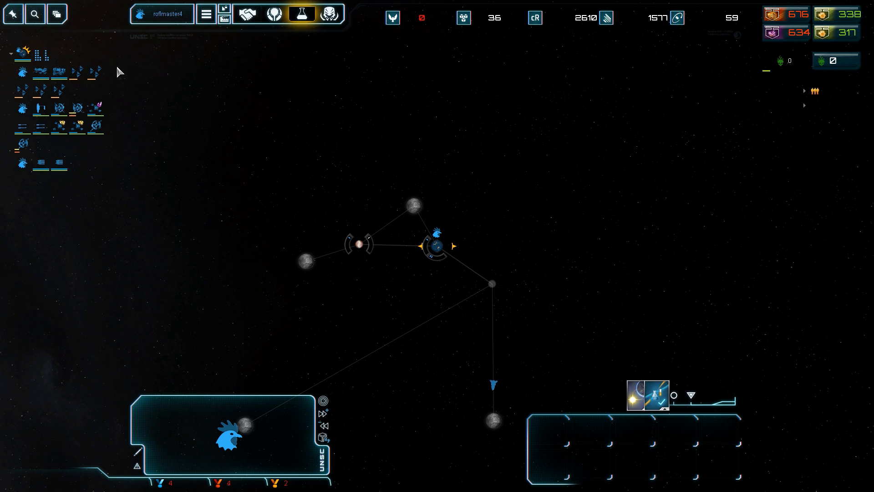
{"action": "left_click", "coordinate": [106, 70]}
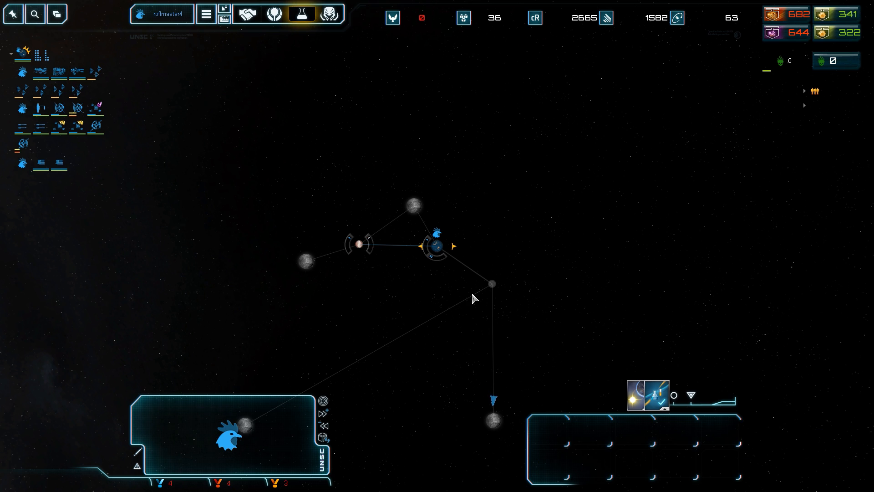
{"action": "left_click", "coordinate": [301, 14]}
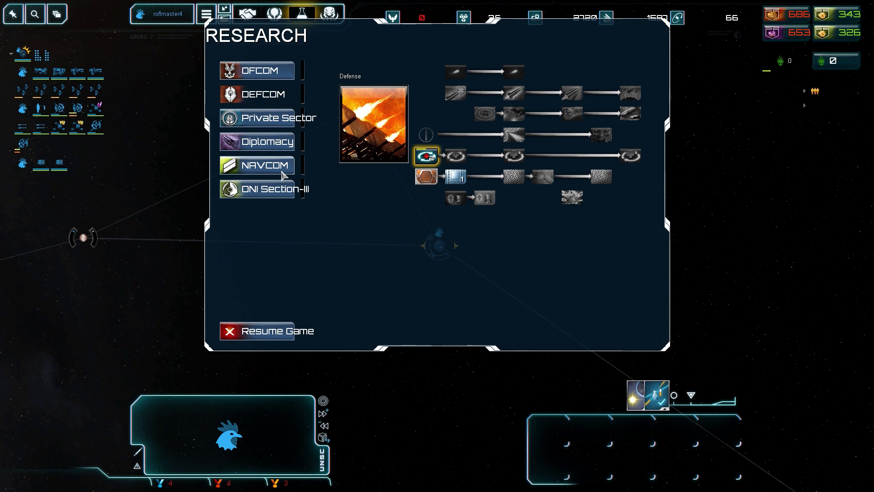
{"action": "left_click", "coordinate": [268, 191]}
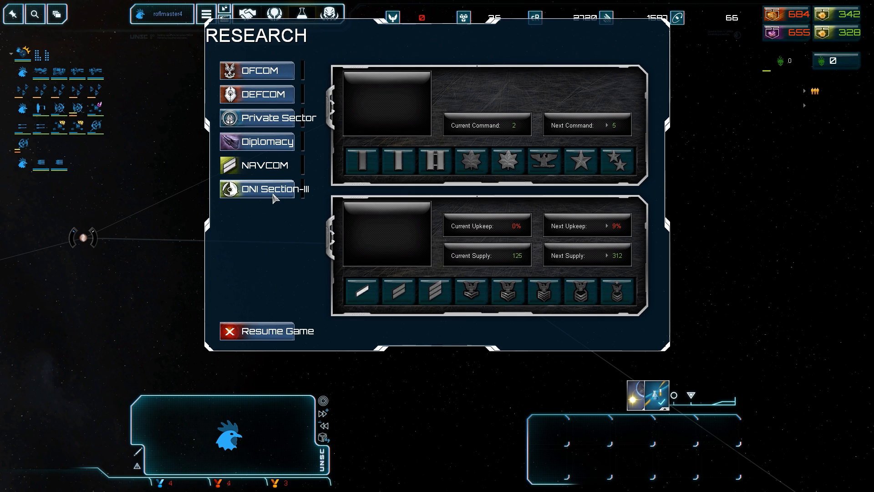
{"action": "left_click", "coordinate": [266, 143]}
{"action": "left_click", "coordinate": [267, 122]}
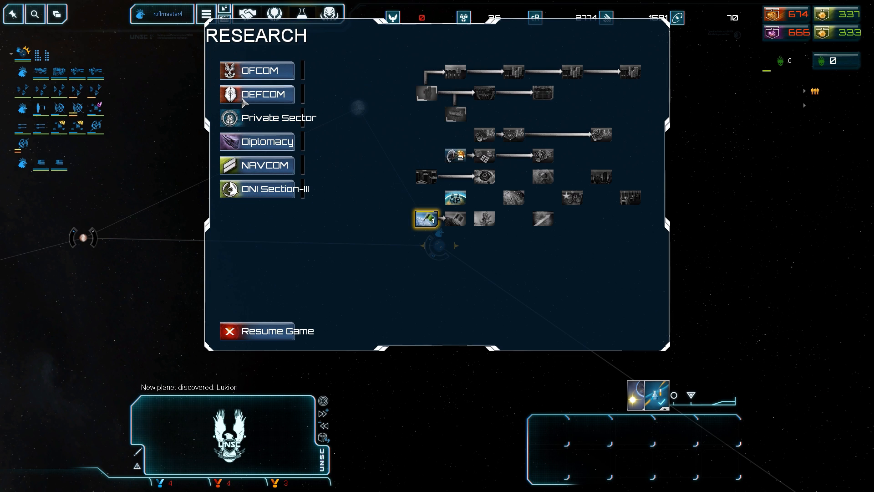
{"action": "left_click", "coordinate": [249, 70]}
{"action": "left_click", "coordinate": [253, 95]}
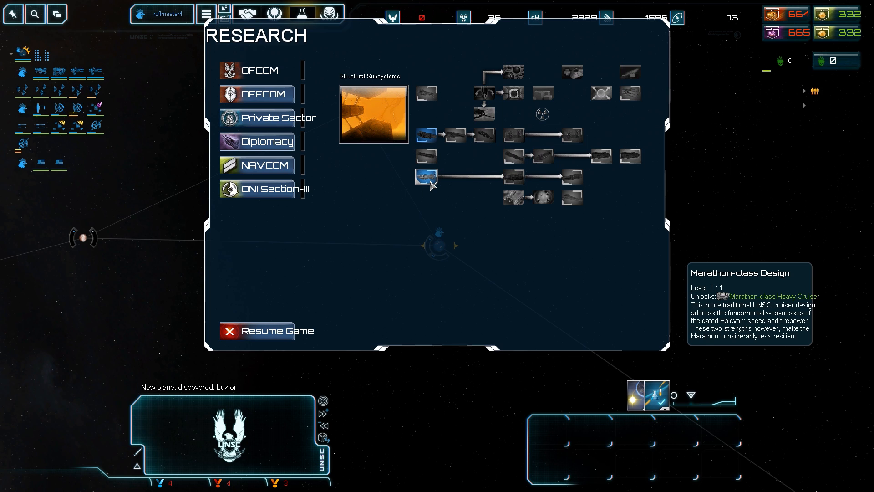
{"action": "left_click", "coordinate": [256, 332]}
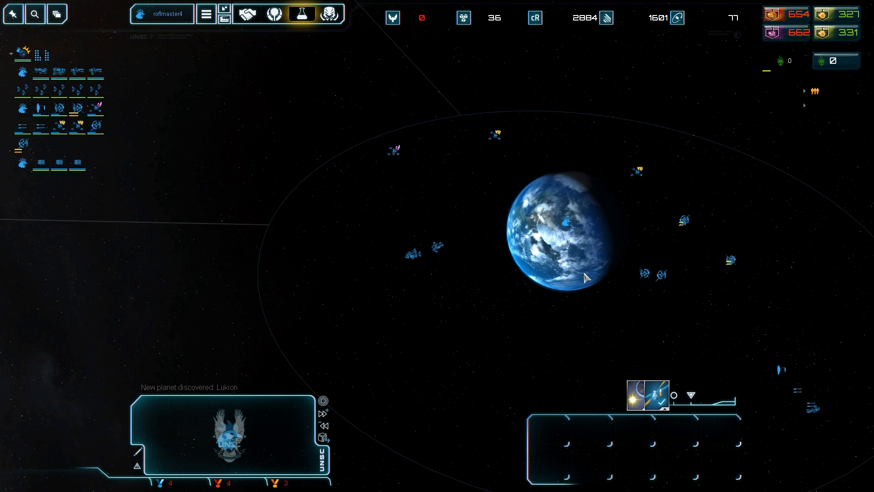
Step: Select and then deselect the home planet on the map
{"action": "left_click", "coordinate": [581, 274]}
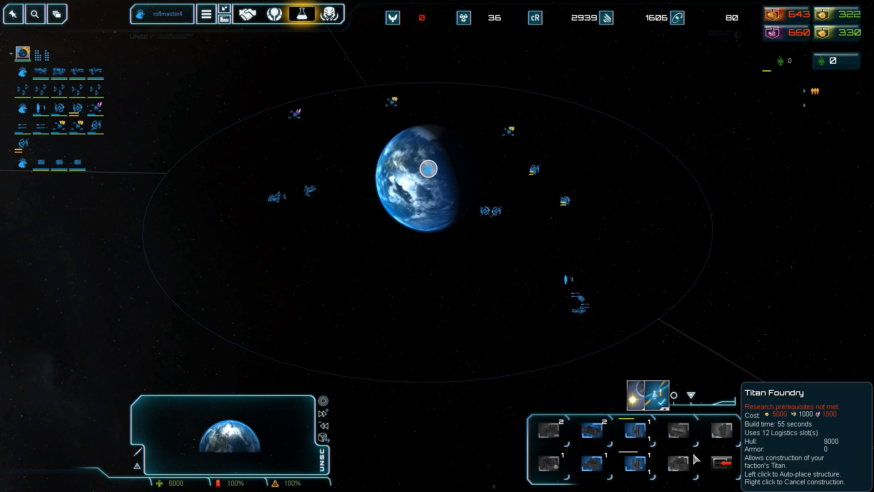
{"action": "left_click", "coordinate": [499, 290]}
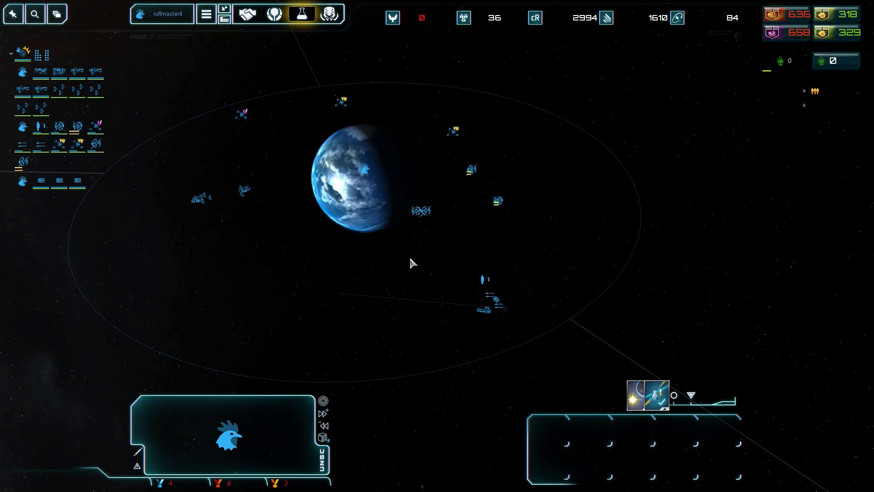
{"action": "scroll", "coordinate": [410, 263], "scroll_direction": "down", "scroll_amount": 3}
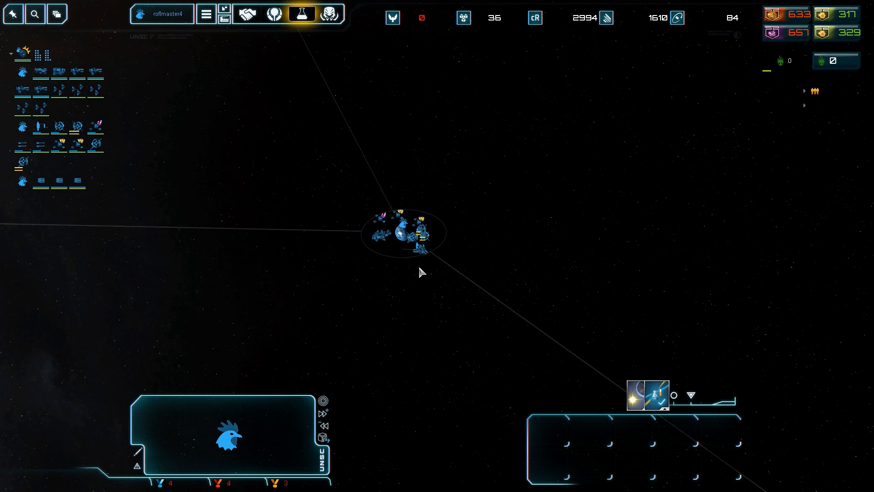
{"action": "scroll", "coordinate": [419, 265], "scroll_direction": "down", "scroll_amount": 2}
{"action": "scroll", "coordinate": [427, 271], "scroll_direction": "down", "scroll_amount": 2}
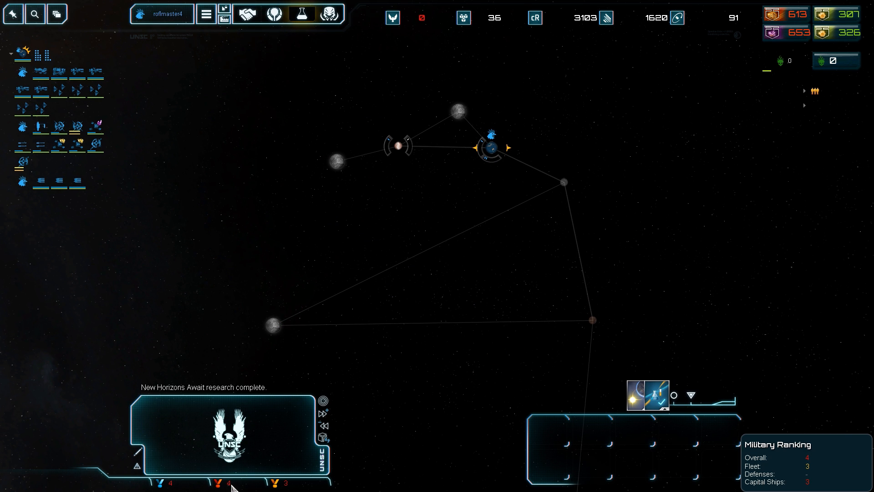
{"action": "scroll", "coordinate": [398, 223], "scroll_direction": "up", "scroll_amount": 2}
{"action": "scroll", "coordinate": [338, 145], "scroll_direction": "up", "scroll_amount": 2}
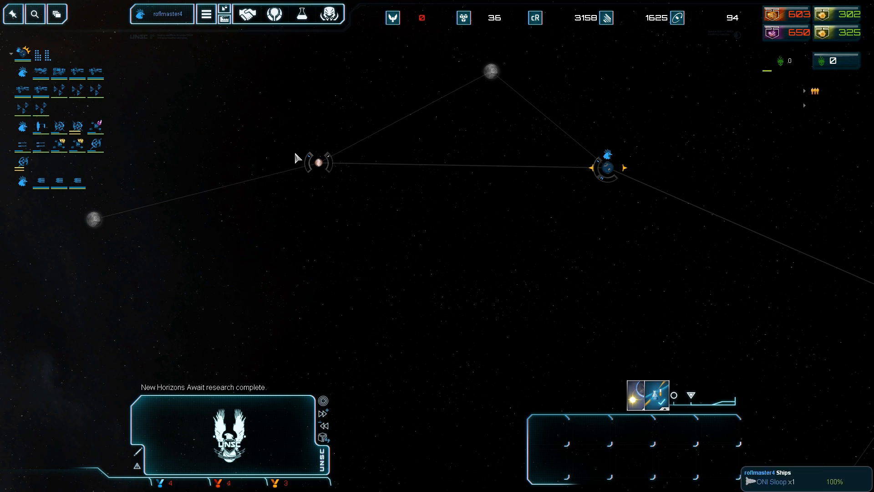
{"action": "left_click", "coordinate": [274, 14]}
{"action": "left_click", "coordinate": [302, 14]}
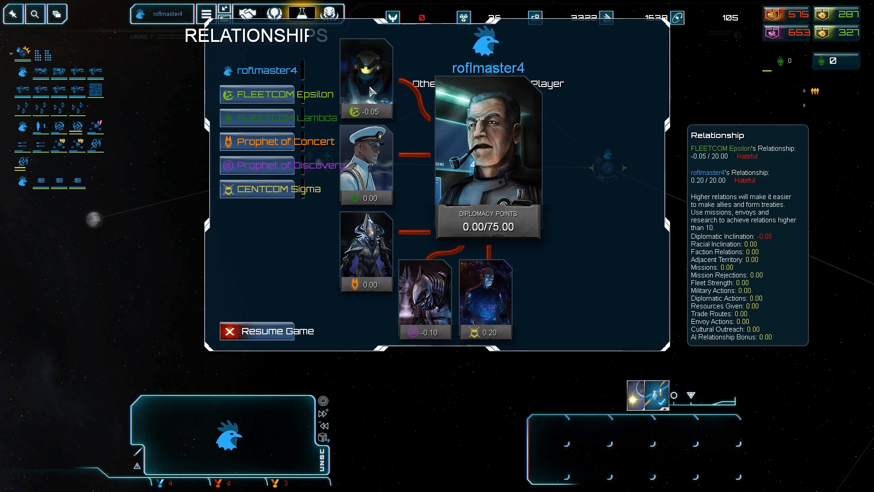
{"action": "left_click", "coordinate": [302, 14]}
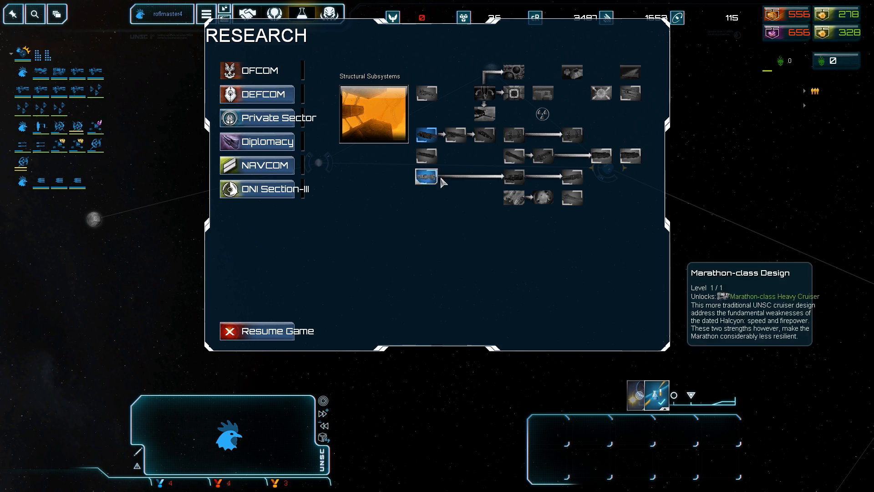
Step: Leave research, buy deuterium with credits and sell titanium on the market
{"action": "left_click", "coordinate": [260, 331]}
{"action": "left_click", "coordinate": [772, 32]}
{"action": "left_click", "coordinate": [823, 14]}
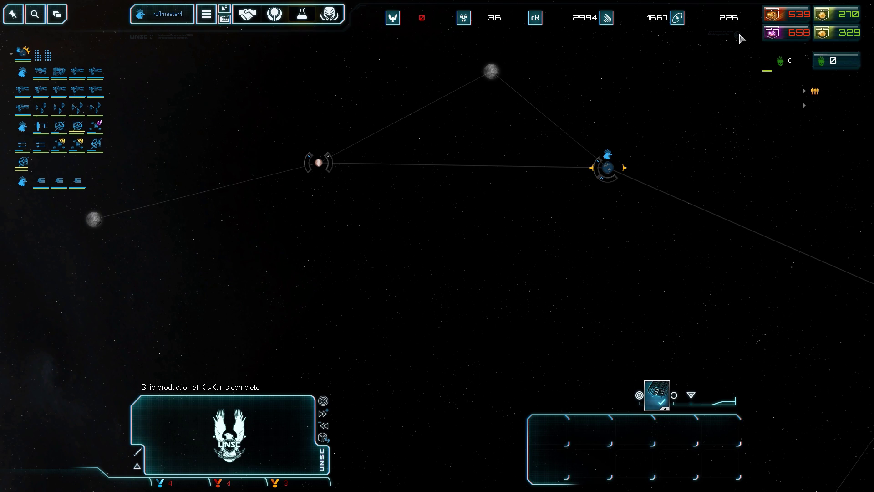
Step: Reopen research on the Defense tree, then escape into the game menu
{"action": "left_click", "coordinate": [302, 14]}
{"action": "mouse_move", "coordinate": [426, 157]}
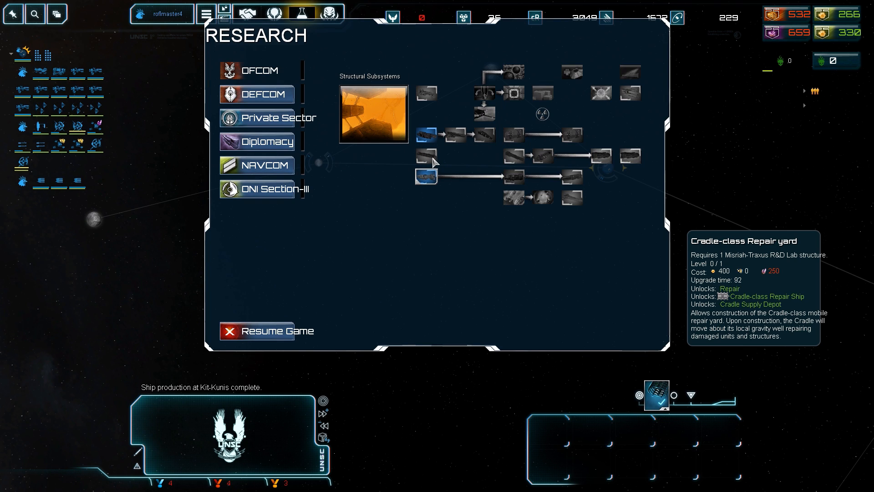
{"action": "left_click", "coordinate": [273, 95]}
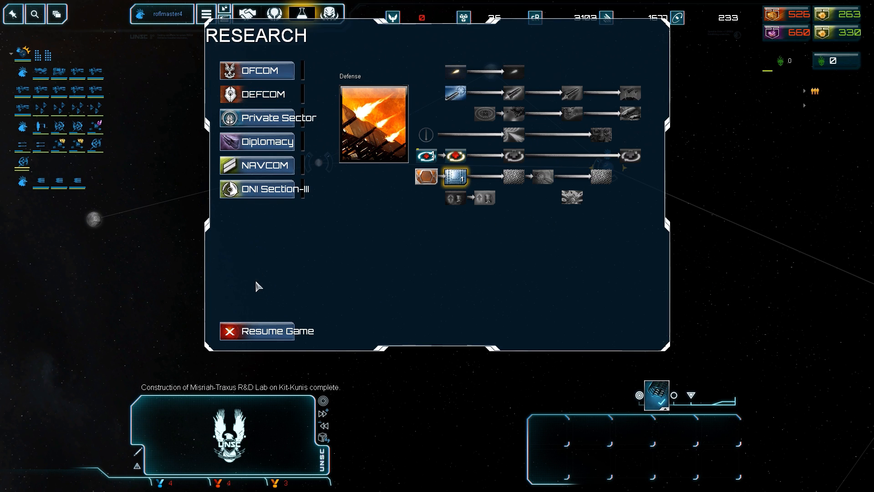
{"action": "key", "text": "Escape"}
{"action": "key", "text": "Escape"}
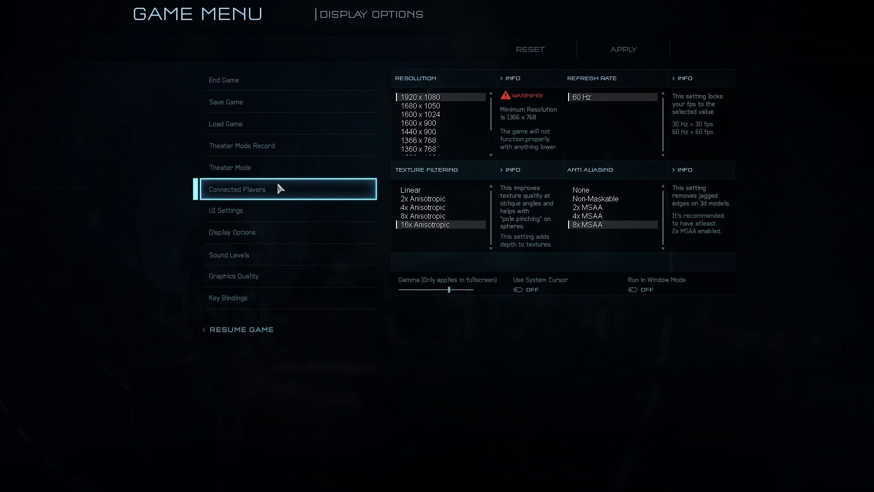
Step: Lower the Voice Chat volume in Sound Levels, close the menu, and recentre on the home planet
{"action": "left_click", "coordinate": [245, 252]}
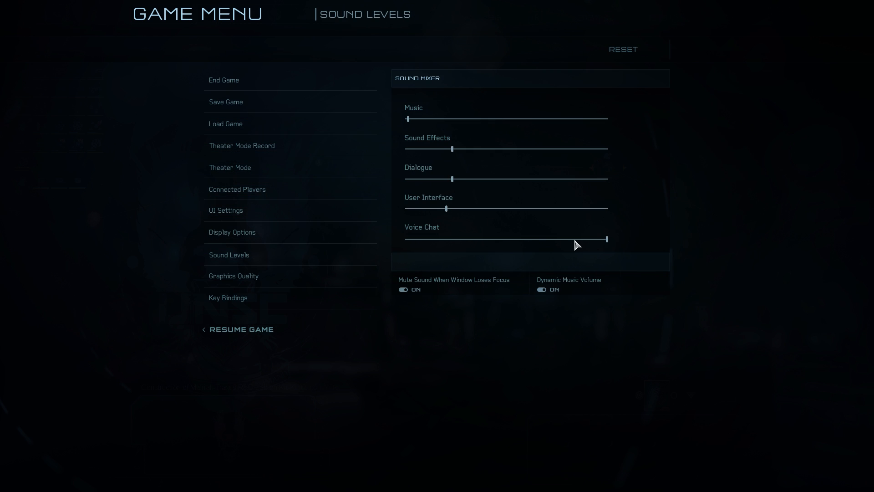
{"action": "left_click", "coordinate": [482, 240]}
{"action": "key", "text": "Escape"}
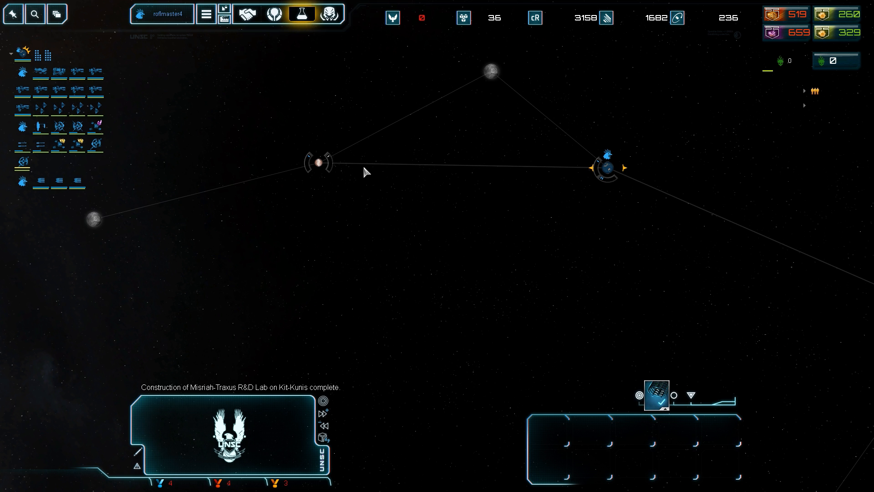
{"action": "double_click", "coordinate": [318, 163]}
{"action": "left_click_drag", "start_coordinate": [382, 215], "coordinate": [583, 386]}
{"action": "scroll", "coordinate": [596, 329], "scroll_direction": "down", "scroll_amount": 5}
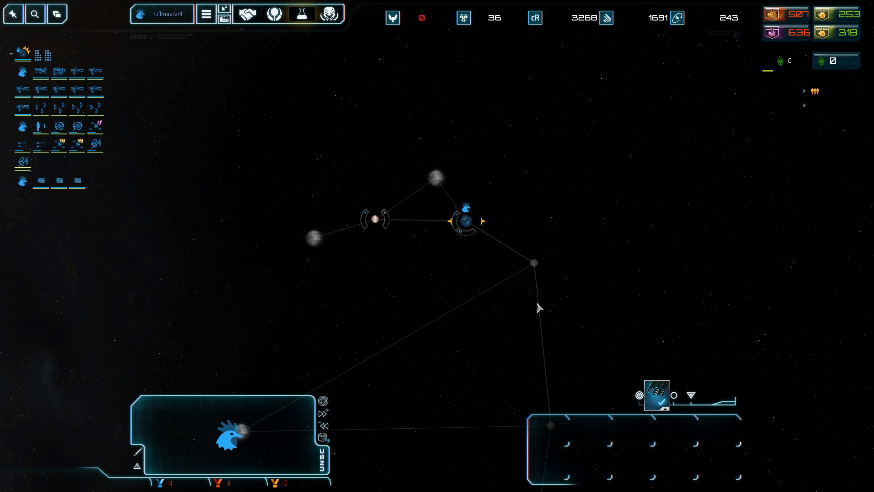
{"action": "scroll", "coordinate": [388, 287], "scroll_direction": "down", "scroll_amount": 2}
{"action": "scroll", "coordinate": [344, 252], "scroll_direction": "up", "scroll_amount": 3}
Step: Queue Cradle-class Repair Yard from DEFCOM and BXR Mining Expeditions from Private Sector research
{"action": "key", "text": "F4"}
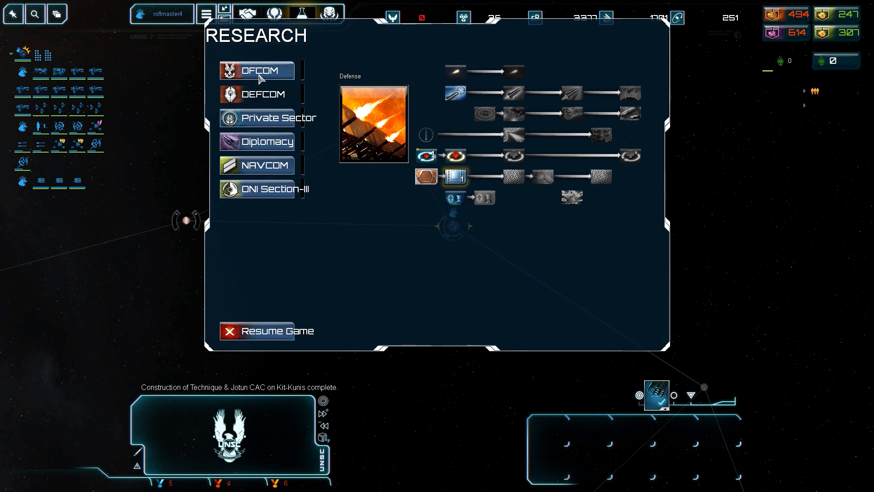
{"action": "left_click", "coordinate": [262, 96]}
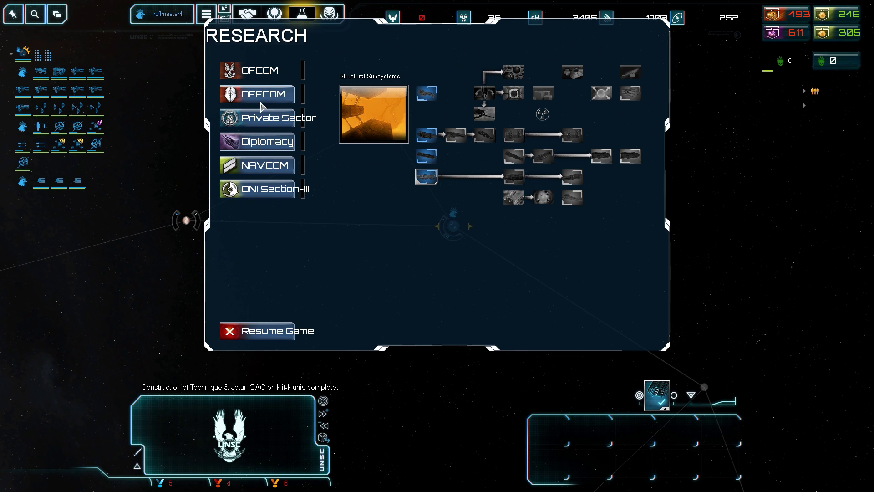
{"action": "left_click", "coordinate": [425, 157]}
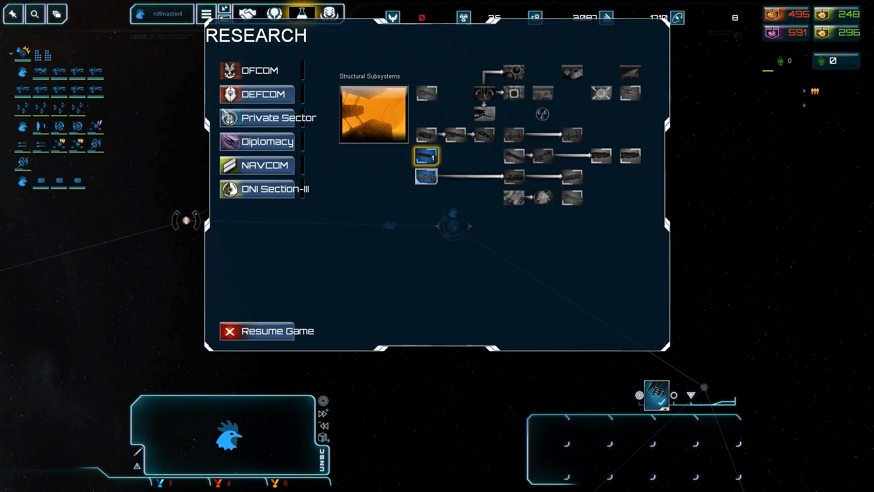
{"action": "left_click", "coordinate": [259, 118]}
{"action": "left_click", "coordinate": [455, 156]}
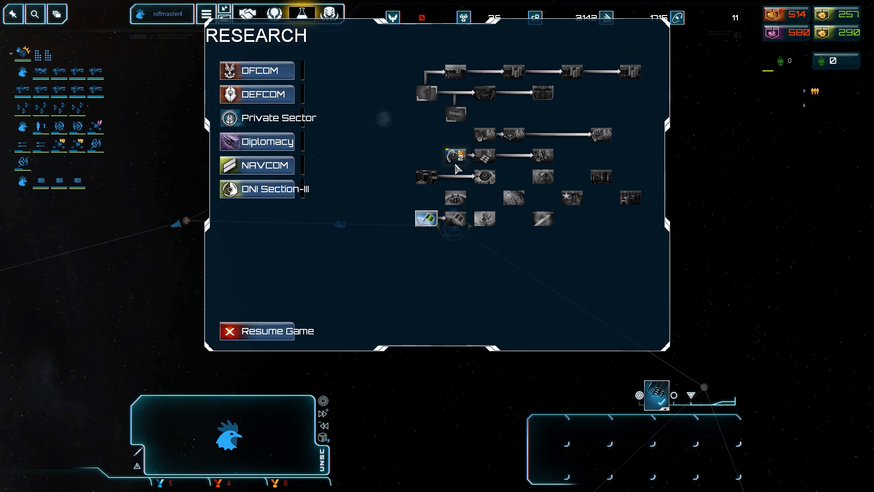
Step: Leave research, centre on the home planet and box-select the Phoenix and frigates orbiting it
{"action": "mouse_move", "coordinate": [485, 135]}
{"action": "key", "text": "Escape"}
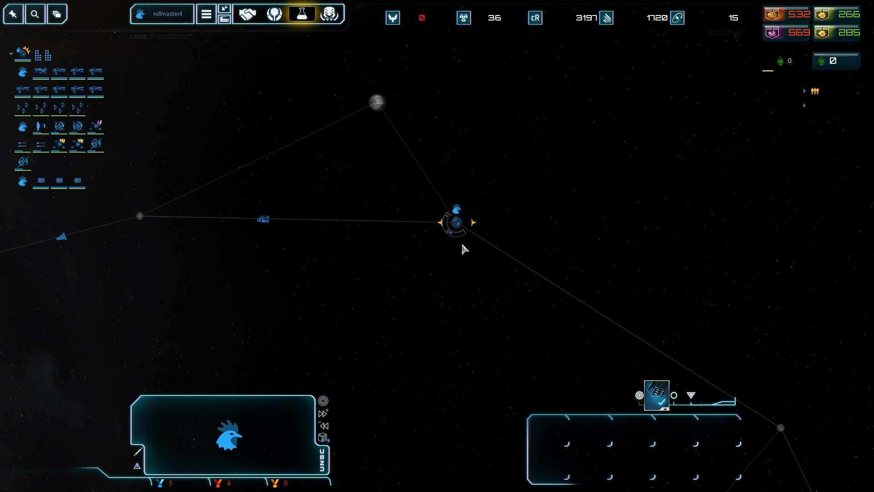
{"action": "double_click", "coordinate": [494, 179]}
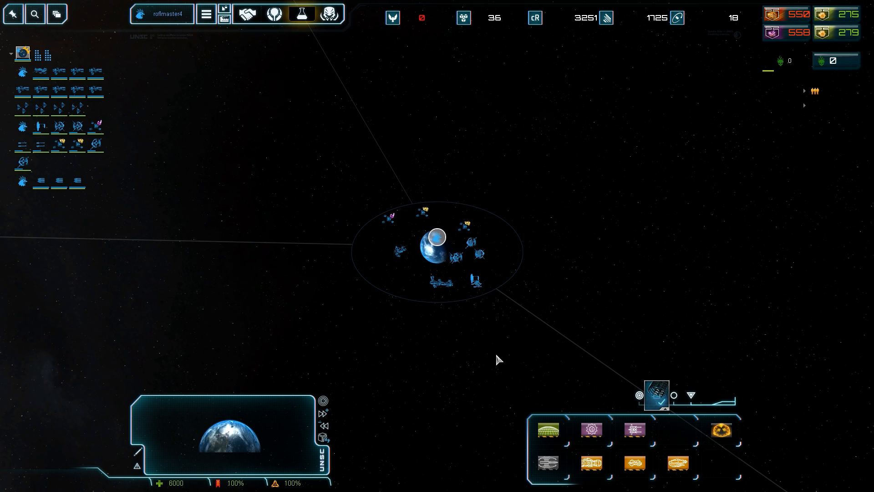
{"action": "left_click", "coordinate": [592, 429]}
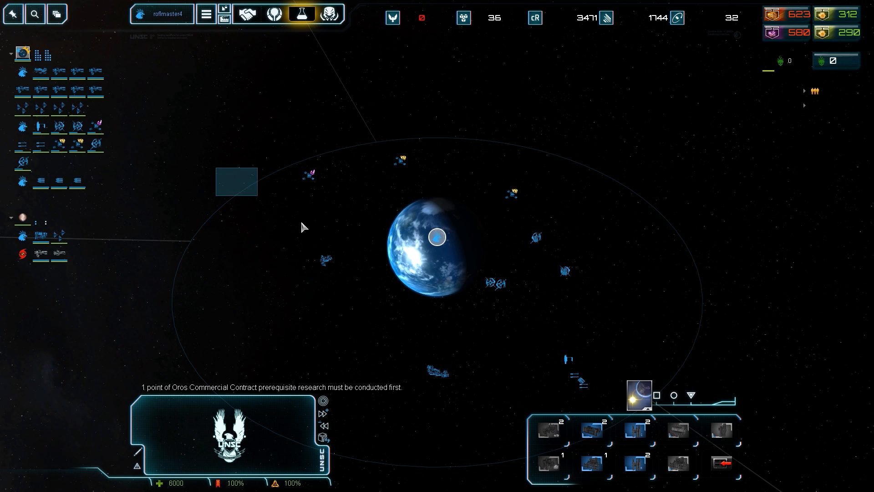
{"action": "left_click_drag", "start_coordinate": [301, 220], "coordinate": [462, 365]}
{"action": "scroll", "coordinate": [441, 361], "scroll_direction": "down", "scroll_amount": 5}
{"action": "scroll", "coordinate": [393, 312], "scroll_direction": "down", "scroll_amount": 3}
{"action": "scroll", "coordinate": [523, 314], "scroll_direction": "down", "scroll_amount": 3}
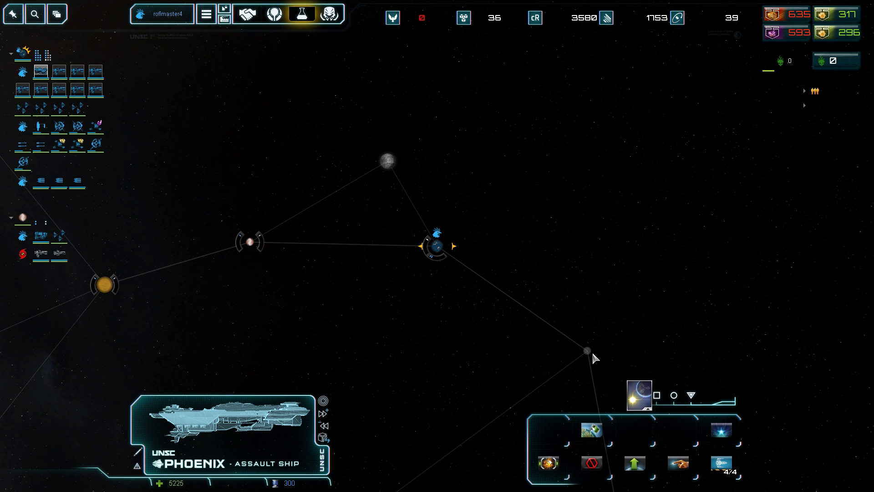
Step: Order the selected ships to Onyx, then centre on the yellow planet and its Athens-class carrier
{"action": "right_click", "coordinate": [587, 350]}
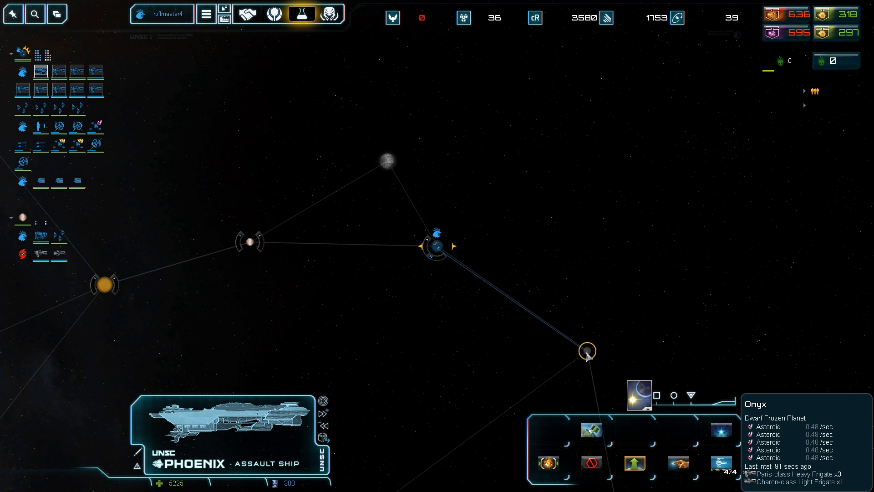
{"action": "double_click", "coordinate": [106, 287]}
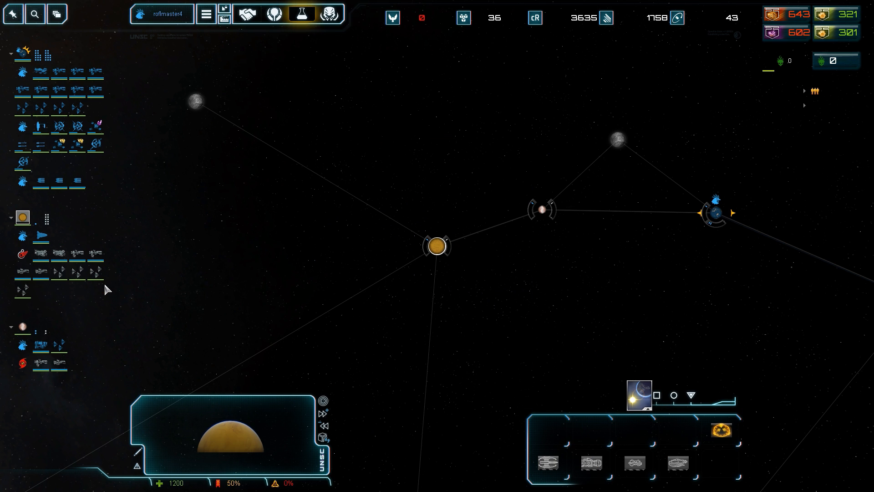
{"action": "scroll", "coordinate": [443, 266], "scroll_direction": "up", "scroll_amount": 3}
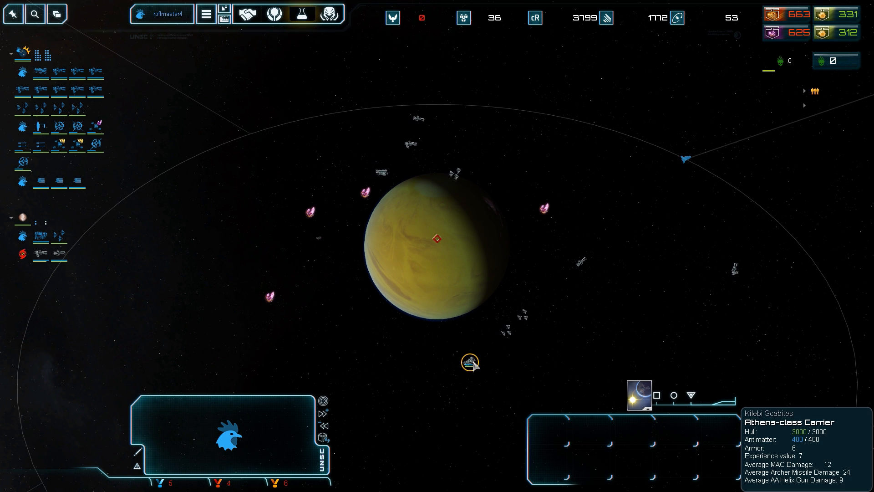
{"action": "double_click", "coordinate": [471, 363]}
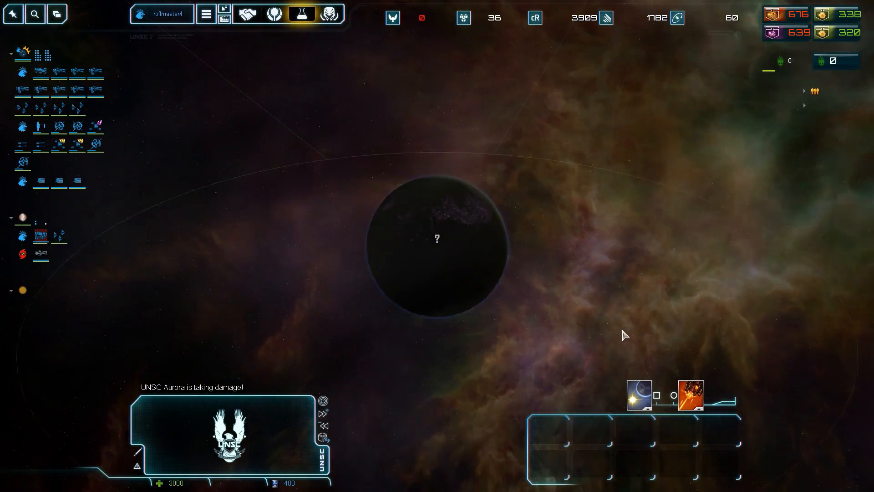
{"action": "scroll", "coordinate": [601, 340], "scroll_direction": "down", "scroll_amount": 5}
{"action": "scroll", "coordinate": [536, 338], "scroll_direction": "down", "scroll_amount": 3}
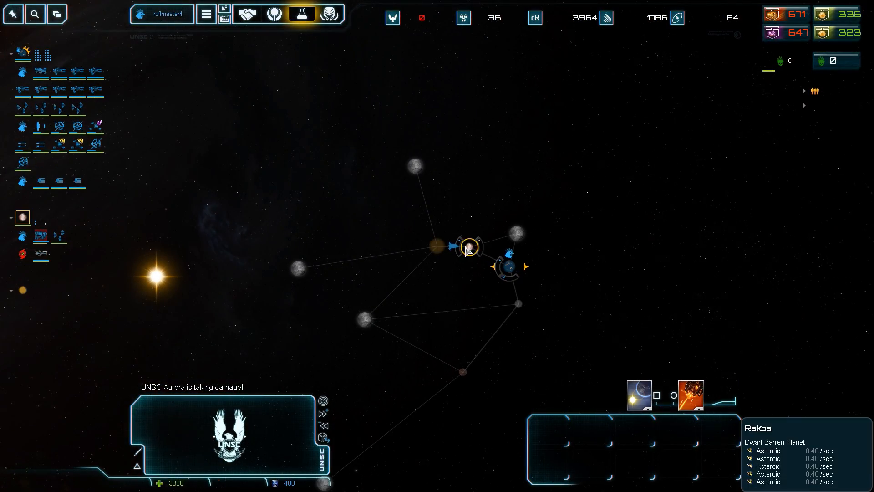
{"action": "scroll", "coordinate": [468, 251], "scroll_direction": "up", "scroll_amount": 3}
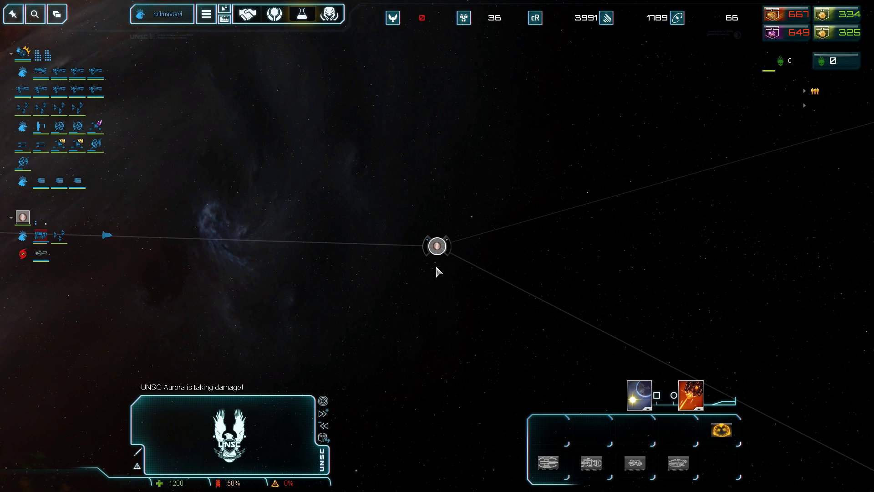
{"action": "scroll", "coordinate": [436, 267], "scroll_direction": "up", "scroll_amount": 2}
{"action": "scroll", "coordinate": [431, 263], "scroll_direction": "up", "scroll_amount": 1}
Step: Inspect the Marathon cruiser, dwarf planet Rakos and the Phoenix, then centre on the capital Kit-Kunis
{"action": "left_click", "coordinate": [476, 291]}
{"action": "scroll", "coordinate": [471, 290], "scroll_direction": "up", "scroll_amount": 2}
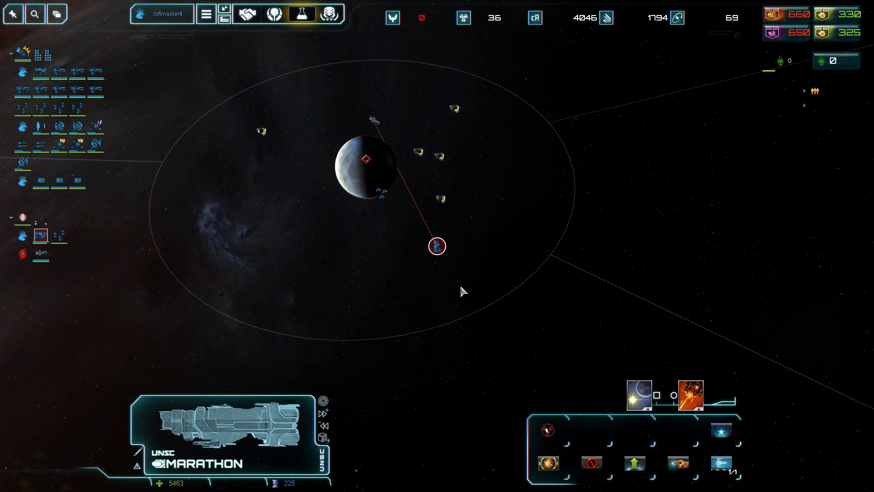
{"action": "scroll", "coordinate": [450, 273], "scroll_direction": "up", "scroll_amount": 3}
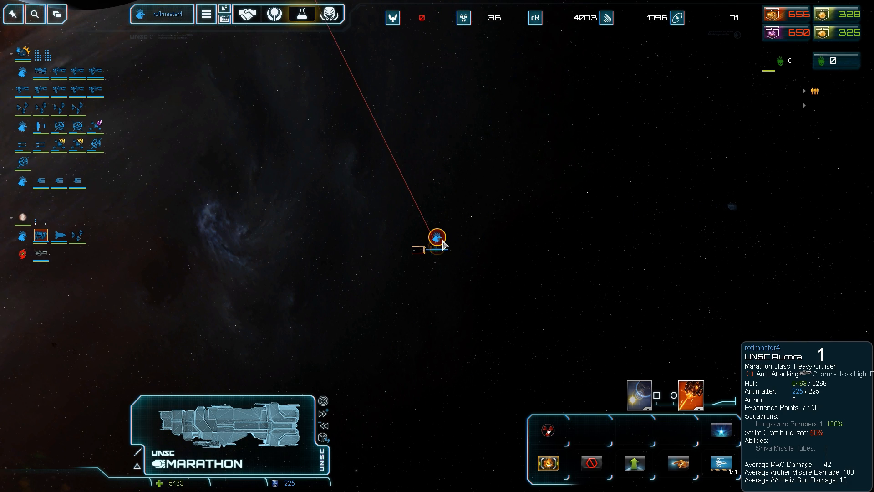
{"action": "scroll", "coordinate": [567, 226], "scroll_direction": "up", "scroll_amount": 1}
{"action": "left_click", "coordinate": [589, 269]}
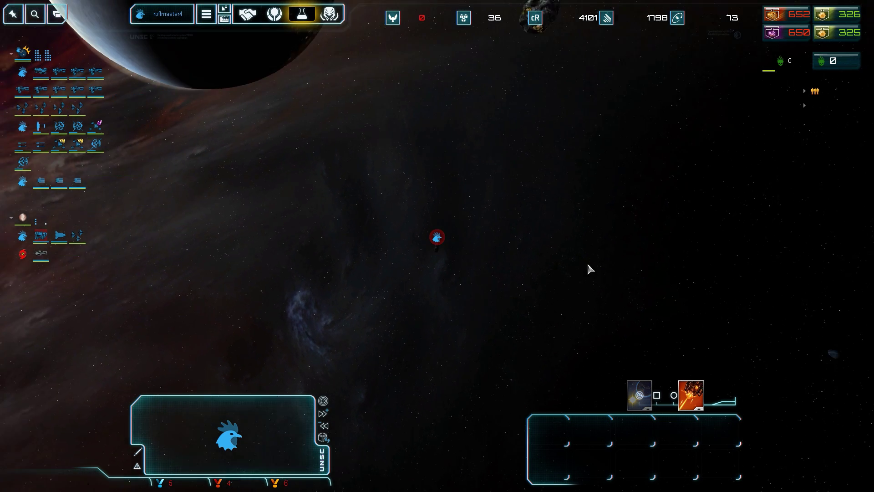
{"action": "scroll", "coordinate": [591, 266], "scroll_direction": "up", "scroll_amount": 3}
{"action": "scroll", "coordinate": [600, 262], "scroll_direction": "up", "scroll_amount": 2}
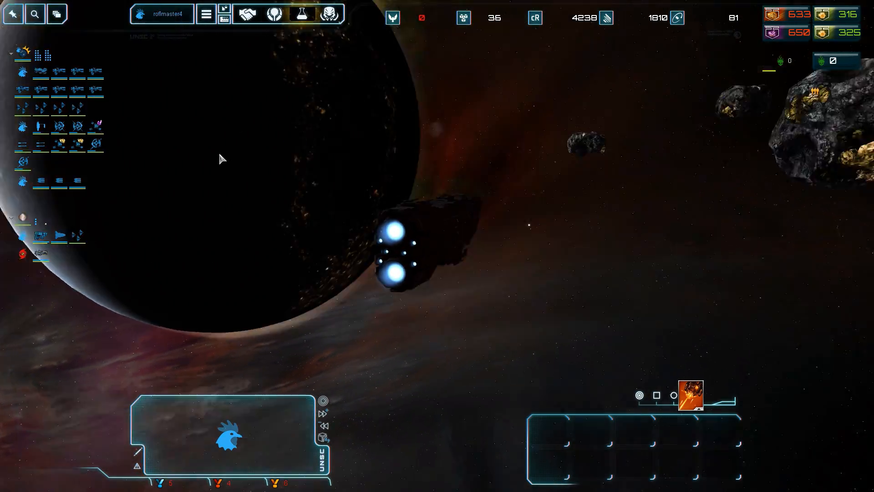
{"action": "scroll", "coordinate": [205, 152], "scroll_direction": "up", "scroll_amount": 3}
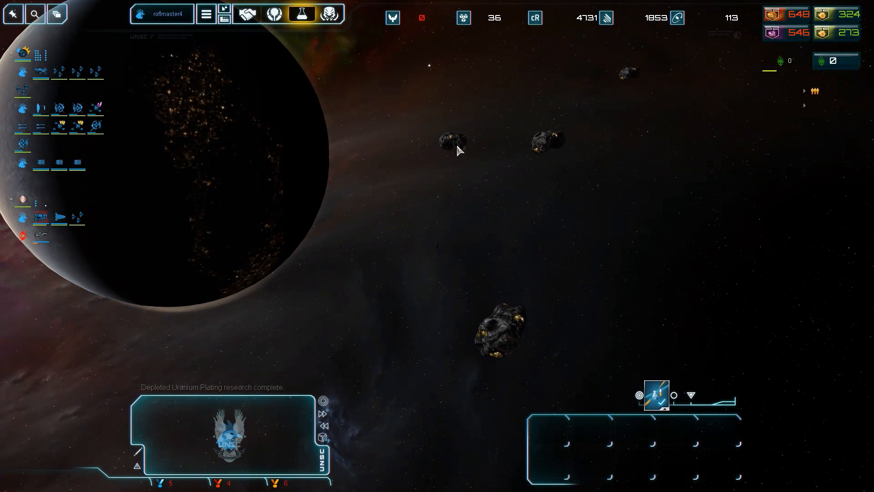
{"action": "scroll", "coordinate": [460, 157], "scroll_direction": "down", "scroll_amount": 5}
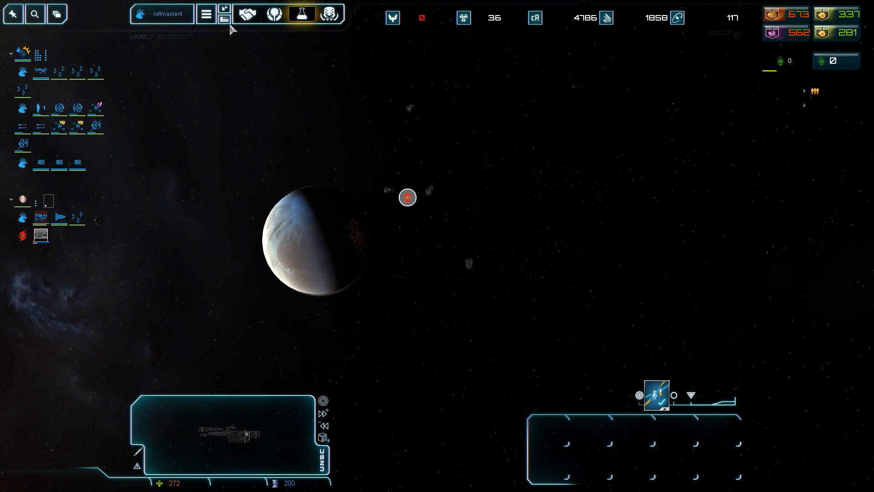
{"action": "scroll", "coordinate": [413, 189], "scroll_direction": "up", "scroll_amount": 5}
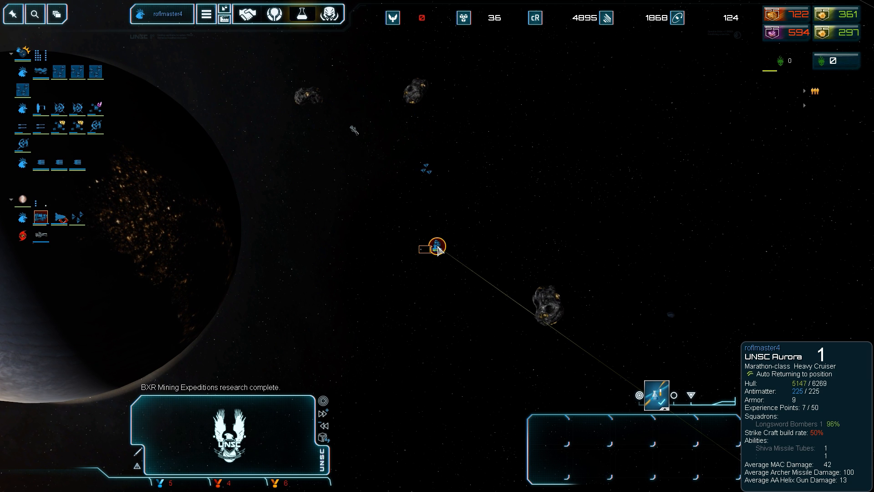
{"action": "scroll", "coordinate": [357, 197], "scroll_direction": "down", "scroll_amount": 3}
{"action": "scroll", "coordinate": [414, 212], "scroll_direction": "down", "scroll_amount": 3}
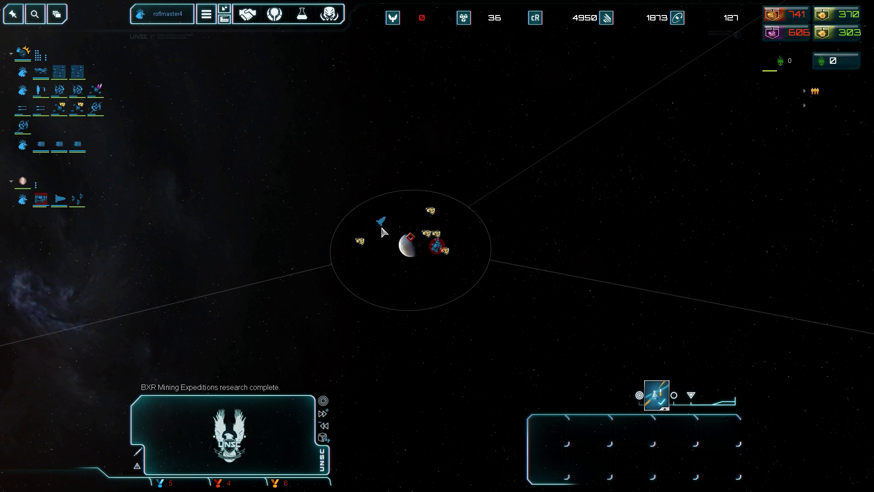
{"action": "left_click", "coordinate": [408, 247]}
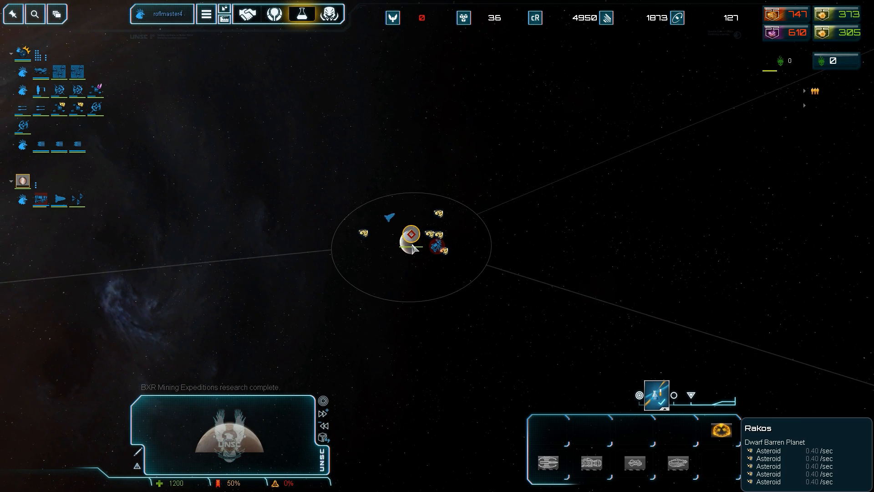
{"action": "scroll", "coordinate": [463, 250], "scroll_direction": "down", "scroll_amount": 3}
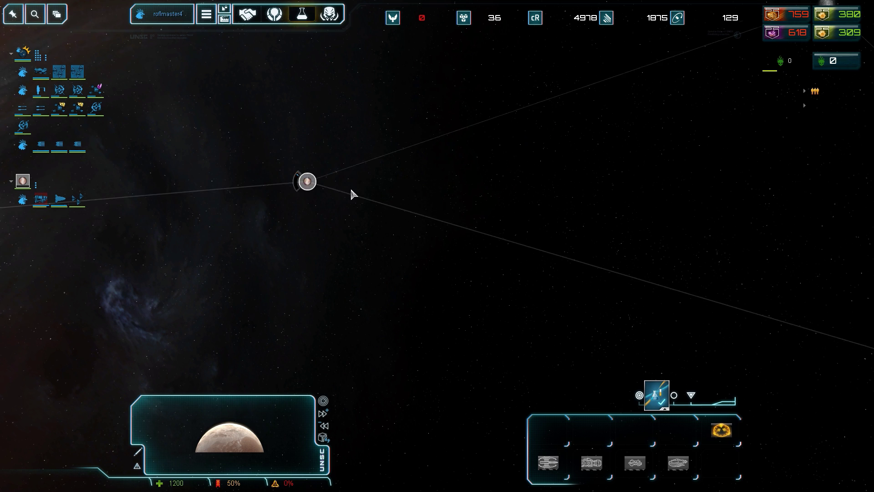
{"action": "scroll", "coordinate": [352, 194], "scroll_direction": "down", "scroll_amount": 2}
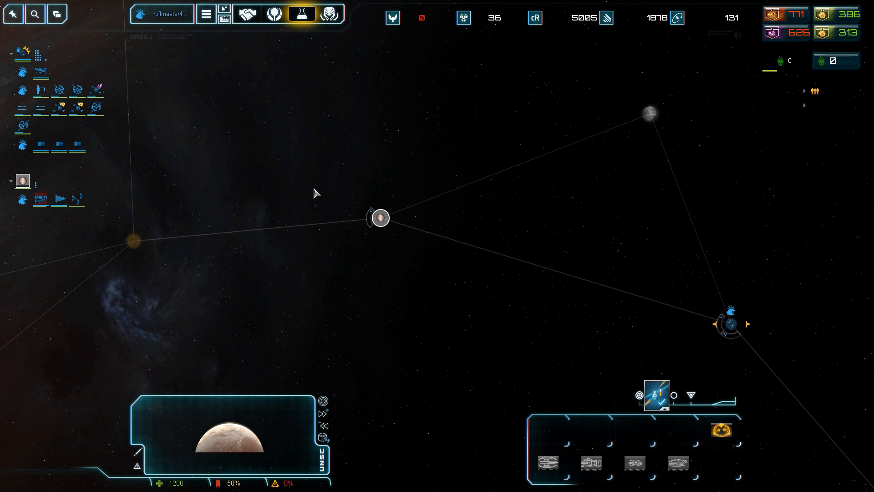
{"action": "left_click", "coordinate": [726, 321]}
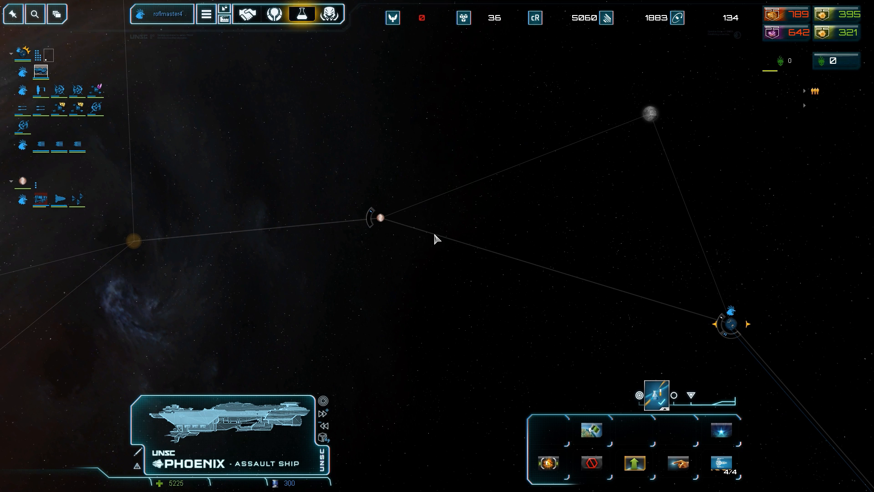
{"action": "double_click", "coordinate": [731, 325]}
Step: Box-select the ships orbiting Kit-Kunis, check the Marathon group, then select the Paris heavy frigate fleet
{"action": "left_click_drag", "start_coordinate": [419, 258], "coordinate": [514, 353]}
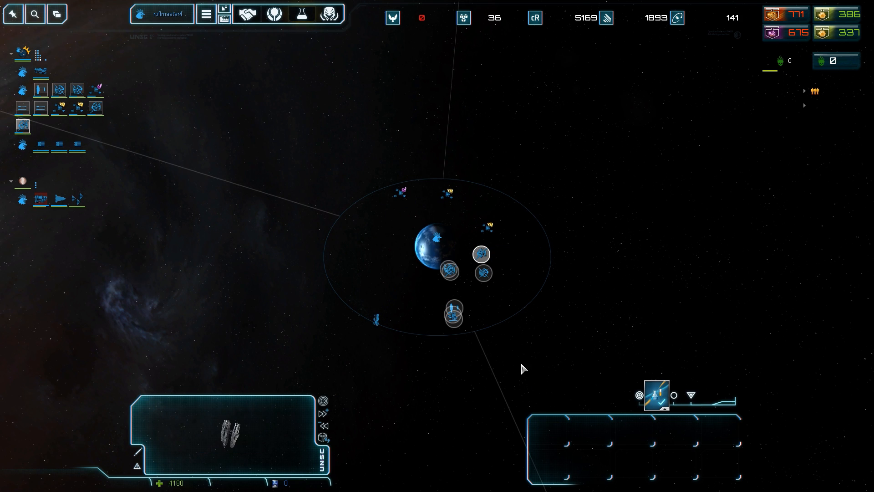
{"action": "scroll", "coordinate": [564, 386], "scroll_direction": "down", "scroll_amount": 3}
{"action": "scroll", "coordinate": [546, 368], "scroll_direction": "down", "scroll_amount": 3}
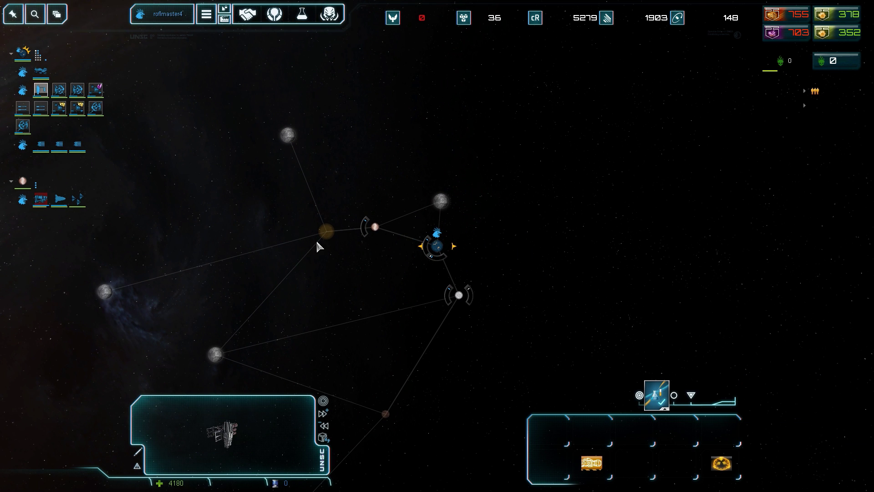
{"action": "left_click", "coordinate": [368, 226]}
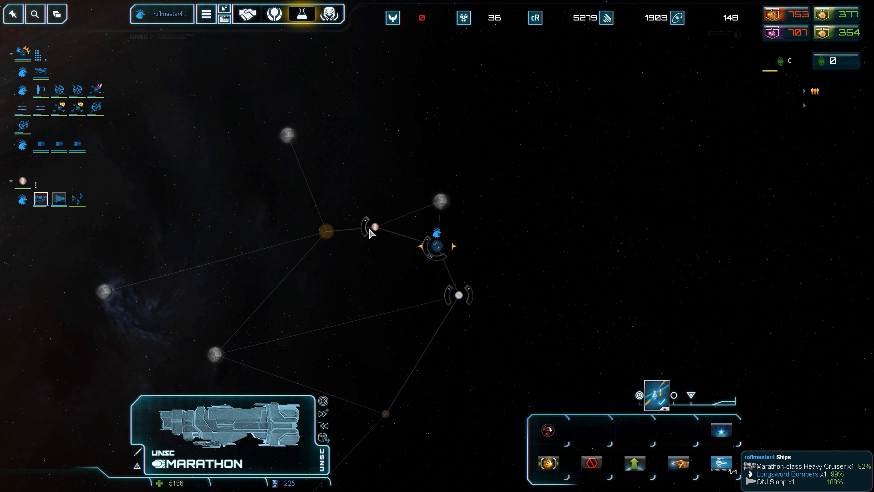
{"action": "left_click", "coordinate": [370, 231]}
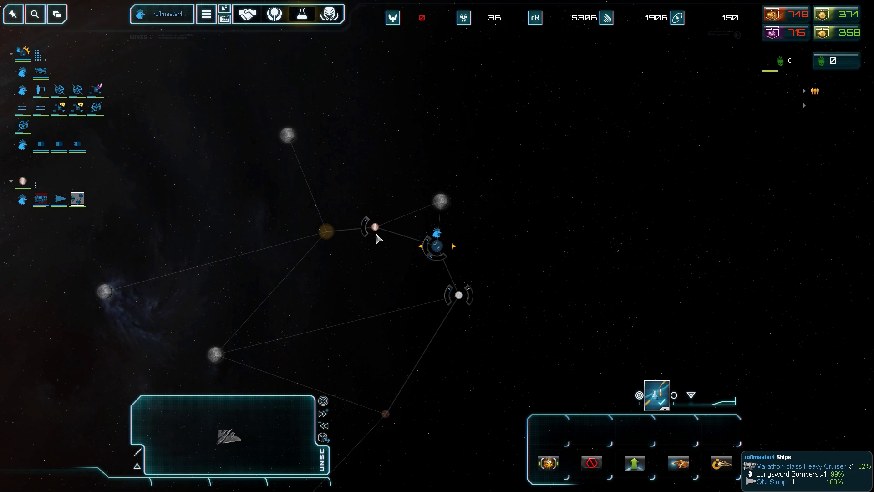
{"action": "left_click", "coordinate": [451, 292]}
{"action": "scroll", "coordinate": [449, 273], "scroll_direction": "up", "scroll_amount": 5}
{"action": "scroll", "coordinate": [454, 267], "scroll_direction": "up", "scroll_amount": 3}
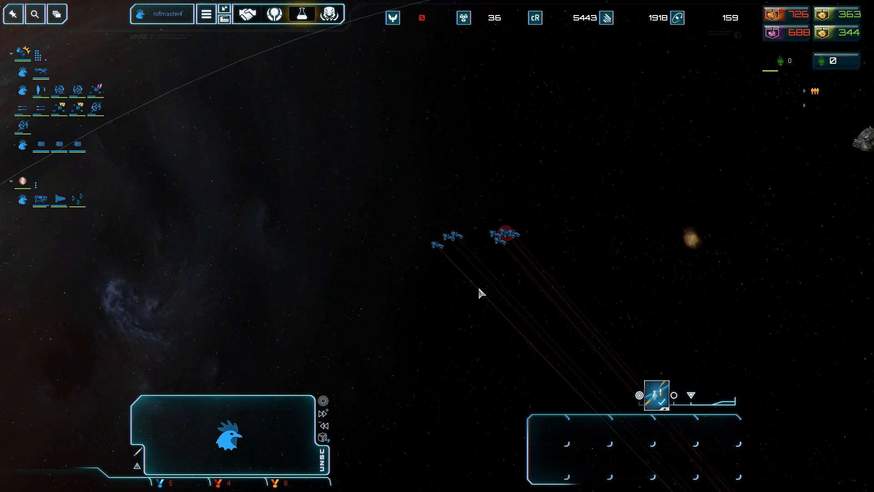
{"action": "scroll", "coordinate": [491, 287], "scroll_direction": "up", "scroll_amount": 3}
{"action": "scroll", "coordinate": [512, 265], "scroll_direction": "up", "scroll_amount": 5}
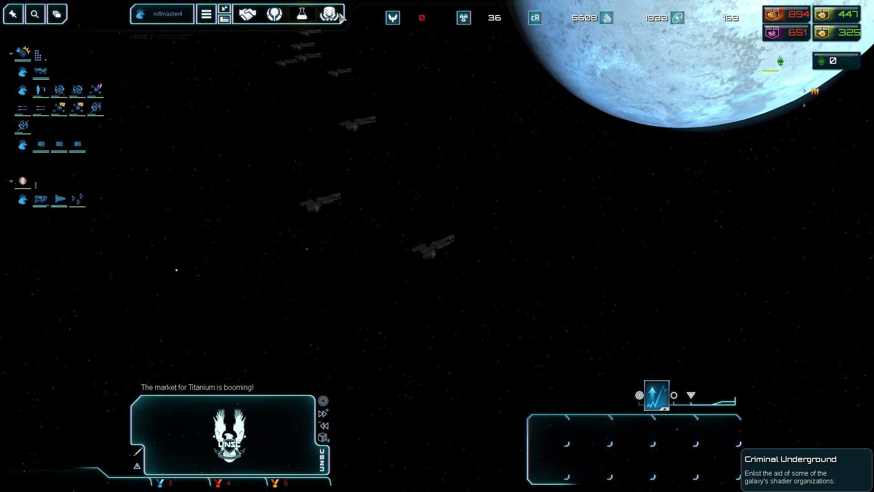
Step: Review the command and supply rank upgrades in the research screen, then close it
{"action": "left_click", "coordinate": [301, 14]}
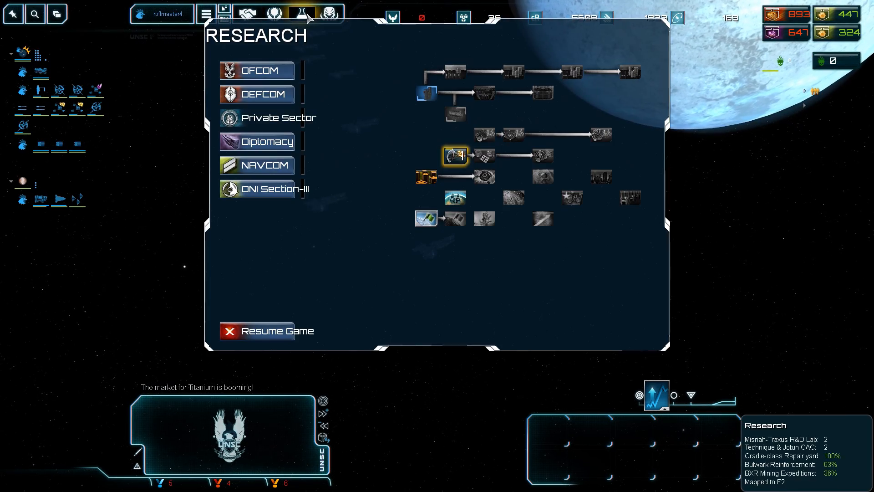
{"action": "left_click", "coordinate": [258, 165]}
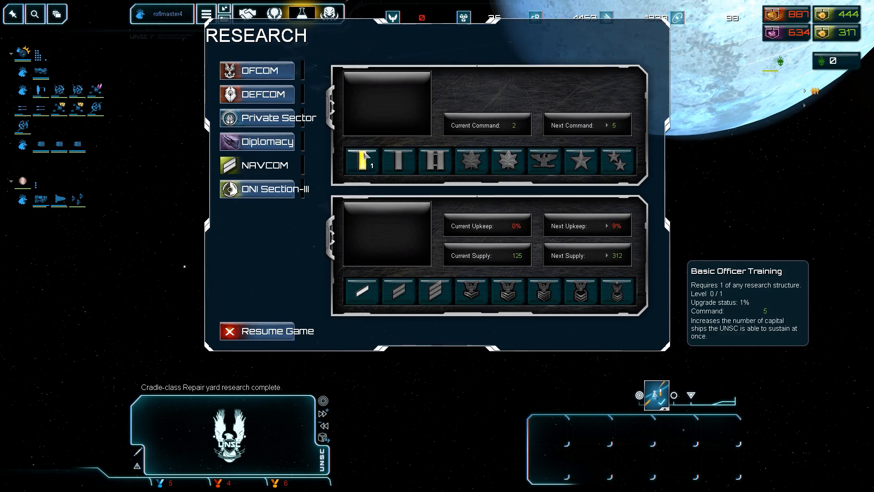
{"action": "left_click", "coordinate": [260, 331]}
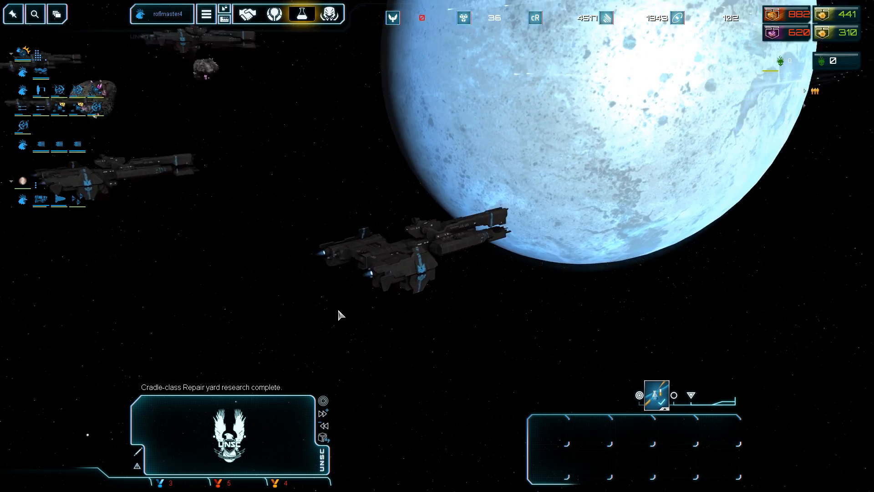
{"action": "scroll", "coordinate": [337, 314], "scroll_direction": "down", "scroll_amount": 3}
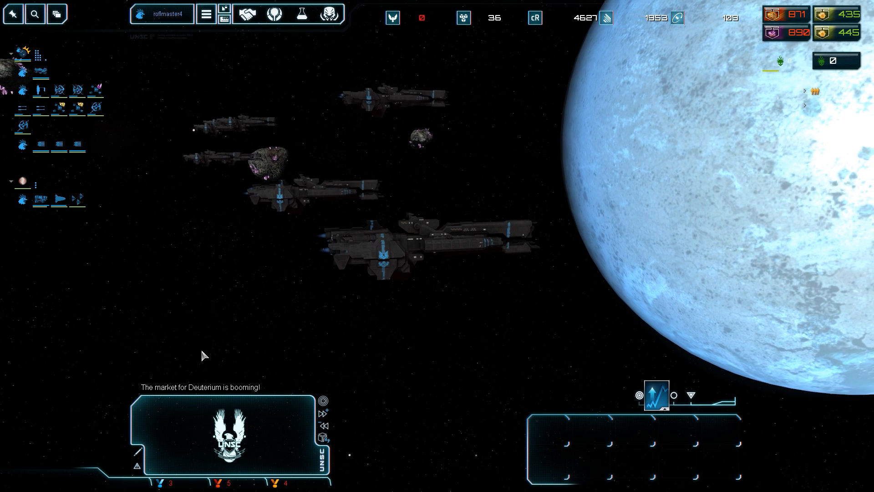
Step: Browse Private Sector and DEFCOM trees, queue the first DEFCOM defense upgrade, and resume the game
{"action": "left_click", "coordinate": [301, 14]}
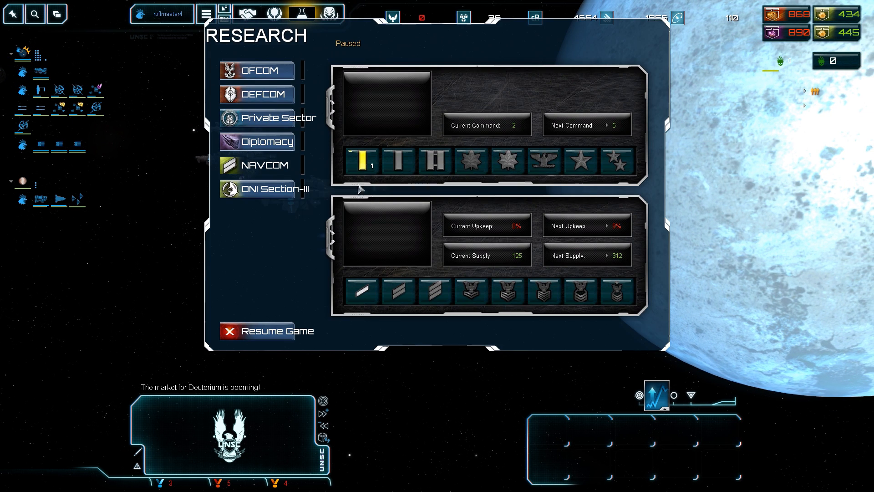
{"action": "left_click", "coordinate": [274, 119]}
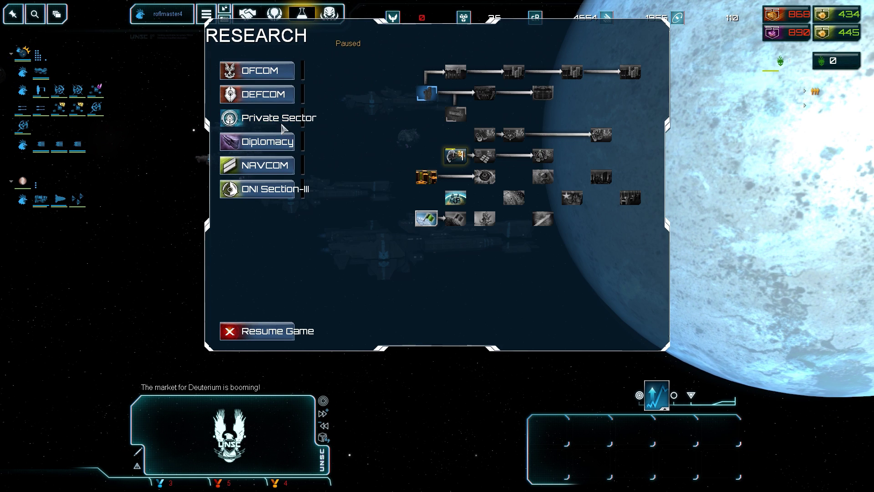
{"action": "left_click", "coordinate": [270, 87]}
{"action": "left_click", "coordinate": [273, 117]}
{"action": "left_click", "coordinate": [283, 95]}
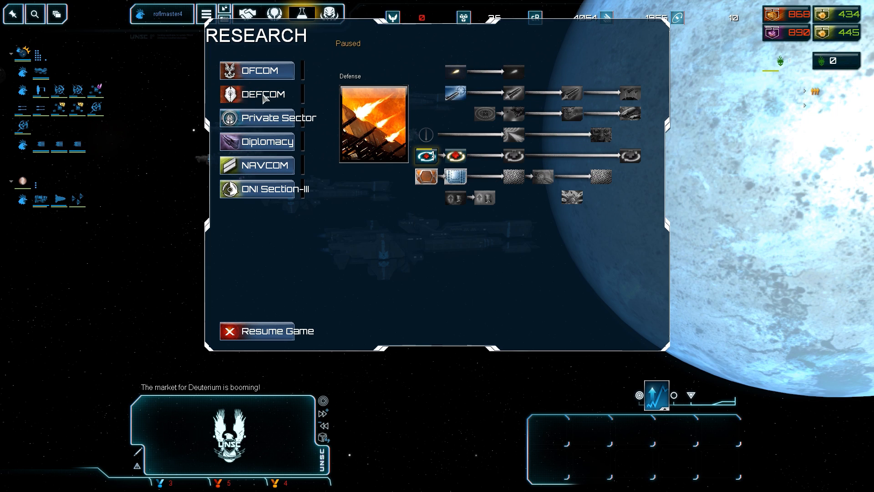
{"action": "mouse_move", "coordinate": [426, 156]}
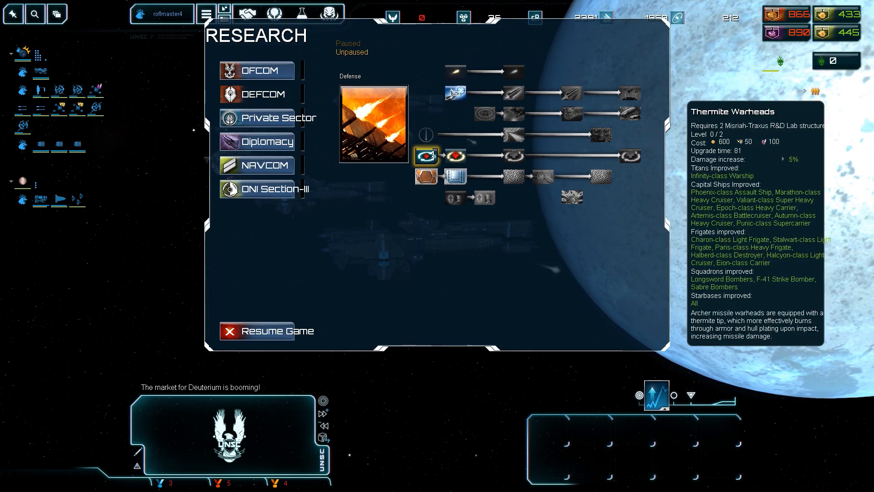
{"action": "left_click", "coordinate": [454, 71]}
{"action": "left_click", "coordinate": [260, 327]}
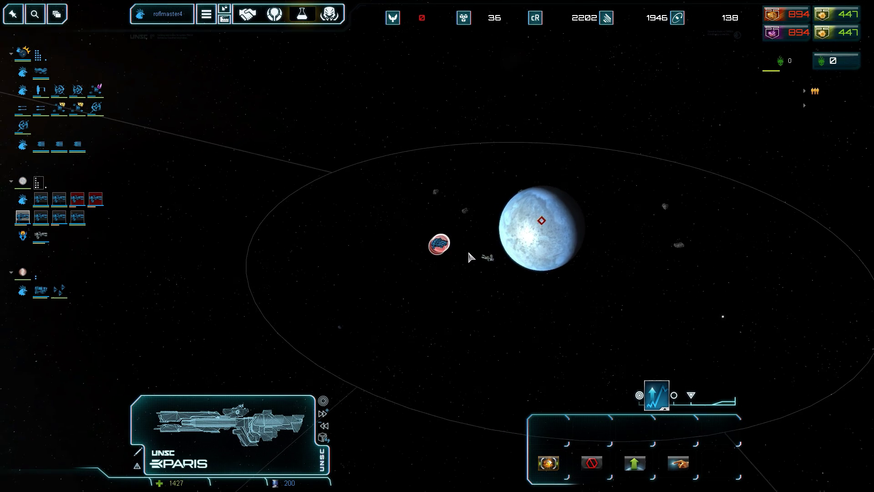
{"action": "scroll", "coordinate": [519, 267], "scroll_direction": "up", "scroll_amount": 3}
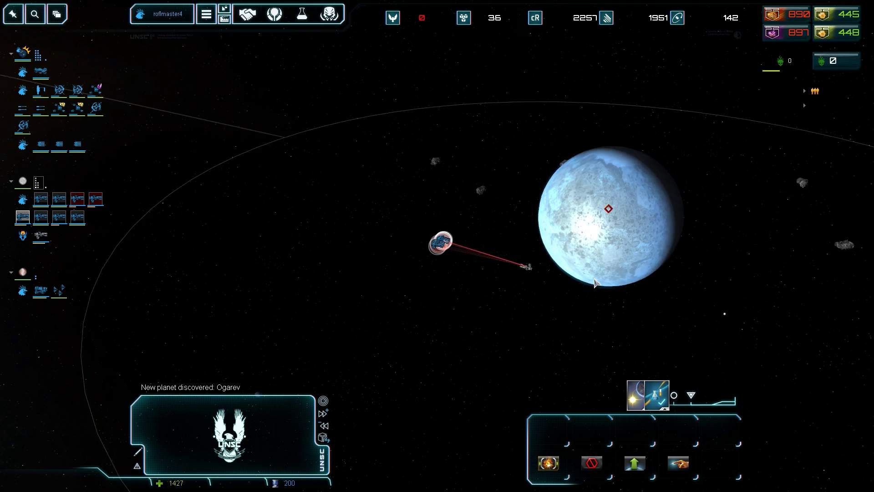
{"action": "scroll", "coordinate": [594, 281], "scroll_direction": "down", "scroll_amount": 3}
{"action": "scroll", "coordinate": [445, 234], "scroll_direction": "down", "scroll_amount": 3}
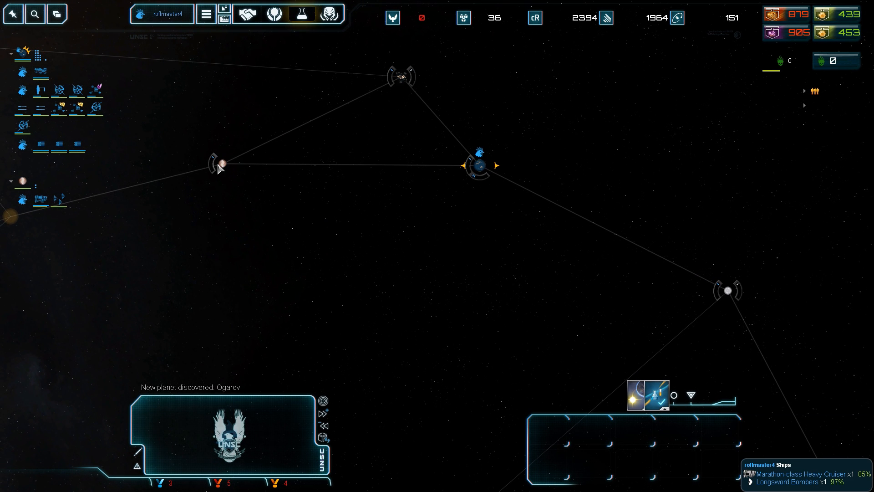
Step: Check the Marathon and Phoenix, then centre on Kit-Kunis and queue a new build from its build list
{"action": "left_click", "coordinate": [218, 163]}
{"action": "scroll", "coordinate": [287, 229], "scroll_direction": "up", "scroll_amount": 2}
{"action": "scroll", "coordinate": [444, 164], "scroll_direction": "down", "scroll_amount": 2}
{"action": "left_click", "coordinate": [476, 159]}
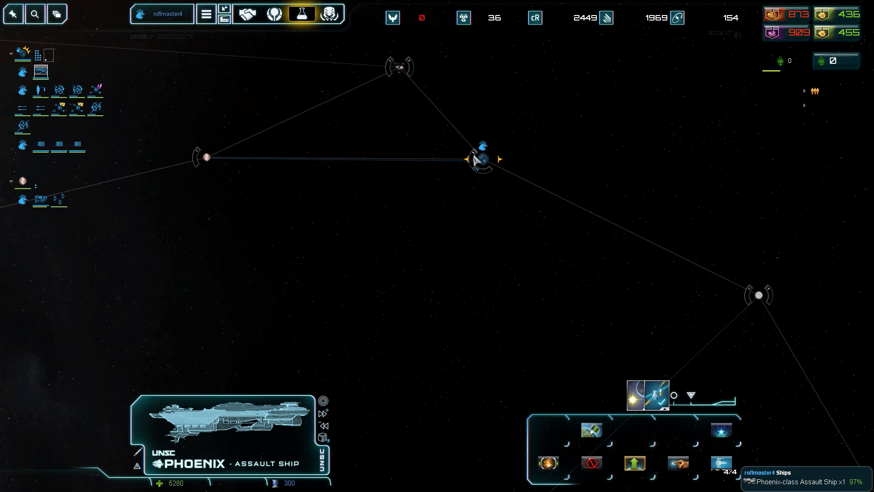
{"action": "left_click", "coordinate": [197, 157]}
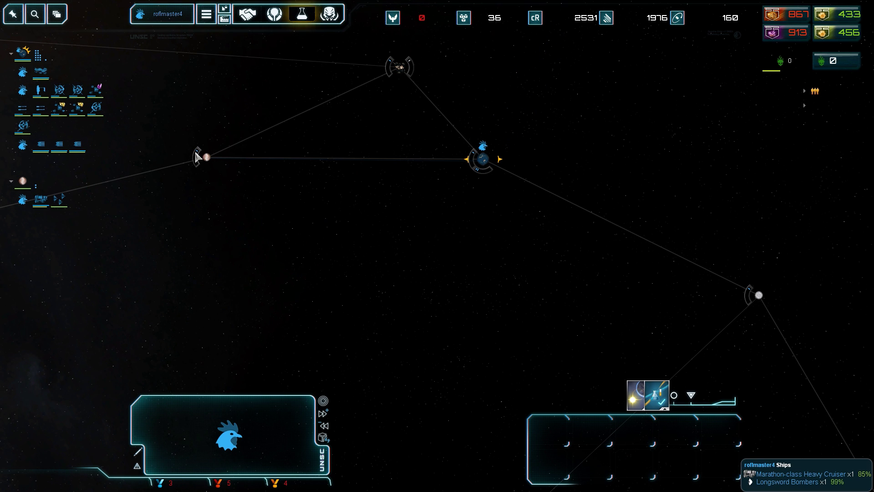
{"action": "double_click", "coordinate": [490, 164]}
{"action": "left_click", "coordinate": [595, 417]}
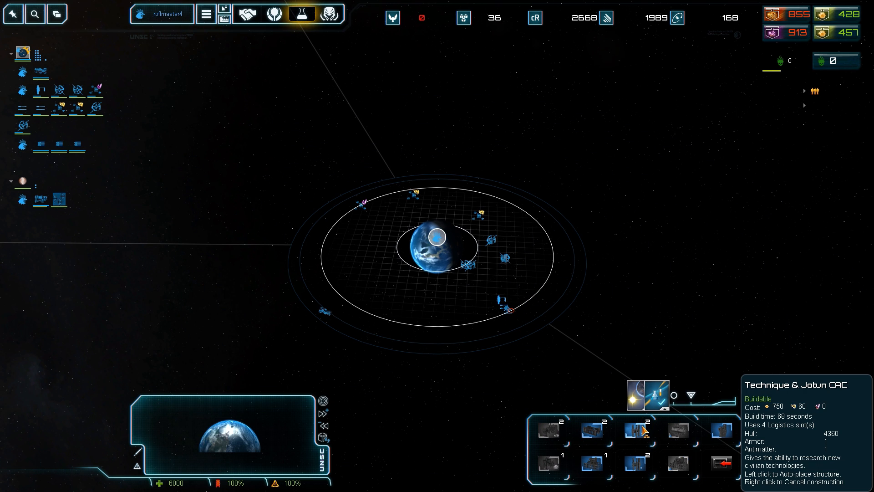
{"action": "left_click", "coordinate": [635, 431]}
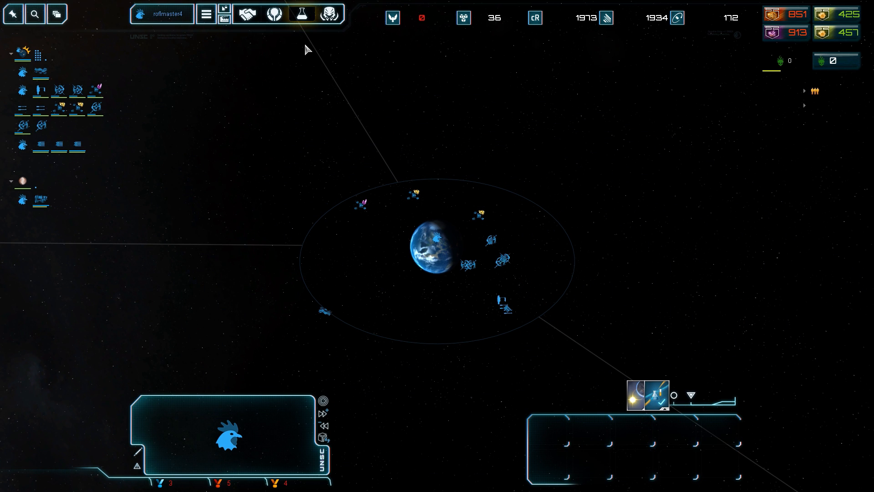
Step: Review the Private Sector, Diplomacy and DEFCOM research trees in turn
{"action": "left_click", "coordinate": [301, 14]}
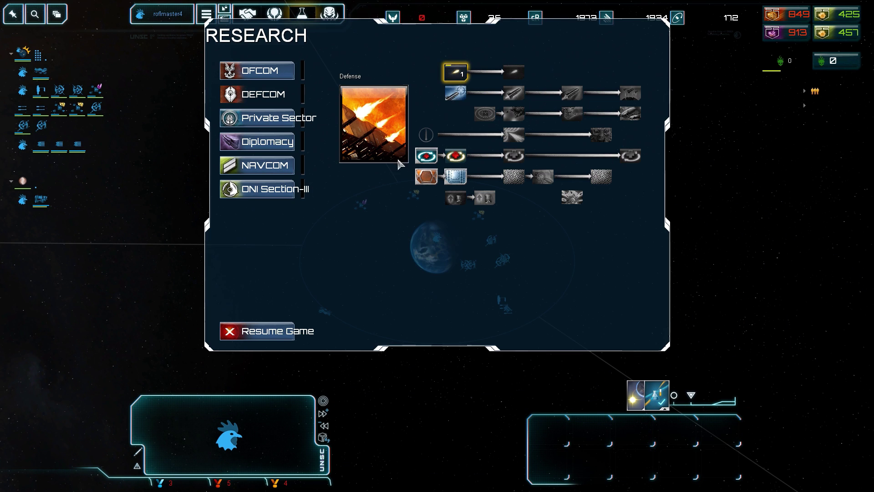
{"action": "left_click", "coordinate": [254, 121]}
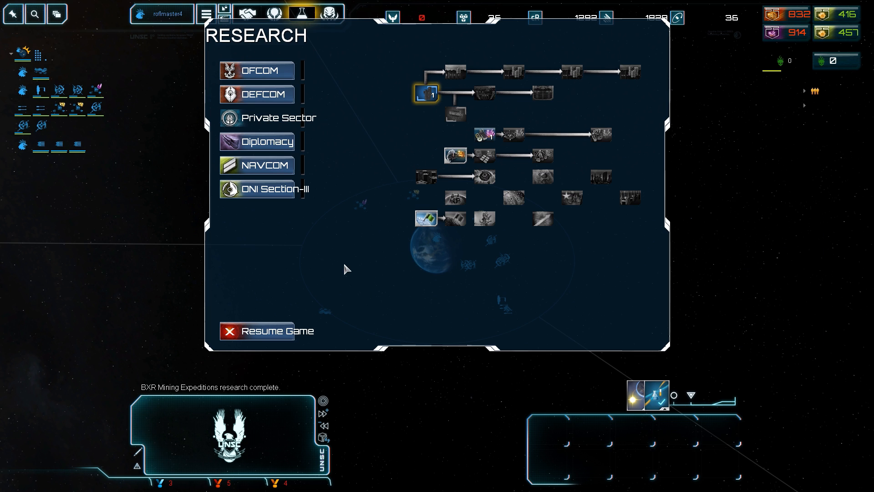
{"action": "left_click", "coordinate": [287, 142]}
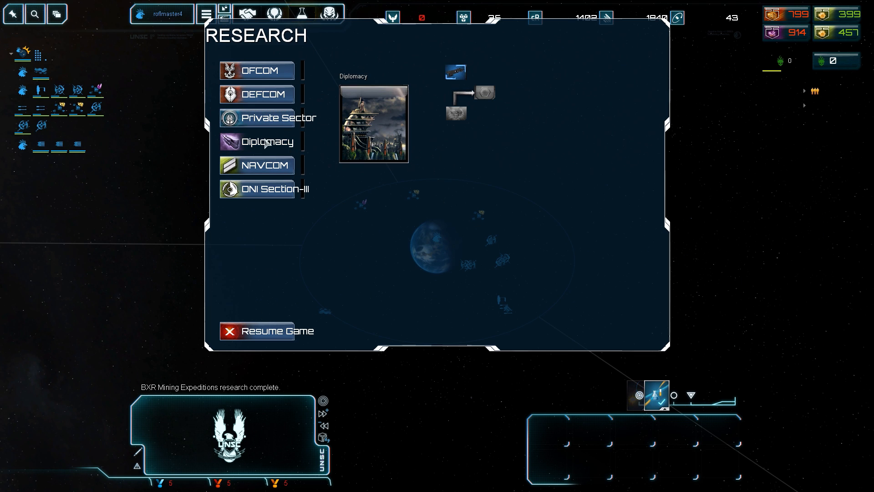
{"action": "left_click", "coordinate": [257, 120]}
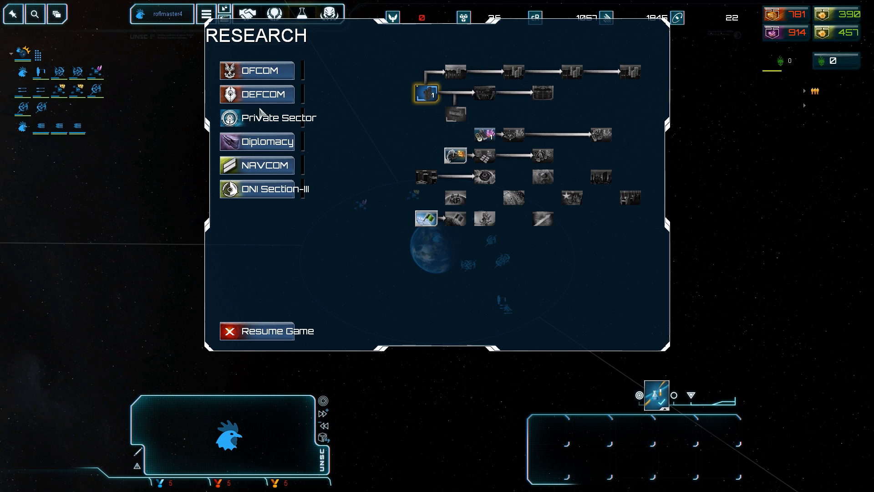
{"action": "left_click", "coordinate": [272, 99]}
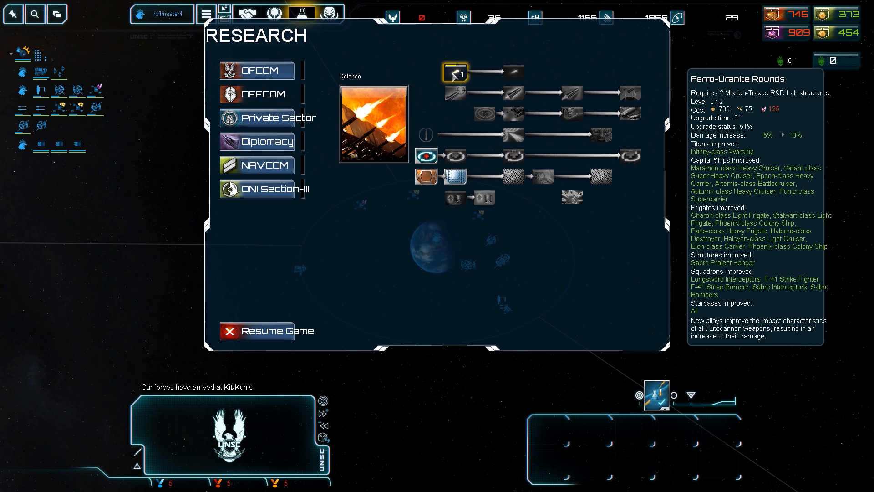
Step: Return to the map, move the Marathon within orbit, and queue a Cradle-class Repair Ship from Kit-Kunis's Frigates list
{"action": "left_click", "coordinate": [268, 330]}
{"action": "scroll", "coordinate": [451, 313], "scroll_direction": "up", "scroll_amount": 5}
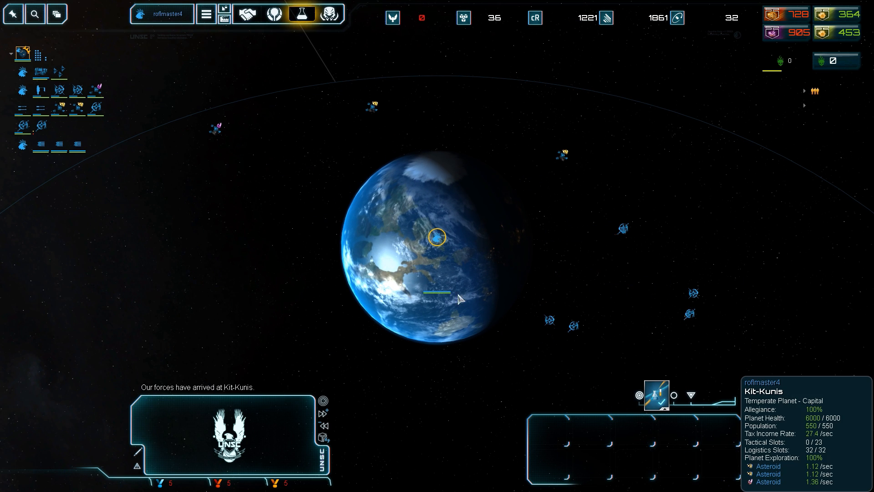
{"action": "scroll", "coordinate": [577, 73], "scroll_direction": "down", "scroll_amount": 5}
{"action": "scroll", "coordinate": [197, 225], "scroll_direction": "up", "scroll_amount": 5}
{"action": "scroll", "coordinate": [114, 162], "scroll_direction": "down", "scroll_amount": 5}
{"action": "left_click", "coordinate": [40, 71]}
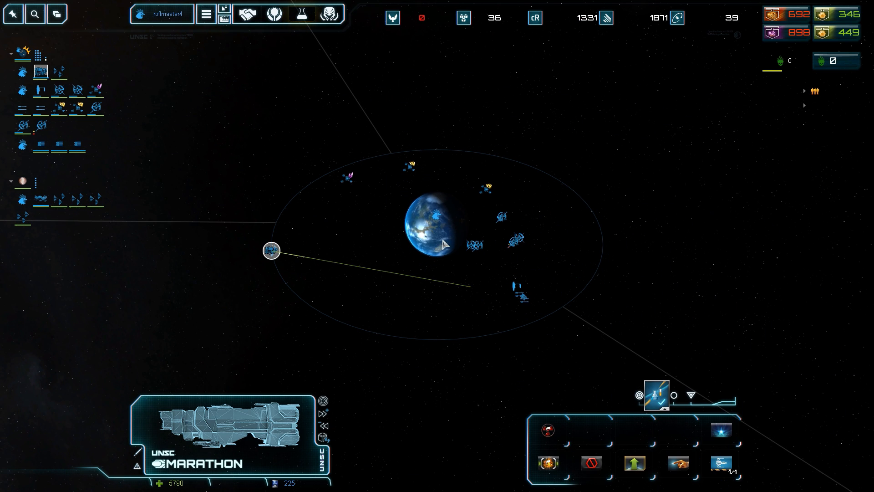
{"action": "right_click", "coordinate": [469, 284]}
{"action": "left_click", "coordinate": [437, 214]}
{"action": "left_click", "coordinate": [638, 463]}
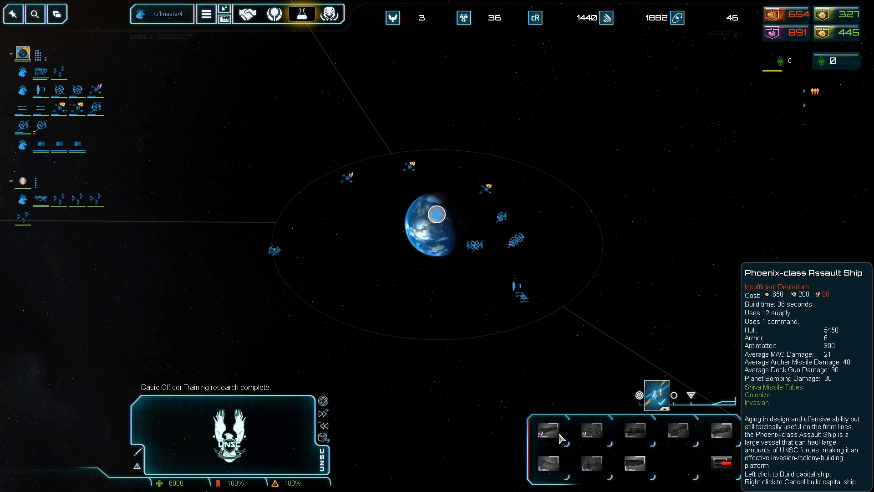
{"action": "left_click", "coordinate": [722, 463]}
{"action": "left_click", "coordinate": [673, 457]}
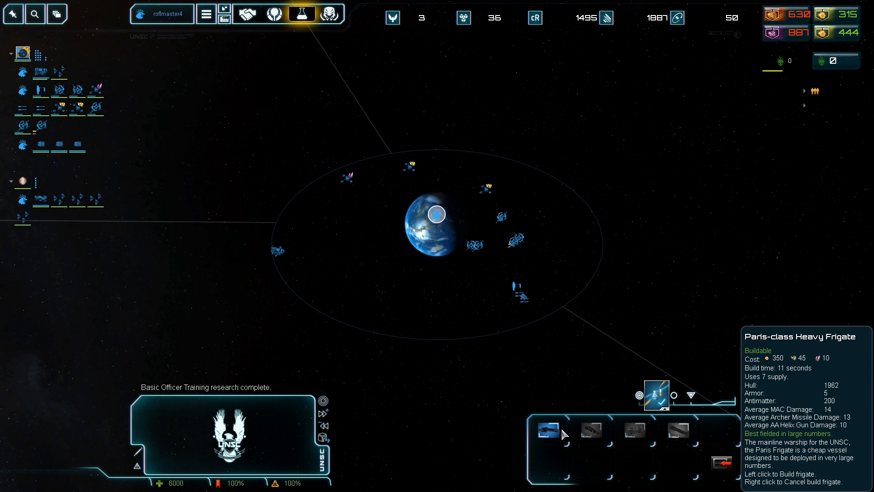
{"action": "left_click", "coordinate": [679, 465]}
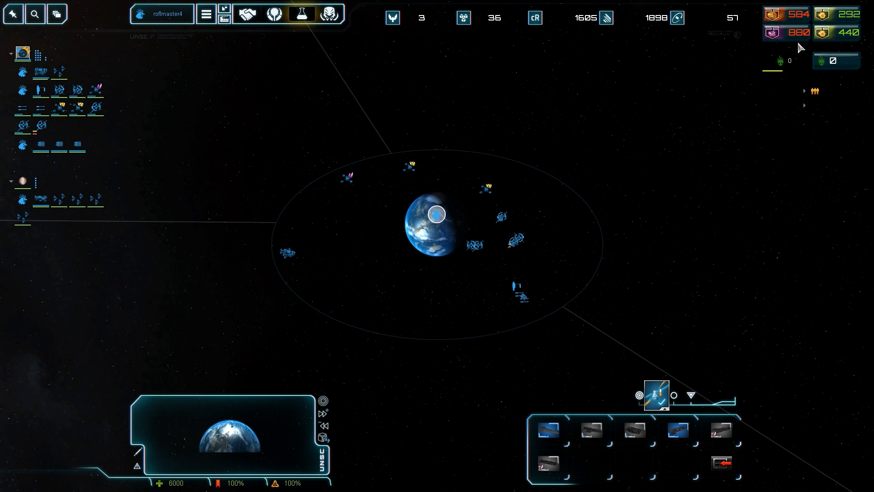
{"action": "left_click", "coordinate": [555, 466]}
Step: Reselect the Marathon heavy cruiser at Kit-Kunis and send it to a new position
{"action": "left_click", "coordinate": [623, 280]}
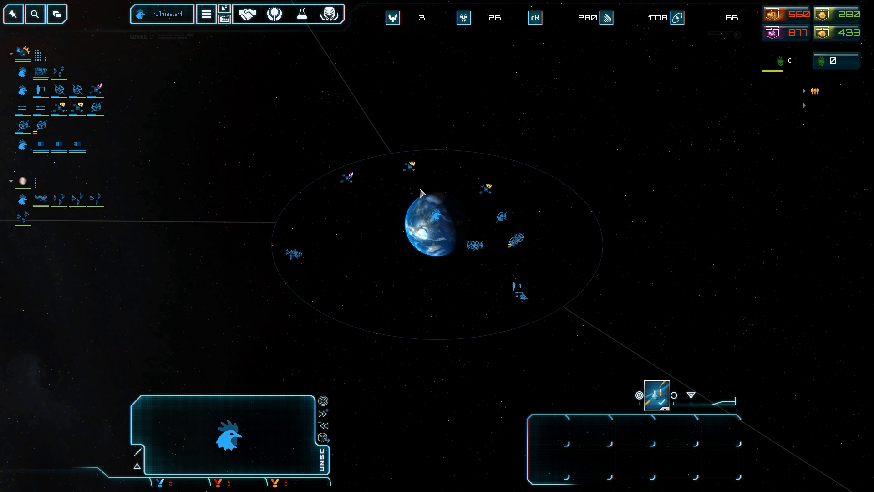
{"action": "left_click", "coordinate": [424, 205]}
{"action": "left_click", "coordinate": [294, 254]}
{"action": "right_click", "coordinate": [467, 290]}
{"action": "scroll", "coordinate": [475, 287], "scroll_direction": "down", "scroll_amount": 5}
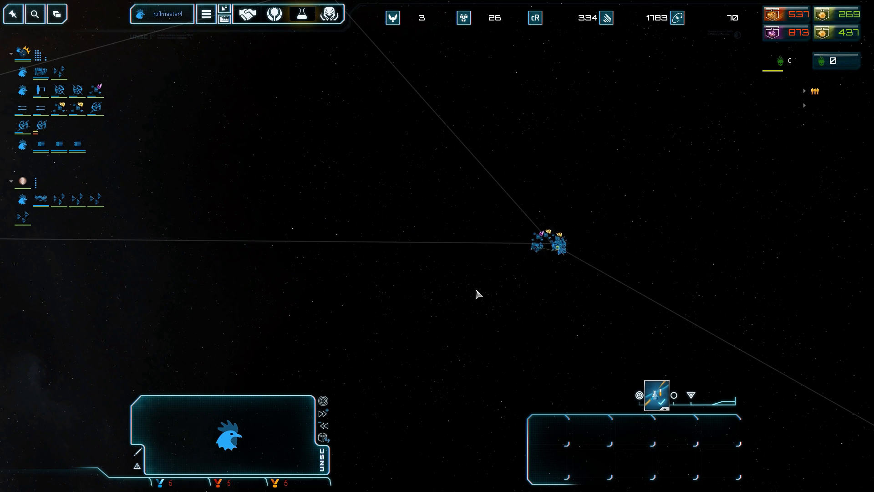
{"action": "scroll", "coordinate": [476, 295], "scroll_direction": "up", "scroll_amount": 5}
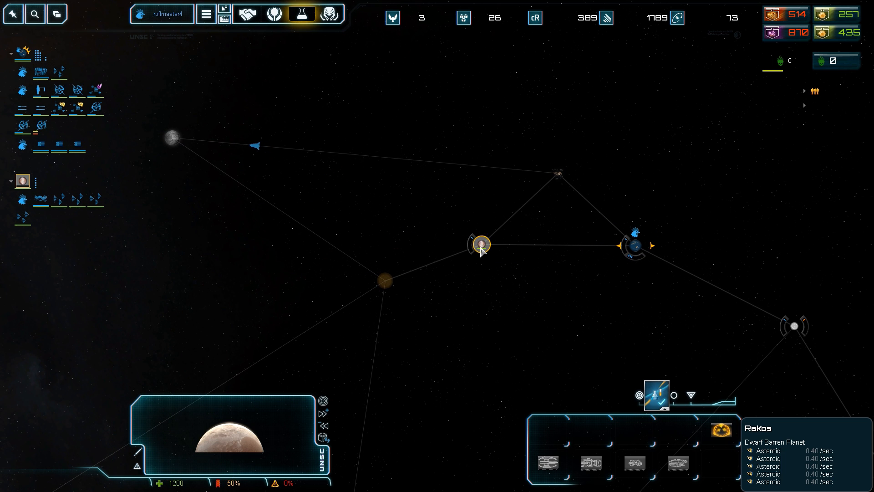
{"action": "scroll", "coordinate": [482, 250], "scroll_direction": "up", "scroll_amount": 3}
Step: Centre on Onyx and box-select the fleet gathered there, then select the home planet Kit-Kunis
{"action": "left_click", "coordinate": [469, 266]}
{"action": "left_click", "coordinate": [546, 312]}
{"action": "scroll", "coordinate": [547, 312], "scroll_direction": "down", "scroll_amount": 3}
{"action": "scroll", "coordinate": [564, 320], "scroll_direction": "down", "scroll_amount": 2}
{"action": "scroll", "coordinate": [575, 283], "scroll_direction": "down", "scroll_amount": 2}
{"action": "left_click", "coordinate": [580, 266]}
{"action": "double_click", "coordinate": [580, 267]}
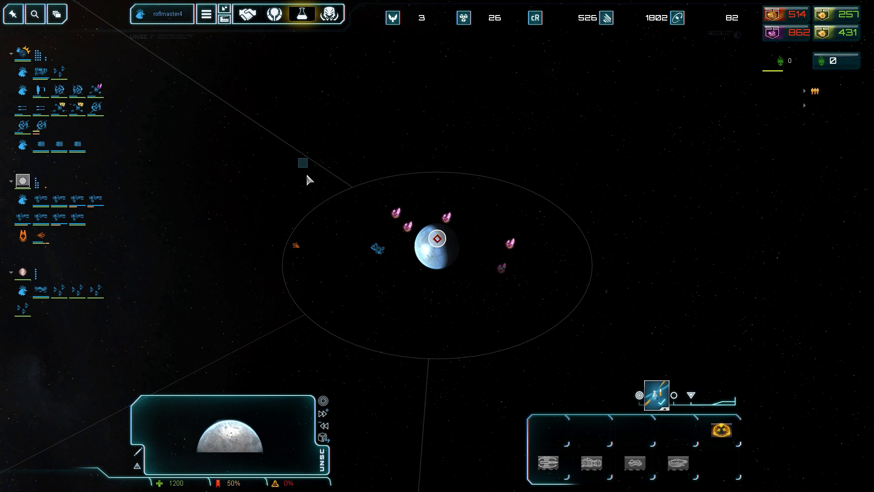
{"action": "left_click_drag", "start_coordinate": [307, 179], "coordinate": [400, 282]}
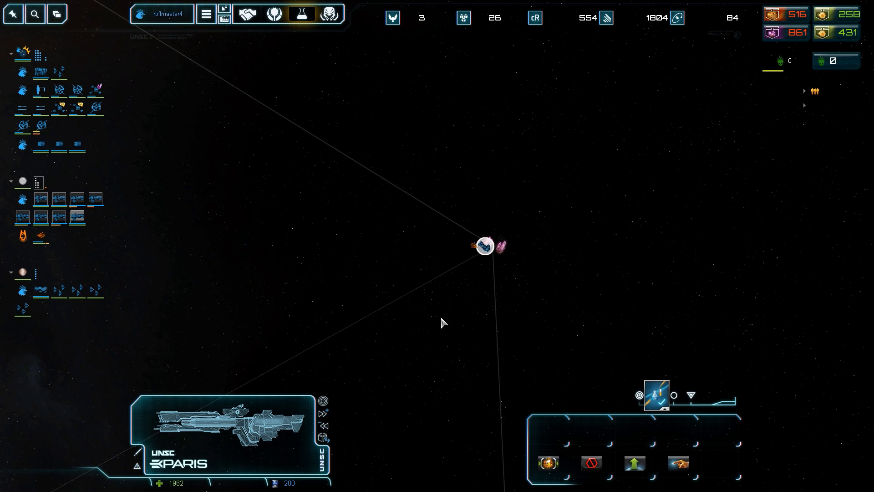
{"action": "scroll", "coordinate": [442, 322], "scroll_direction": "down", "scroll_amount": 2}
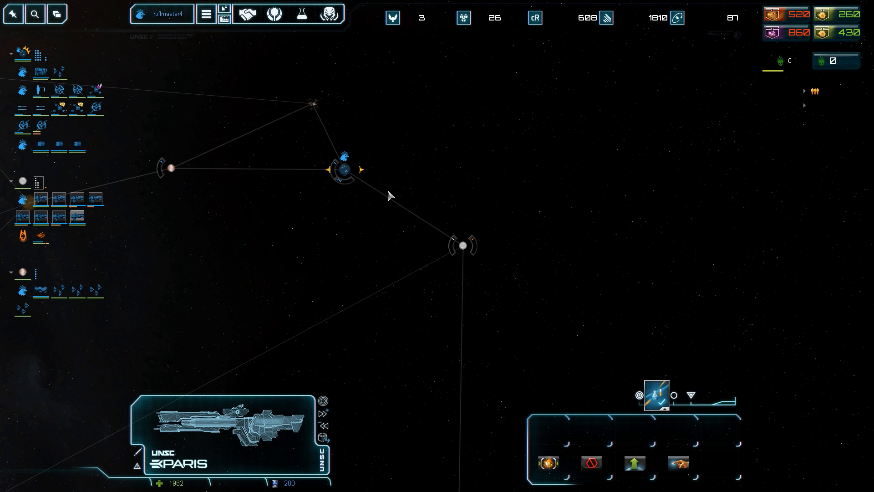
{"action": "left_click", "coordinate": [344, 169]}
{"action": "scroll", "coordinate": [394, 203], "scroll_direction": "down", "scroll_amount": 2}
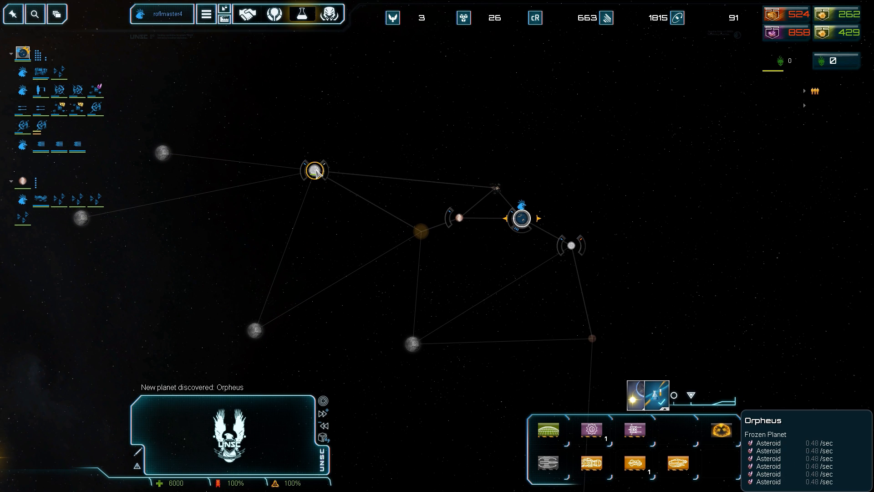
{"action": "scroll", "coordinate": [315, 170], "scroll_direction": "up", "scroll_amount": 1}
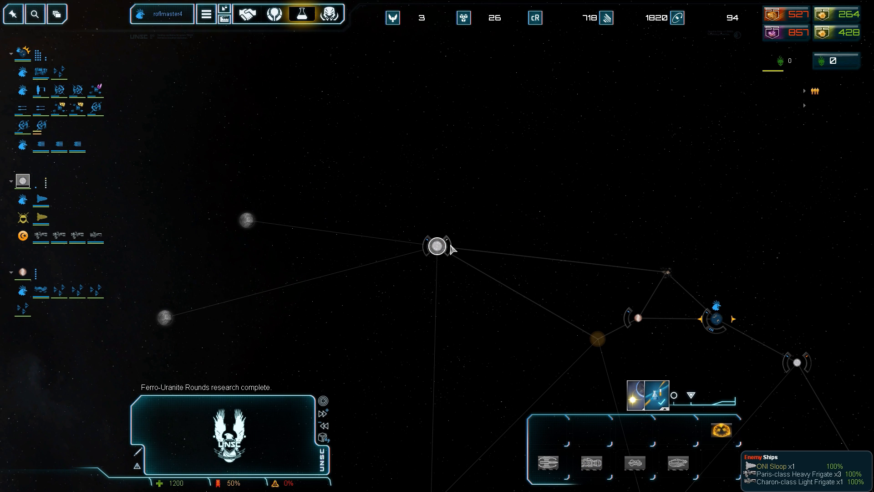
{"action": "scroll", "coordinate": [437, 247], "scroll_direction": "down", "scroll_amount": 1}
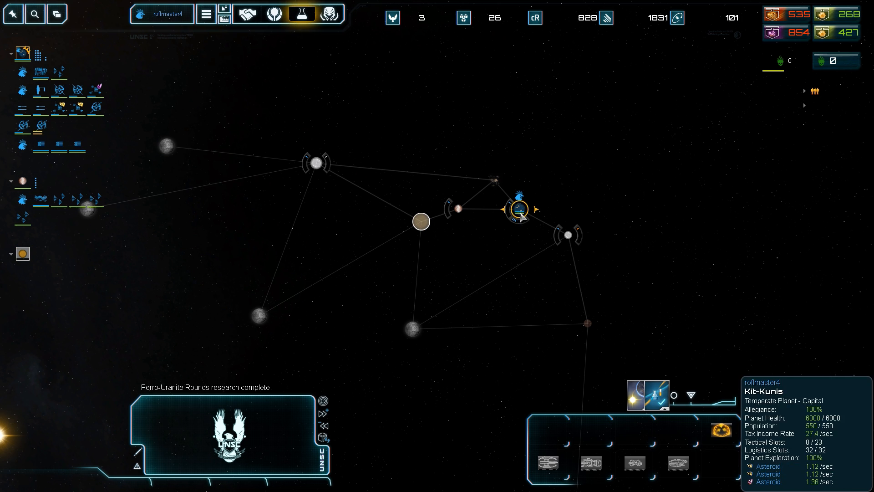
Step: Check the Marathon at Kit-Kunis, then queue frigates from the planet's Frigates build menu
{"action": "left_click", "coordinate": [505, 214]}
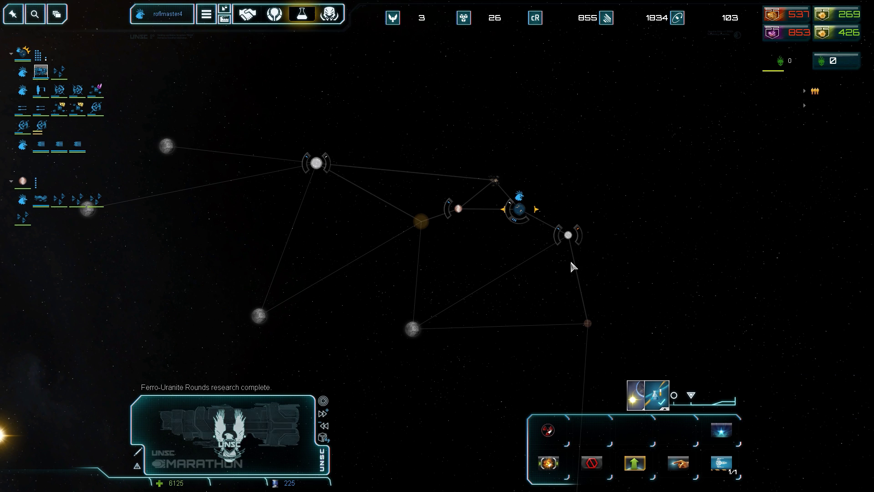
{"action": "left_click", "coordinate": [517, 210]}
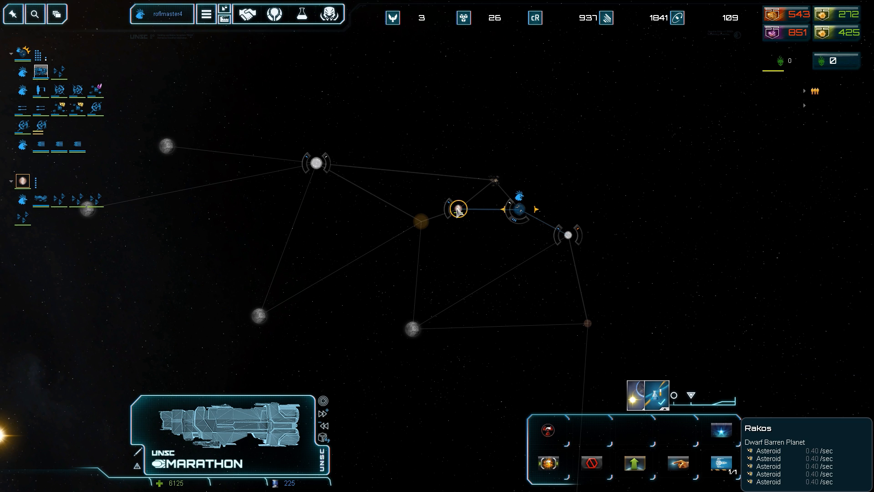
{"action": "left_click", "coordinate": [517, 213]}
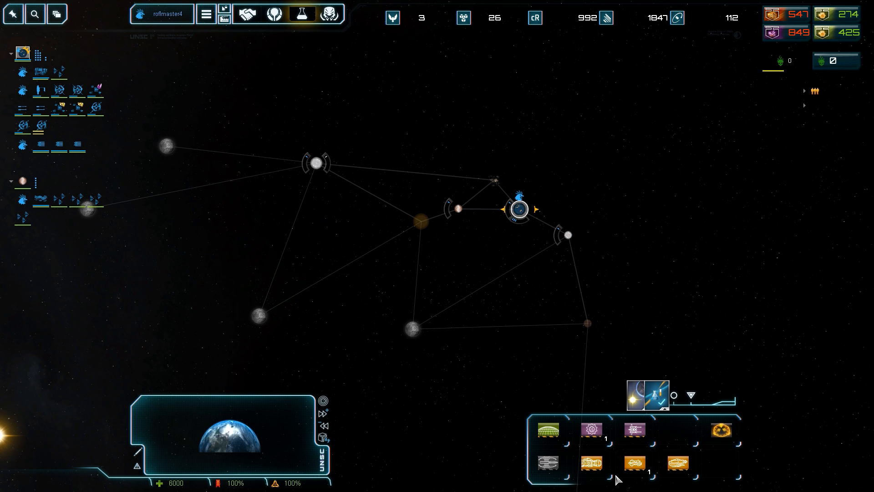
{"action": "left_click", "coordinate": [635, 463]}
{"action": "left_click", "coordinate": [722, 463]}
{"action": "left_click", "coordinate": [635, 464]}
{"action": "left_click", "coordinate": [549, 429]}
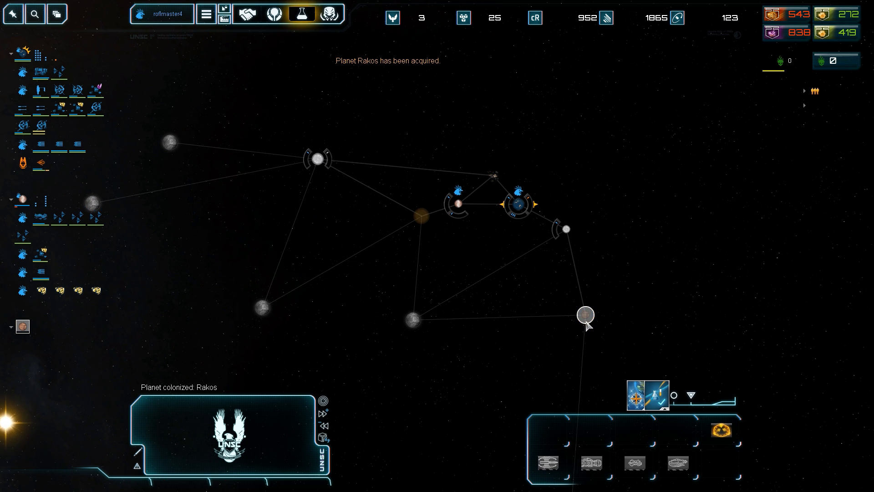
{"action": "scroll", "coordinate": [587, 325], "scroll_direction": "down", "scroll_amount": 2}
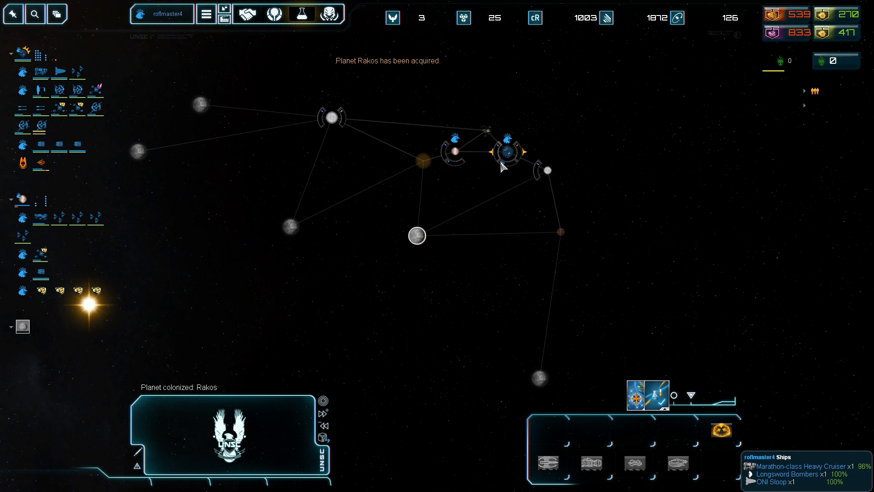
Step: Queue a BXR Titanium Mine from the logistics structures on newly colonized Rakos
{"action": "double_click", "coordinate": [455, 151]}
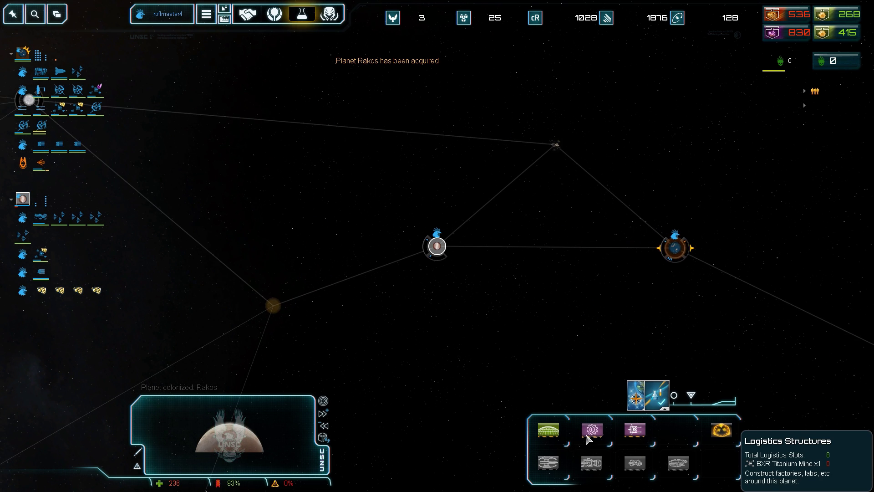
{"action": "left_click", "coordinate": [587, 438]}
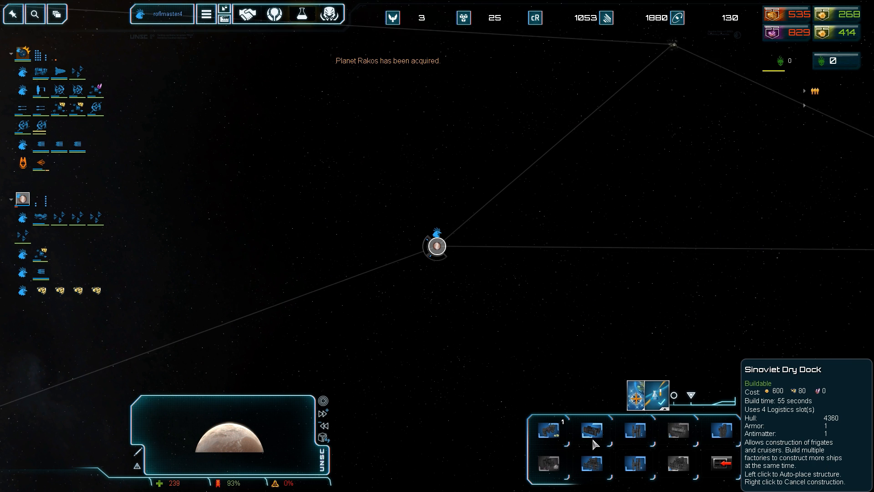
{"action": "left_click", "coordinate": [554, 431]}
{"action": "scroll", "coordinate": [558, 432], "scroll_direction": "up", "scroll_amount": 3}
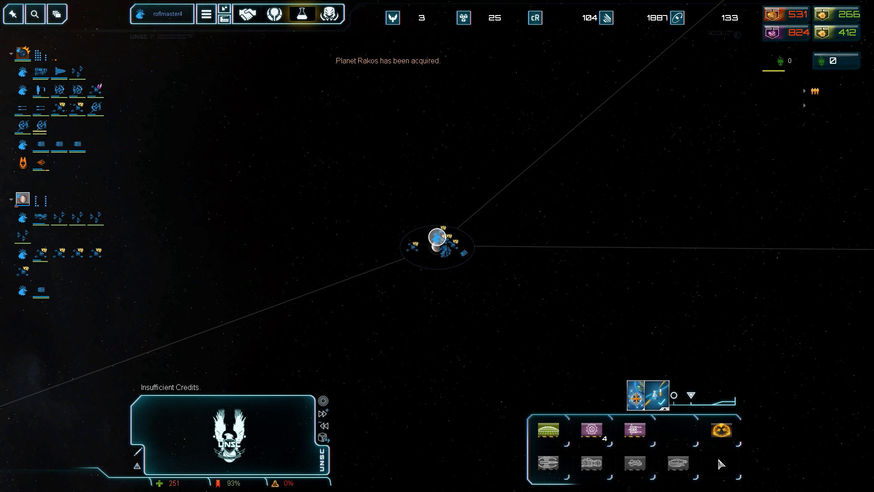
{"action": "left_click", "coordinate": [599, 346]}
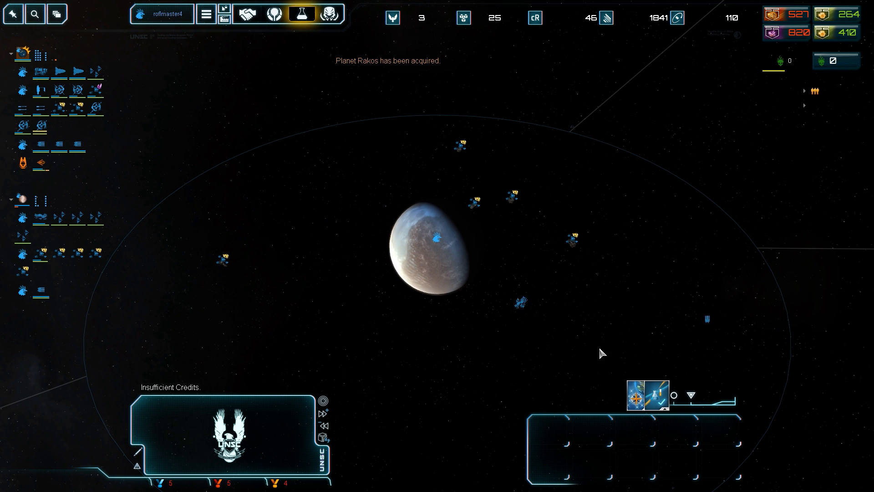
{"action": "scroll", "coordinate": [416, 188], "scroll_direction": "down", "scroll_amount": 5}
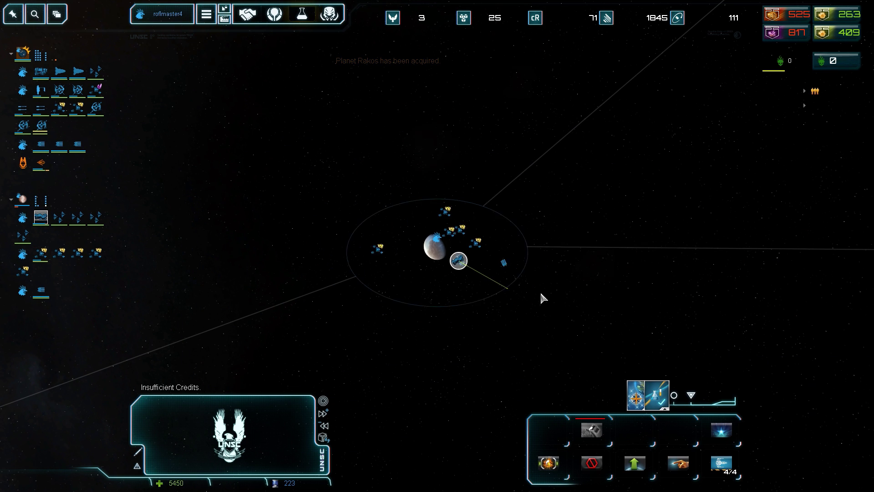
{"action": "scroll", "coordinate": [540, 299], "scroll_direction": "down", "scroll_amount": 5}
{"action": "scroll", "coordinate": [570, 310], "scroll_direction": "down", "scroll_amount": 3}
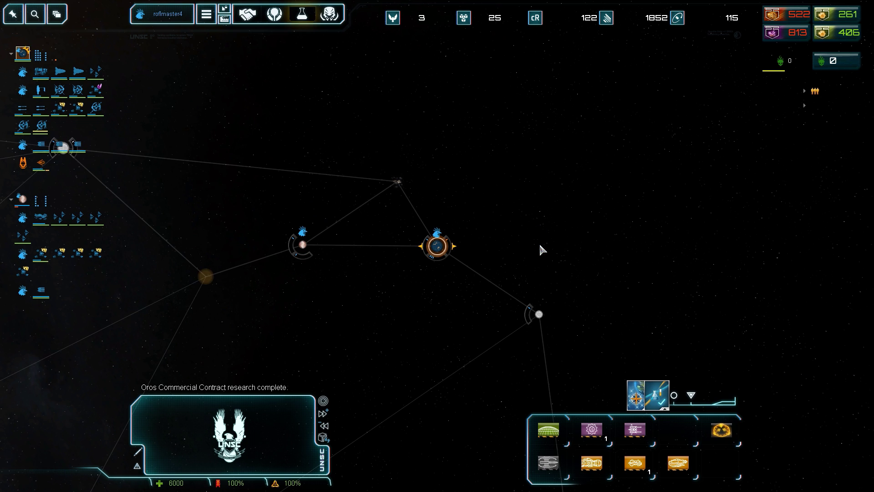
{"action": "scroll", "coordinate": [540, 250], "scroll_direction": "up", "scroll_amount": 3}
{"action": "scroll", "coordinate": [498, 293], "scroll_direction": "up", "scroll_amount": 3}
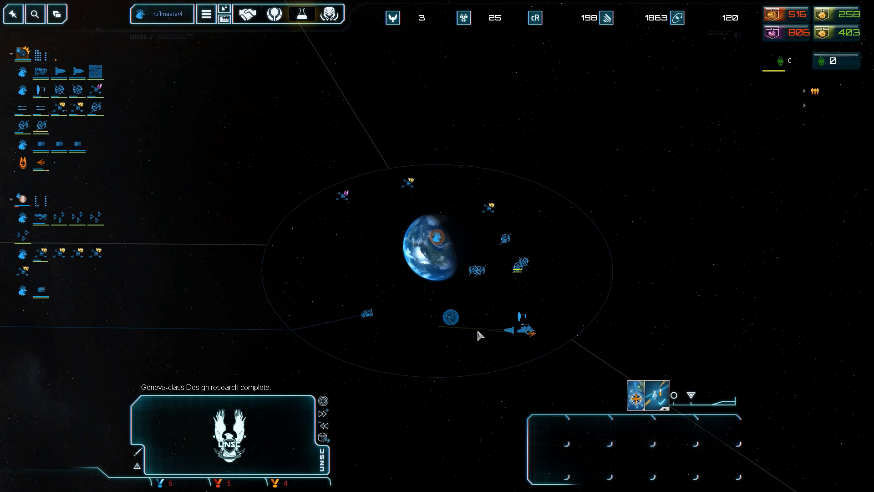
{"action": "left_click", "coordinate": [78, 71]}
{"action": "scroll", "coordinate": [548, 375], "scroll_direction": "down", "scroll_amount": 3}
{"action": "scroll", "coordinate": [550, 377], "scroll_direction": "down", "scroll_amount": 2}
{"action": "scroll", "coordinate": [407, 347], "scroll_direction": "down", "scroll_amount": 2}
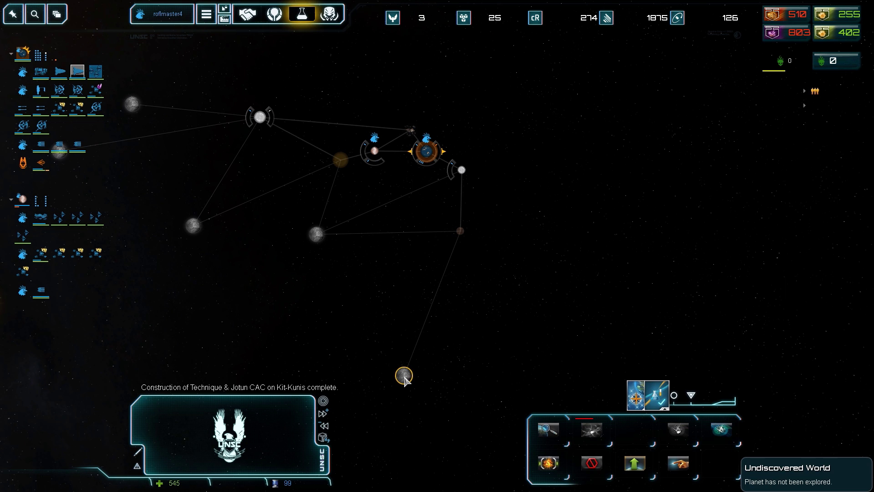
{"action": "scroll", "coordinate": [445, 187], "scroll_direction": "up", "scroll_amount": 2}
{"action": "scroll", "coordinate": [401, 195], "scroll_direction": "up", "scroll_amount": 3}
{"action": "scroll", "coordinate": [417, 199], "scroll_direction": "up", "scroll_amount": 2}
{"action": "left_click", "coordinate": [418, 198]}
{"action": "left_click", "coordinate": [60, 72]}
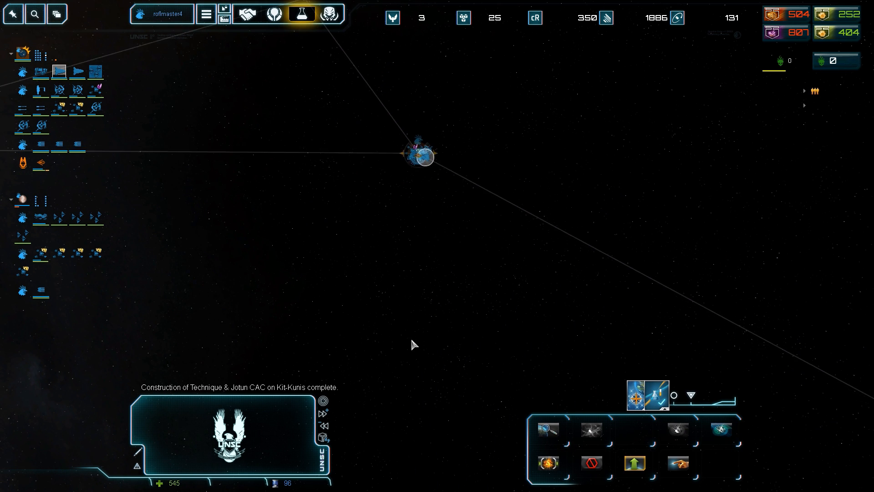
{"action": "scroll", "coordinate": [410, 337], "scroll_direction": "up", "scroll_amount": 3}
{"action": "scroll", "coordinate": [349, 233], "scroll_direction": "up", "scroll_amount": 2}
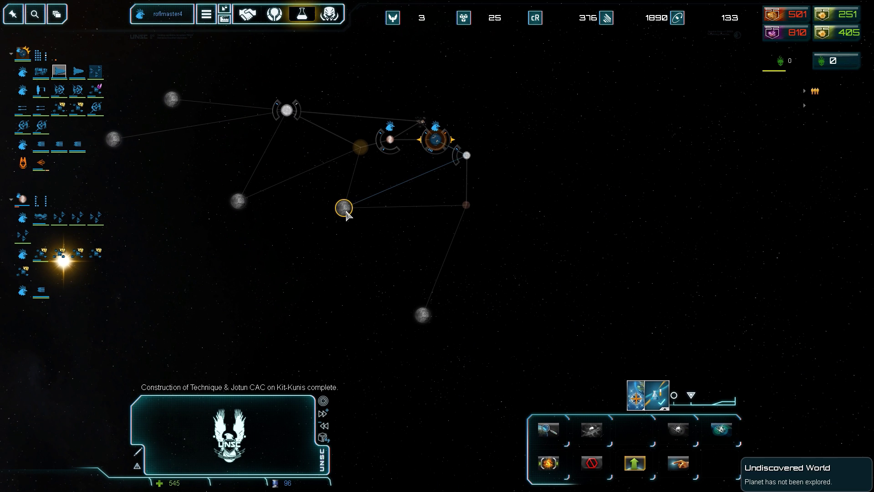
{"action": "scroll", "coordinate": [344, 214], "scroll_direction": "up", "scroll_amount": 2}
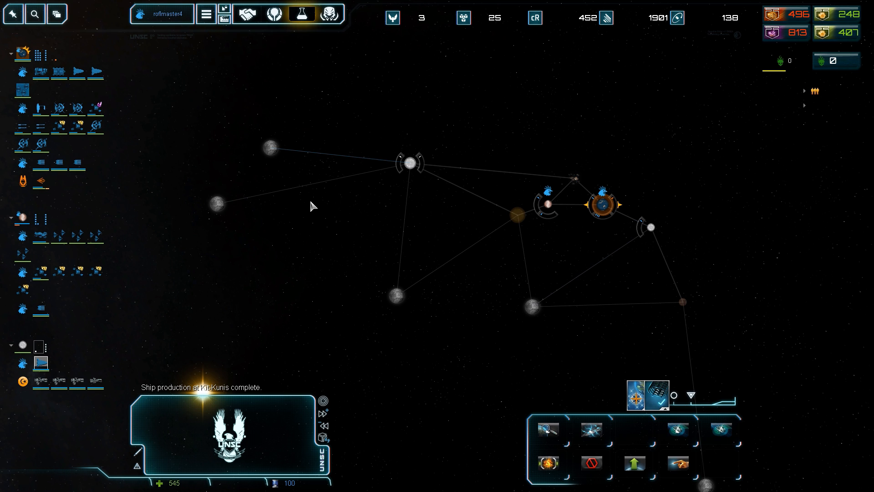
{"action": "left_click", "coordinate": [217, 204]}
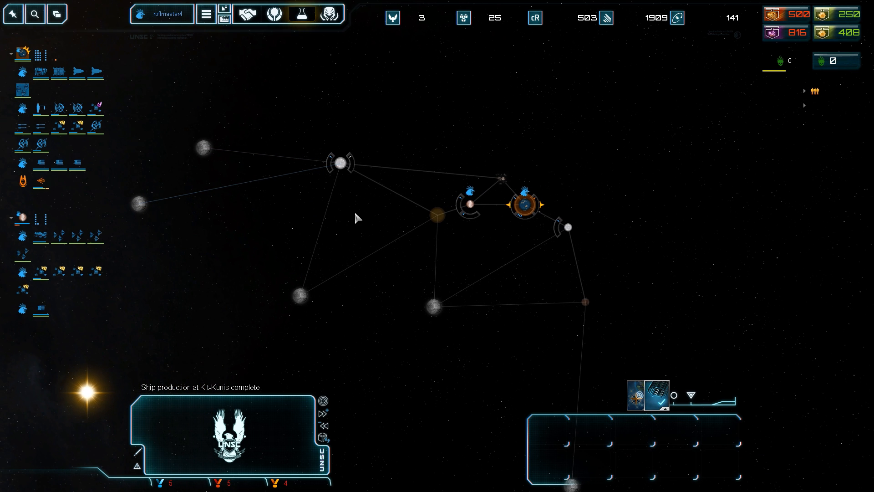
{"action": "left_click", "coordinate": [399, 245]}
{"action": "scroll", "coordinate": [478, 253], "scroll_direction": "up", "scroll_amount": 2}
{"action": "left_click", "coordinate": [531, 237]}
{"action": "scroll", "coordinate": [512, 273], "scroll_direction": "up", "scroll_amount": 5}
{"action": "left_click", "coordinate": [438, 310]}
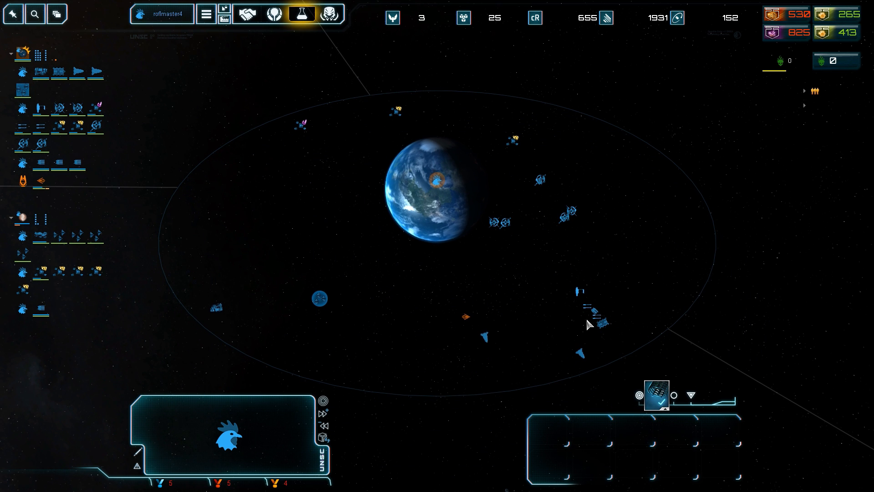
{"action": "left_click", "coordinate": [600, 324]}
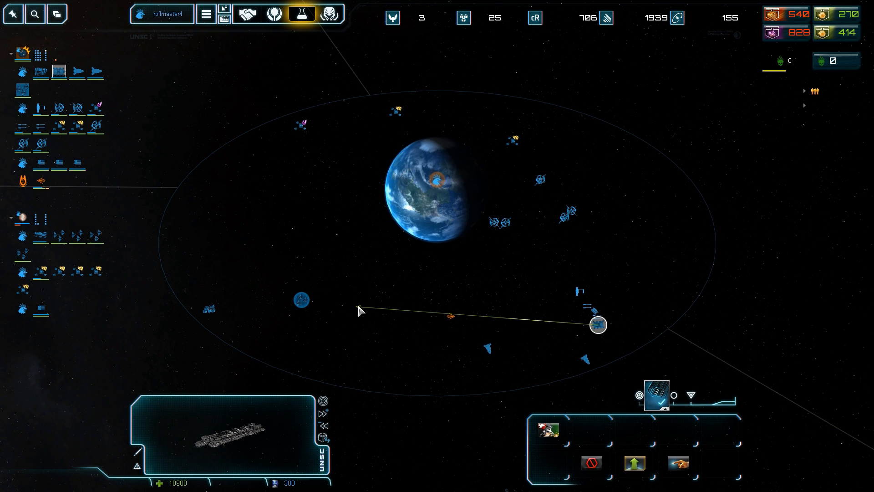
{"action": "key", "text": "c"}
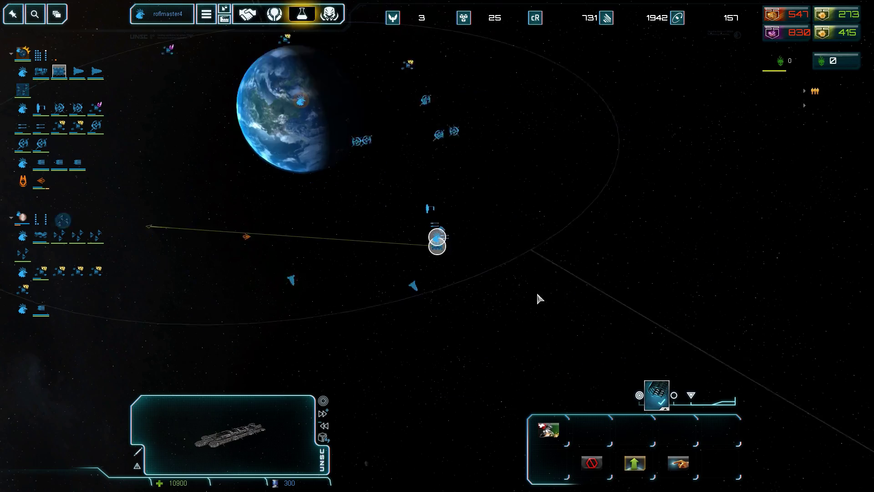
{"action": "scroll", "coordinate": [478, 280], "scroll_direction": "up", "scroll_amount": 5}
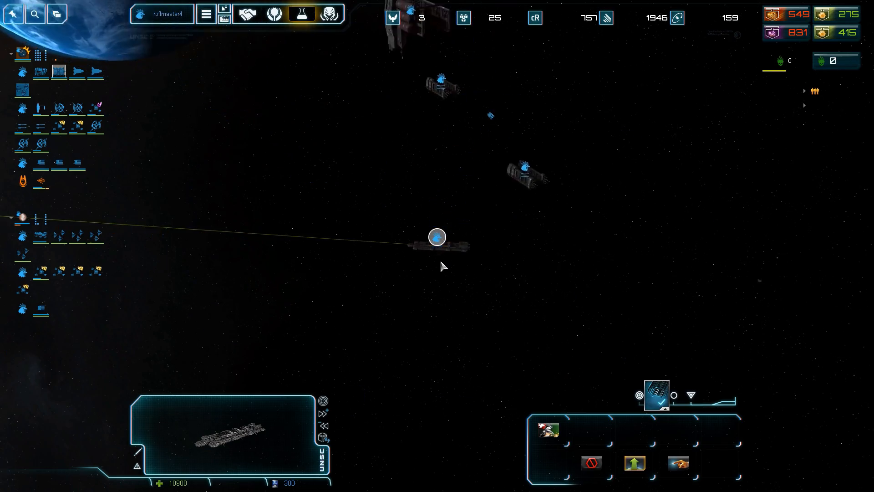
{"action": "scroll", "coordinate": [327, 330], "scroll_direction": "up", "scroll_amount": 5}
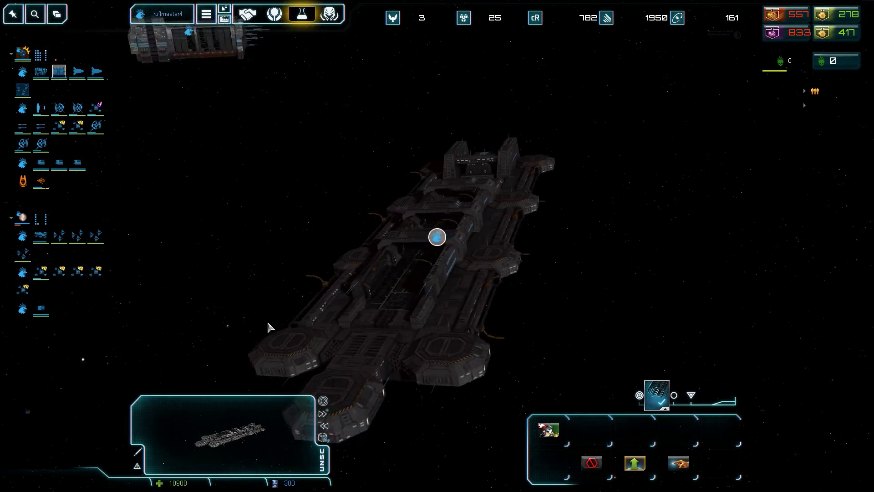
{"action": "scroll", "coordinate": [267, 320], "scroll_direction": "down", "scroll_amount": 3}
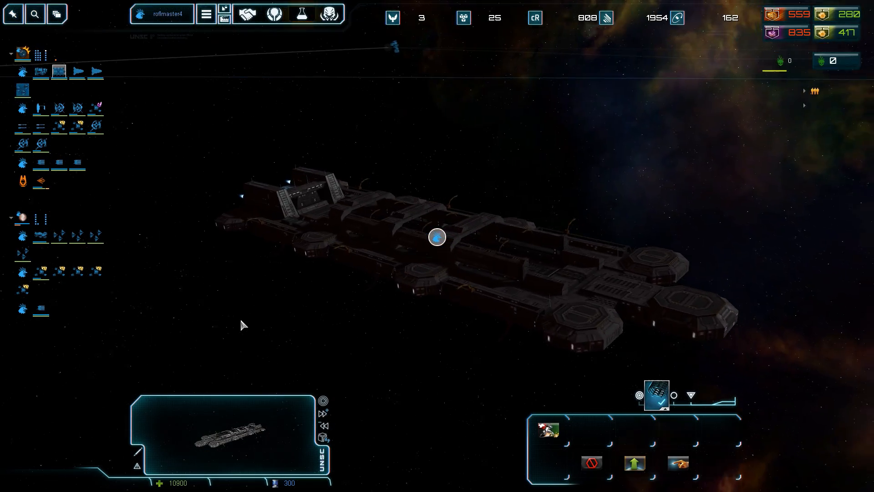
{"action": "scroll", "coordinate": [276, 311], "scroll_direction": "down", "scroll_amount": 5}
{"action": "scroll", "coordinate": [327, 322], "scroll_direction": "down", "scroll_amount": 5}
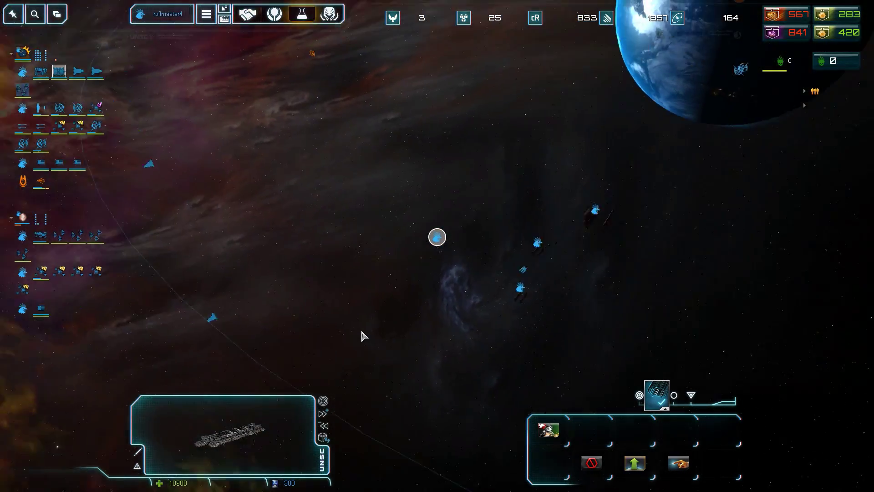
{"action": "scroll", "coordinate": [353, 323], "scroll_direction": "down", "scroll_amount": 5}
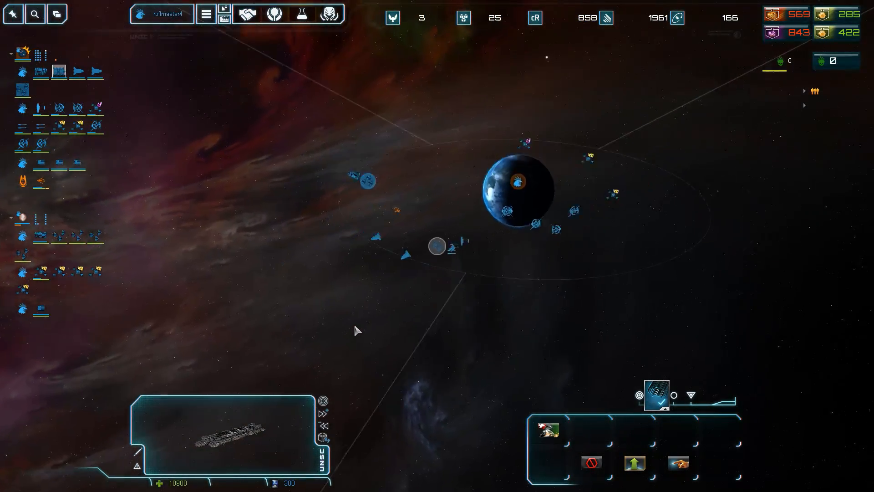
{"action": "scroll", "coordinate": [347, 325], "scroll_direction": "down", "scroll_amount": 3}
{"action": "scroll", "coordinate": [423, 270], "scroll_direction": "up", "scroll_amount": 5}
{"action": "scroll", "coordinate": [423, 270], "scroll_direction": "up", "scroll_amount": 5}
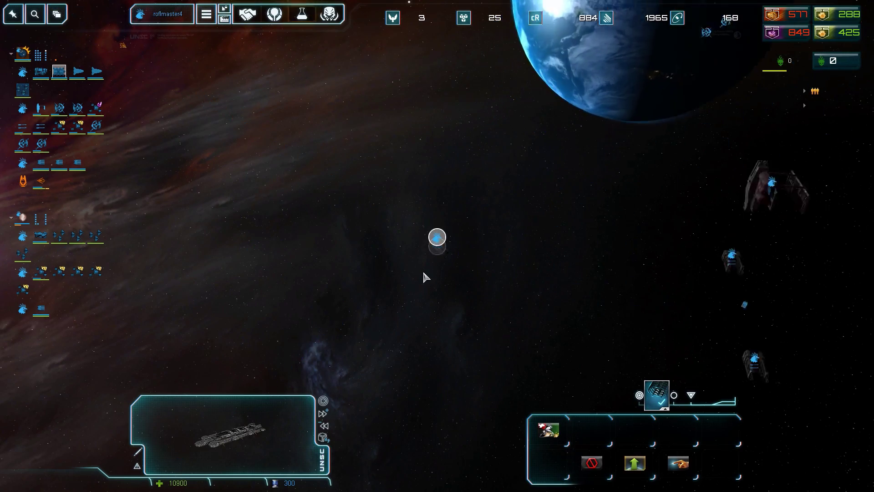
{"action": "scroll", "coordinate": [423, 270], "scroll_direction": "up", "scroll_amount": 5}
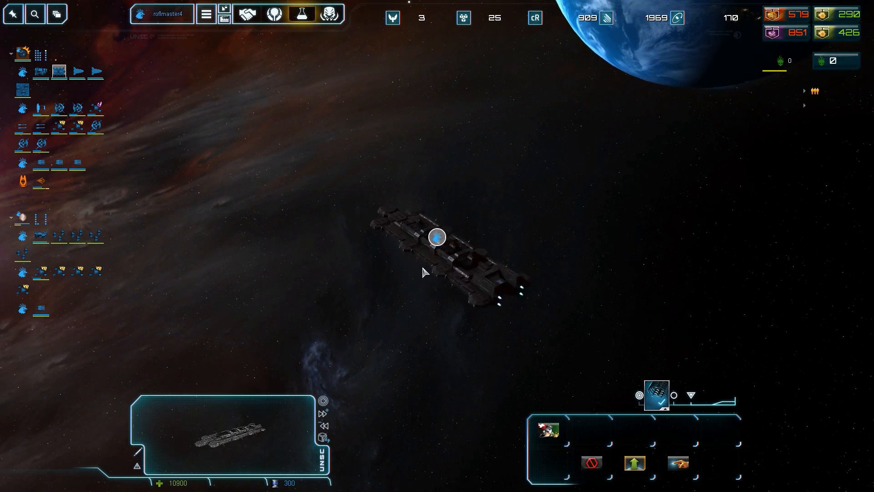
{"action": "scroll", "coordinate": [355, 283], "scroll_direction": "up", "scroll_amount": 3}
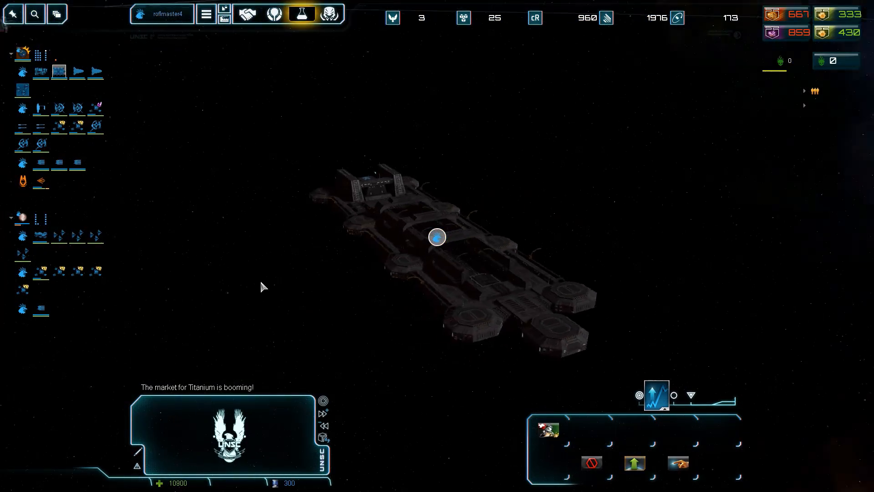
{"action": "scroll", "coordinate": [261, 279], "scroll_direction": "up", "scroll_amount": 3}
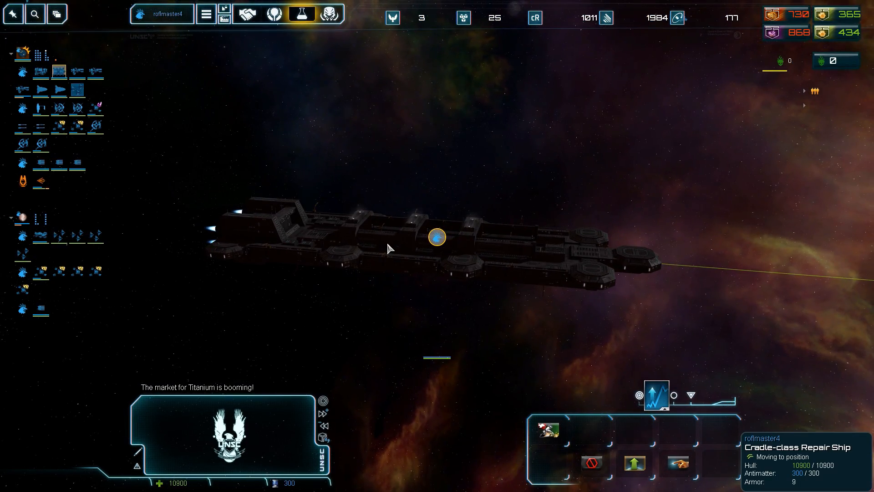
{"action": "scroll", "coordinate": [387, 248], "scroll_direction": "down", "scroll_amount": 5}
{"action": "scroll", "coordinate": [415, 267], "scroll_direction": "down", "scroll_amount": 3}
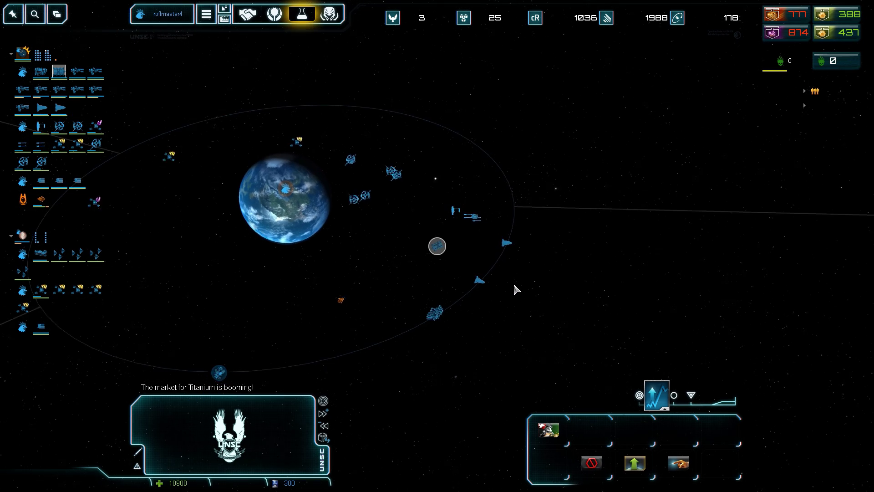
Step: Place a Technique & Jotun CAC research structure in the orbit grid of Kit-Kunis
{"action": "left_click", "coordinate": [338, 160]}
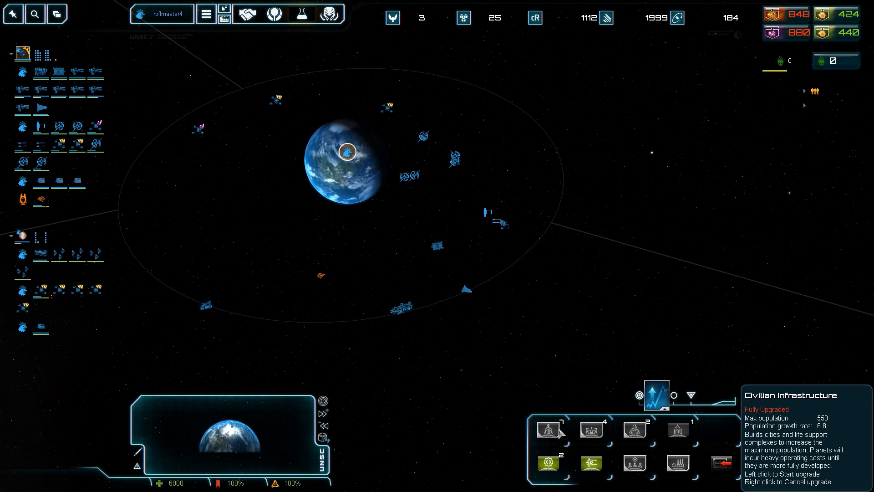
{"action": "left_click", "coordinate": [722, 429]}
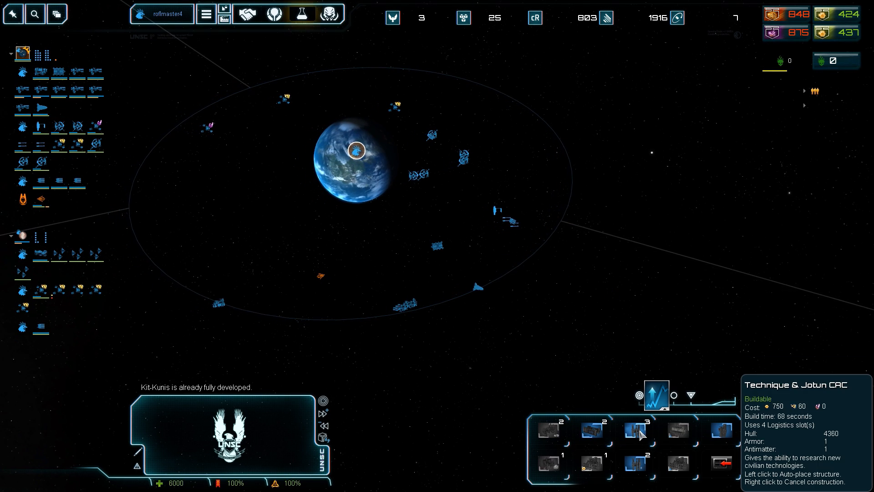
{"action": "left_click", "coordinate": [592, 463]}
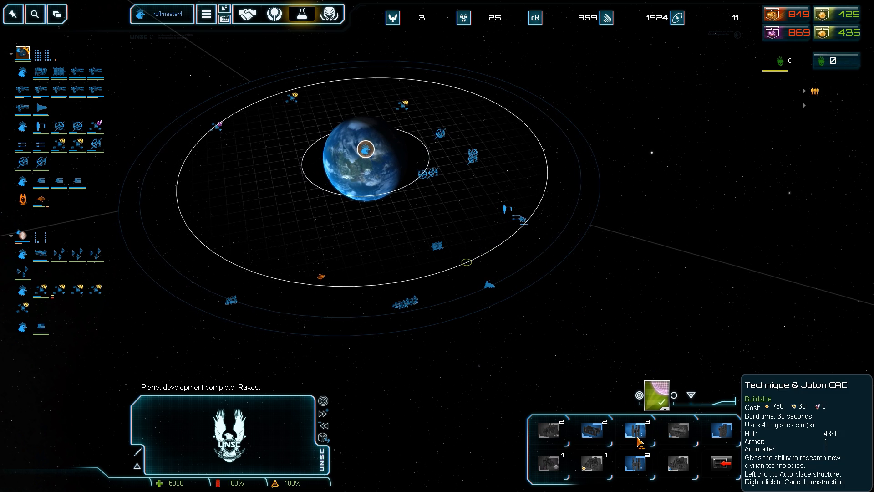
{"action": "left_click", "coordinate": [480, 207]}
{"action": "scroll", "coordinate": [608, 358], "scroll_direction": "down", "scroll_amount": 5}
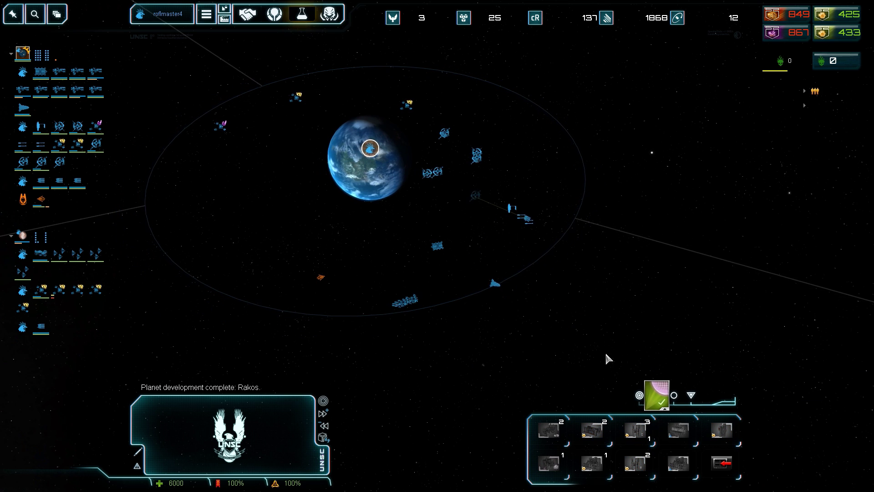
Step: Browse Diplomacy and Private Sector trees and begin BXR Deuterium Focus research
{"action": "left_click", "coordinate": [302, 14]}
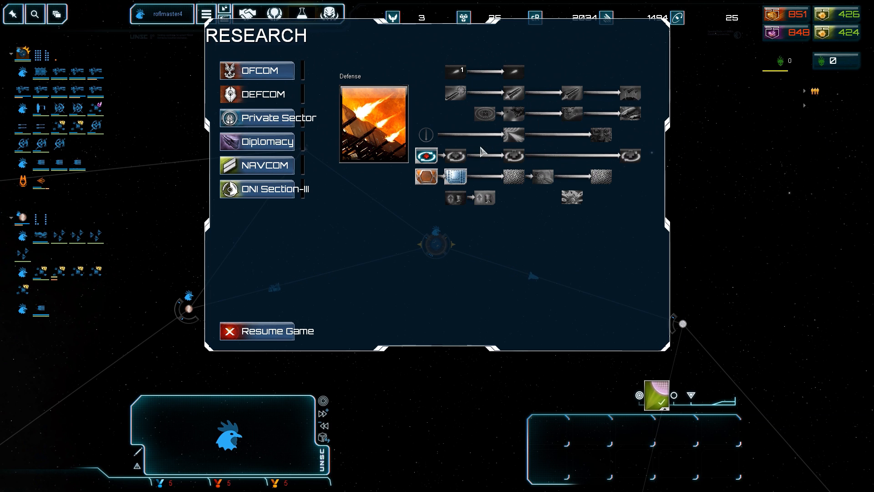
{"action": "left_click", "coordinate": [269, 142]}
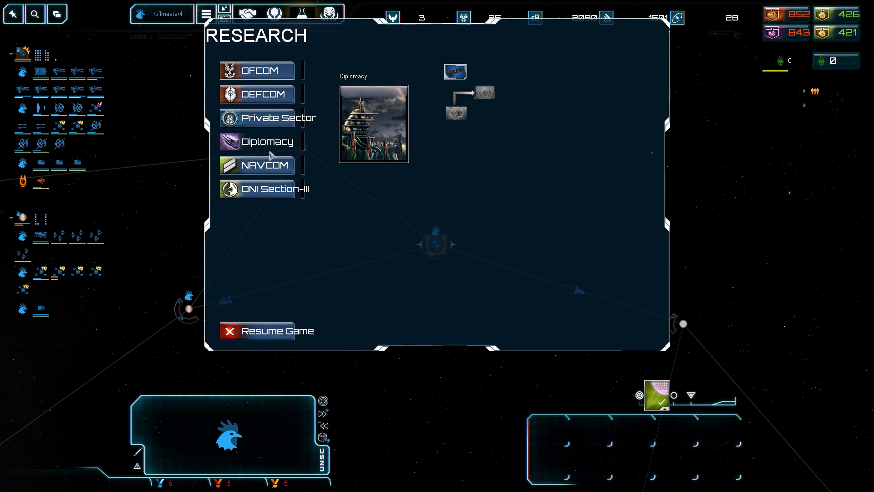
{"action": "left_click", "coordinate": [266, 118]}
{"action": "left_click", "coordinate": [494, 144]}
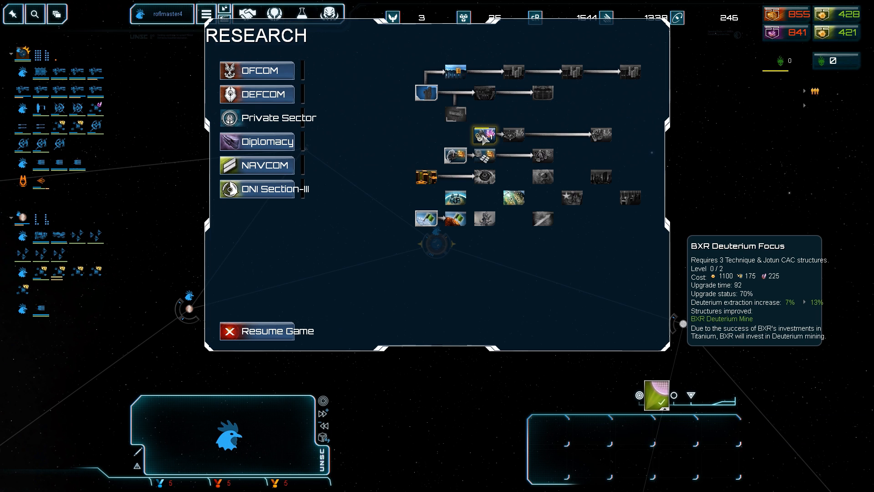
{"action": "left_click", "coordinate": [485, 134]}
Step: Resume play, select Kit-Kunis and queue a new ONI Sloop frigate for construction
{"action": "left_click", "coordinate": [299, 330]}
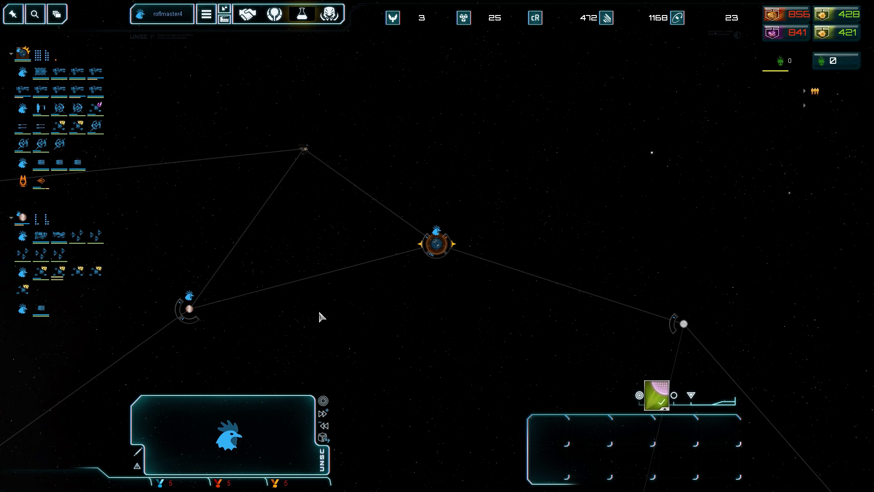
{"action": "double_click", "coordinate": [191, 305]}
{"action": "scroll", "coordinate": [450, 251], "scroll_direction": "up", "scroll_amount": 3}
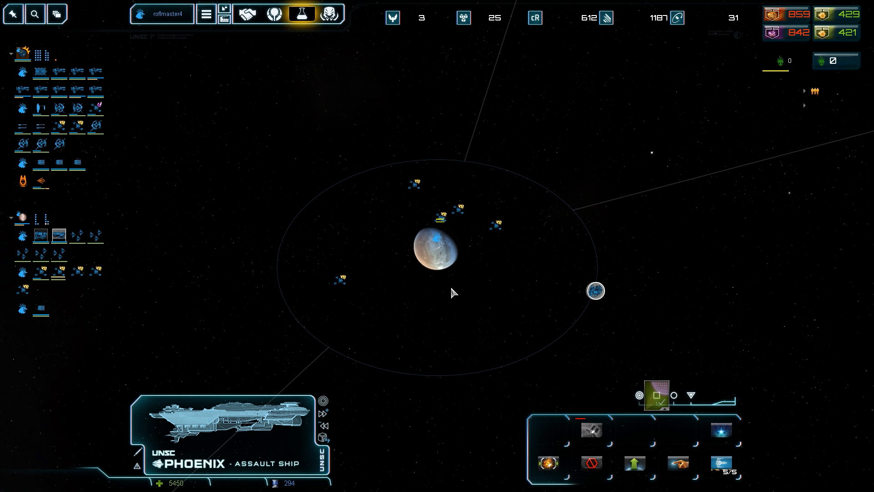
{"action": "scroll", "coordinate": [450, 292], "scroll_direction": "down", "scroll_amount": 3}
{"action": "scroll", "coordinate": [409, 308], "scroll_direction": "down", "scroll_amount": 5}
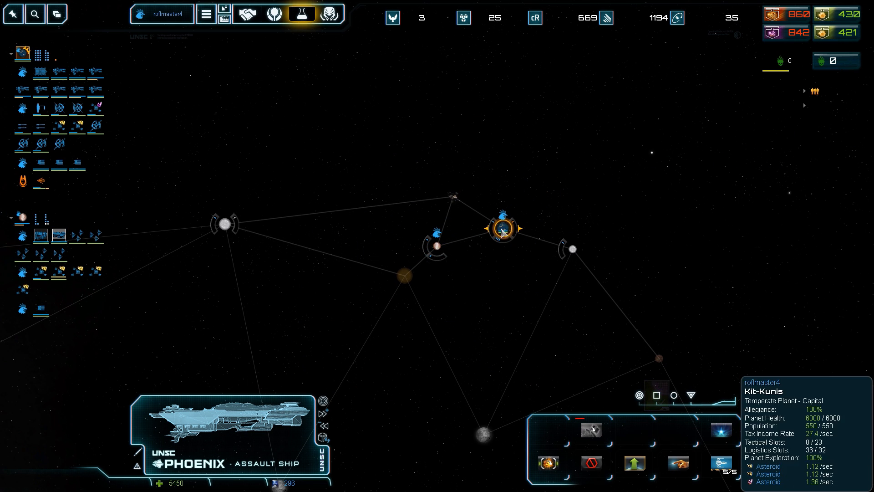
{"action": "left_click", "coordinate": [502, 231]}
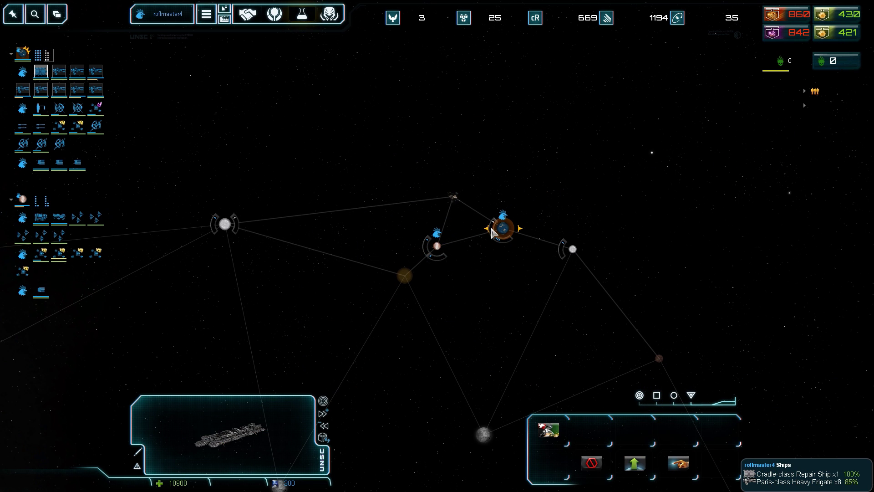
{"action": "left_click", "coordinate": [517, 236]}
{"action": "scroll", "coordinate": [517, 235], "scroll_direction": "up", "scroll_amount": 2}
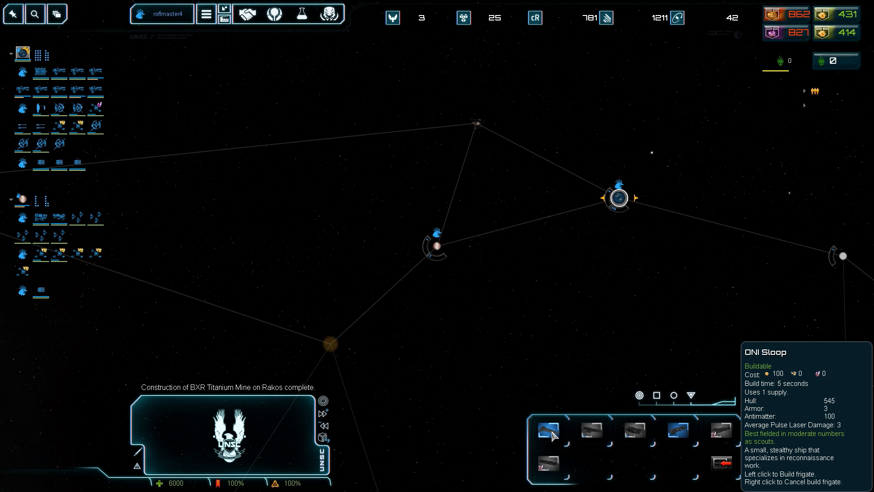
{"action": "left_click", "coordinate": [717, 434]}
{"action": "scroll", "coordinate": [634, 146], "scroll_direction": "up", "scroll_amount": 2}
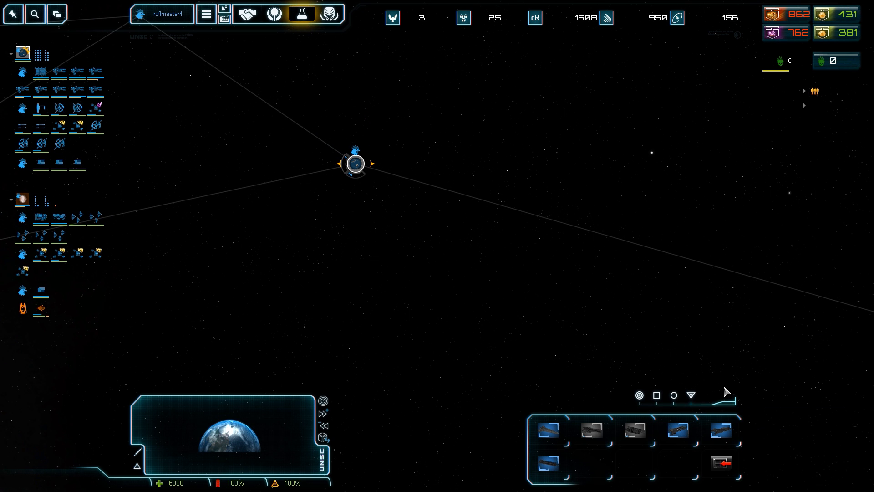
{"action": "left_click", "coordinate": [721, 463]}
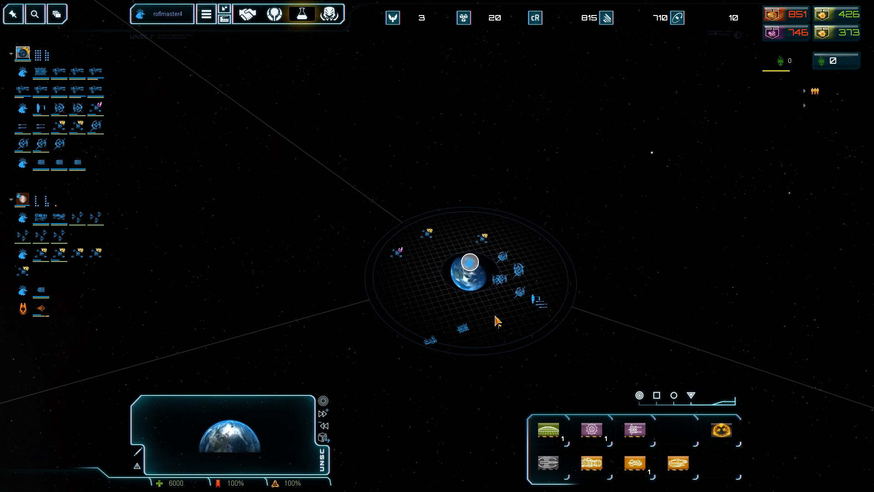
{"action": "scroll", "coordinate": [501, 372], "scroll_direction": "down", "scroll_amount": 5}
{"action": "scroll", "coordinate": [527, 307], "scroll_direction": "down", "scroll_amount": 3}
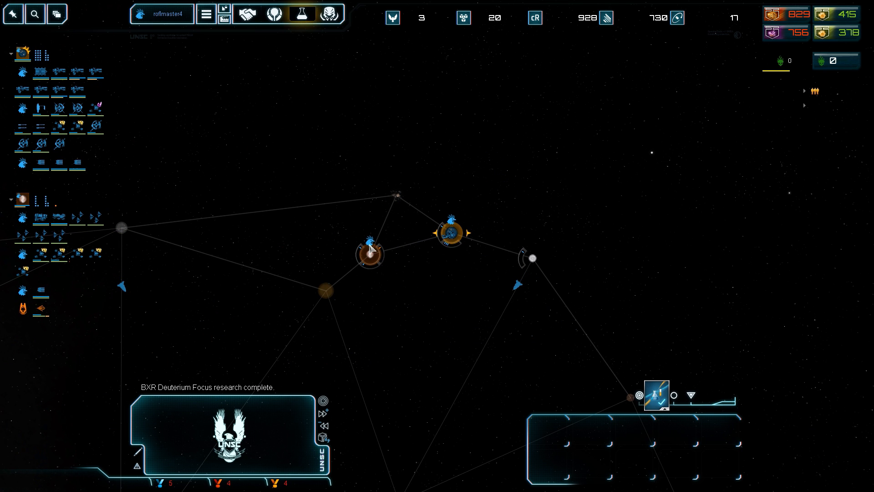
{"action": "scroll", "coordinate": [512, 265], "scroll_direction": "down", "scroll_amount": 2}
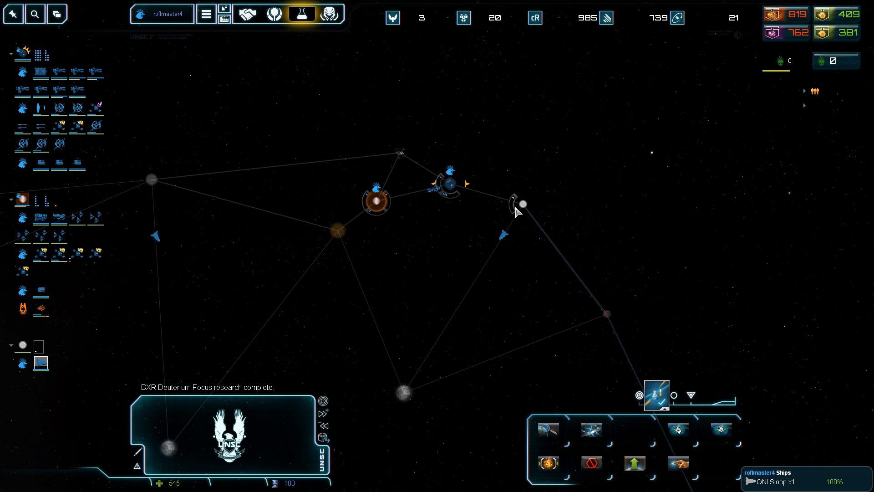
{"action": "scroll", "coordinate": [594, 279], "scroll_direction": "down", "scroll_amount": 2}
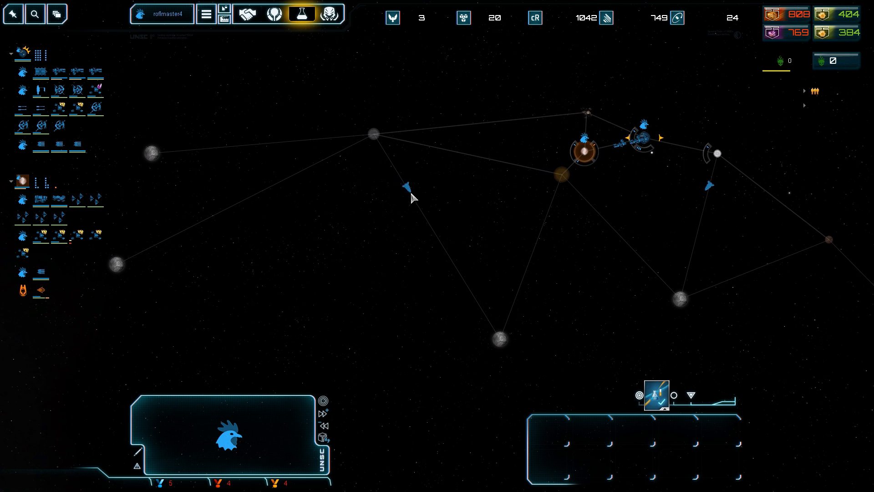
Step: Select the fleet orbiting the orange planet and order it toward Kressida
{"action": "left_click", "coordinate": [406, 189]}
{"action": "left_click_drag", "start_coordinate": [392, 312], "coordinate": [418, 334]}
{"action": "scroll", "coordinate": [437, 339], "scroll_direction": "down", "scroll_amount": 2}
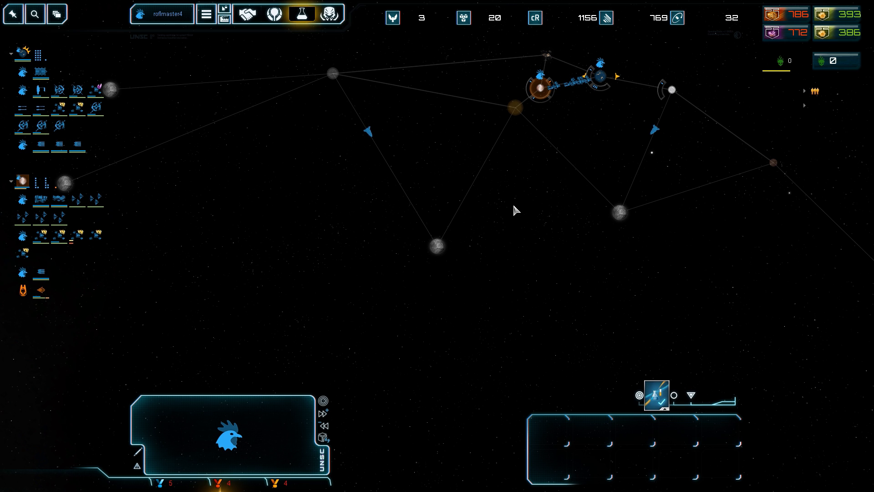
{"action": "left_click", "coordinate": [619, 212]}
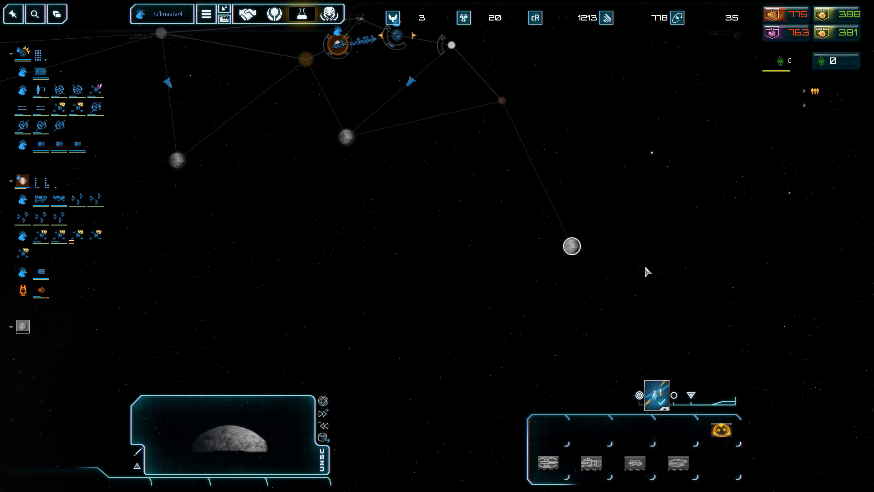
{"action": "left_click_drag", "start_coordinate": [728, 264], "coordinate": [351, 26]}
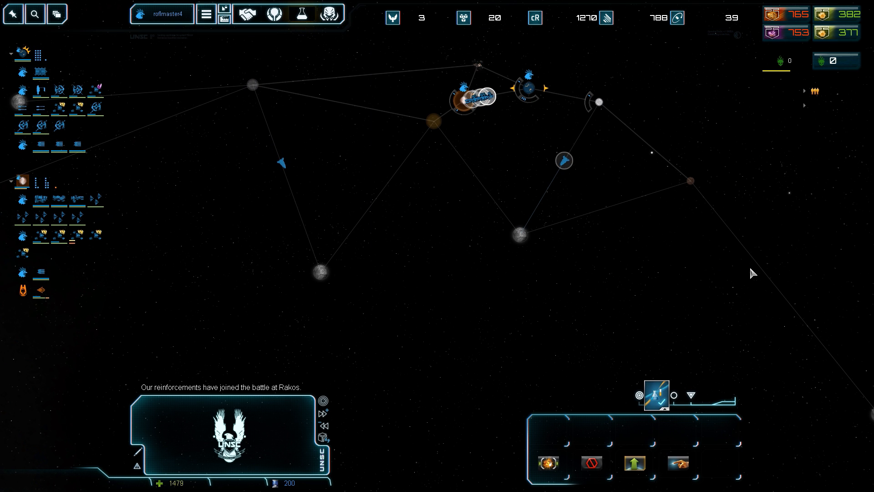
{"action": "double_click", "coordinate": [400, 139]}
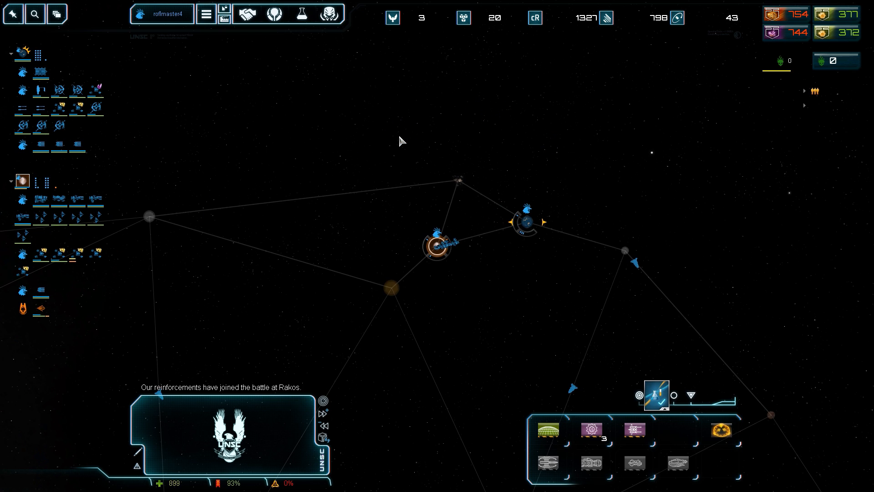
{"action": "left_click_drag", "start_coordinate": [316, 166], "coordinate": [570, 313]}
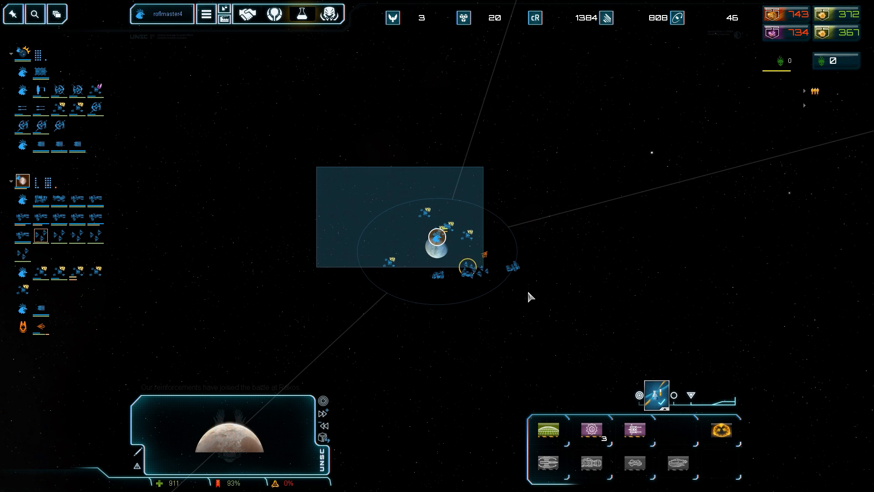
{"action": "scroll", "coordinate": [615, 324], "scroll_direction": "down", "scroll_amount": 5}
{"action": "scroll", "coordinate": [601, 307], "scroll_direction": "down", "scroll_amount": 5}
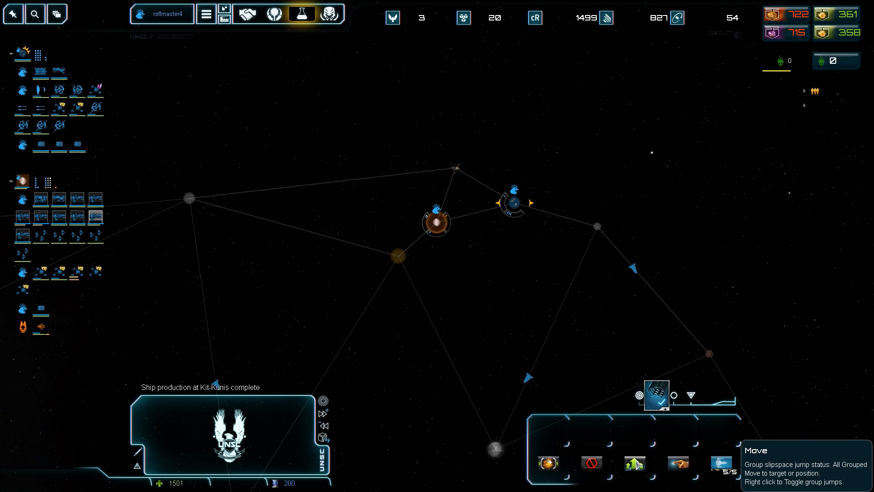
{"action": "right_click", "coordinate": [402, 254]}
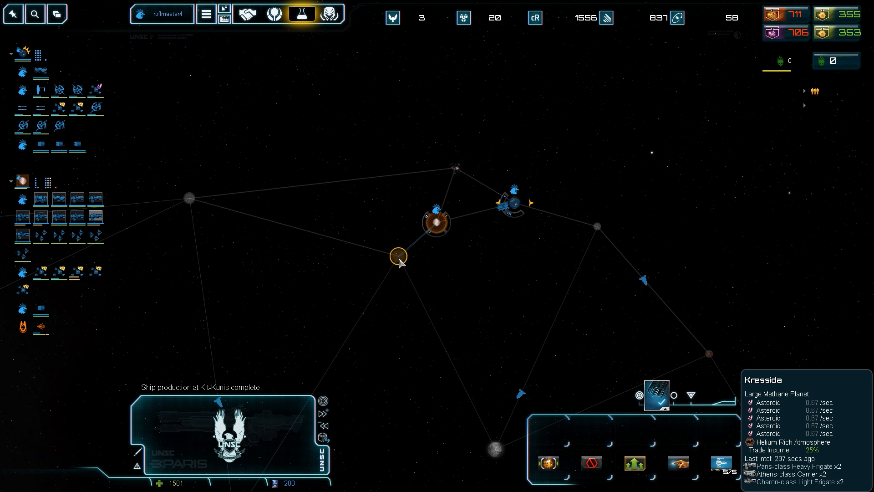
{"action": "scroll", "coordinate": [437, 282], "scroll_direction": "down", "scroll_amount": 3}
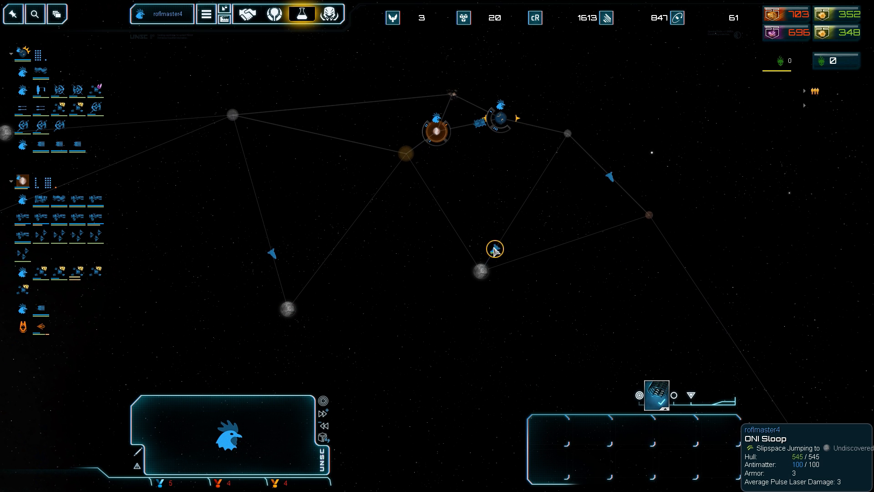
Step: Check the scouting sloop, inspect newly discovered Sthenelos, then bring up Research
{"action": "left_click", "coordinate": [495, 248]}
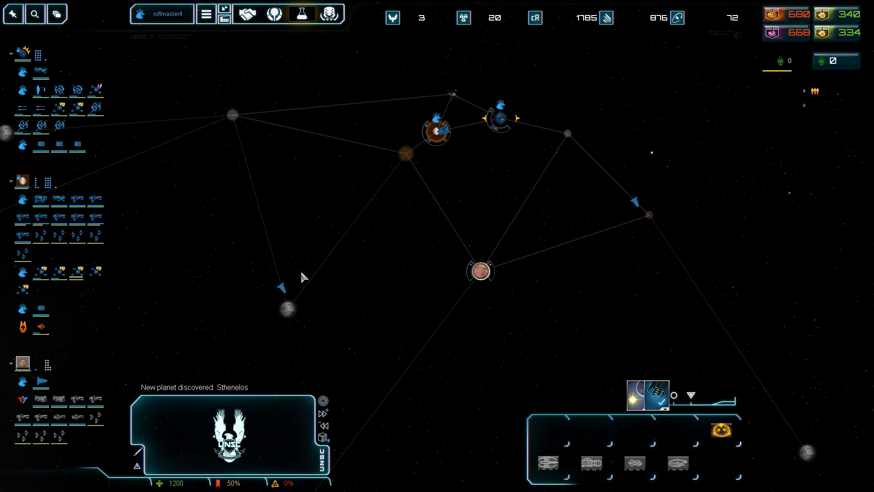
{"action": "mouse_move", "coordinate": [481, 270]}
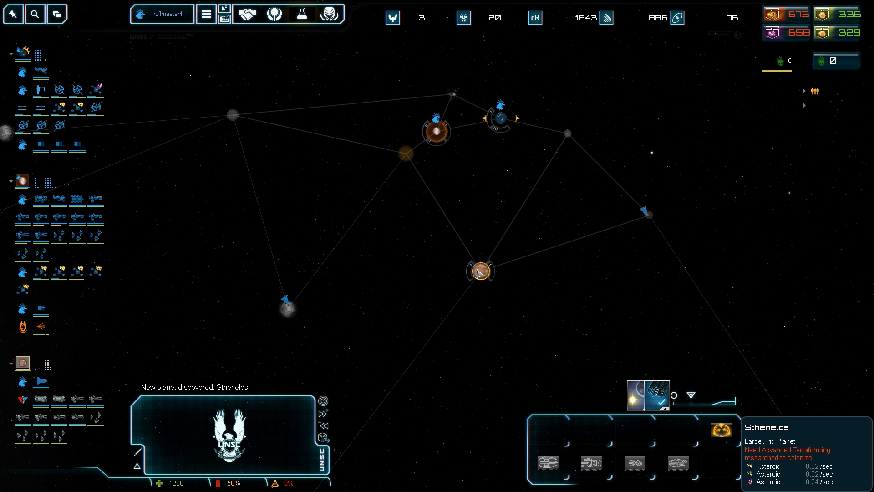
{"action": "double_click", "coordinate": [481, 271]}
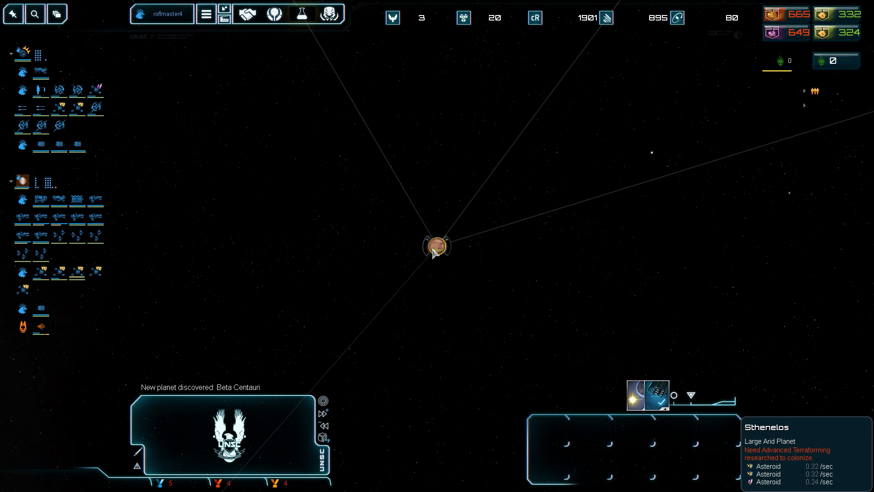
{"action": "scroll", "coordinate": [433, 254], "scroll_direction": "down", "scroll_amount": 5}
{"action": "scroll", "coordinate": [435, 256], "scroll_direction": "down", "scroll_amount": 5}
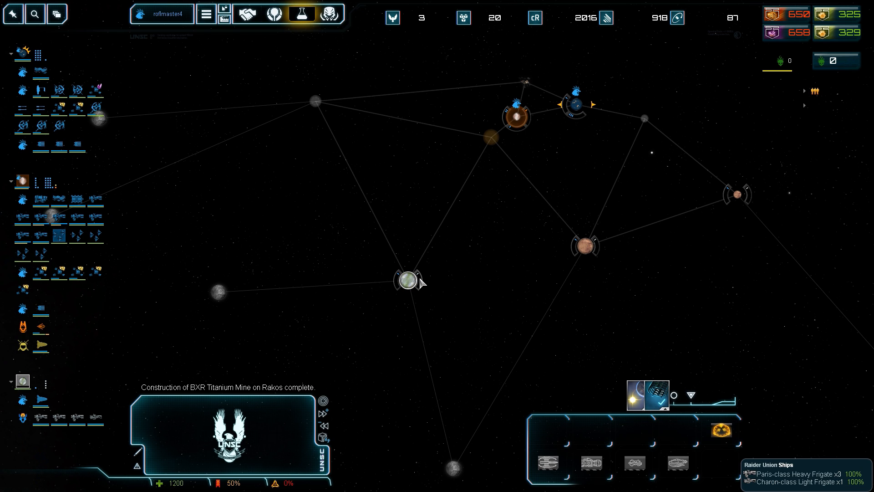
{"action": "key", "text": "Right"}
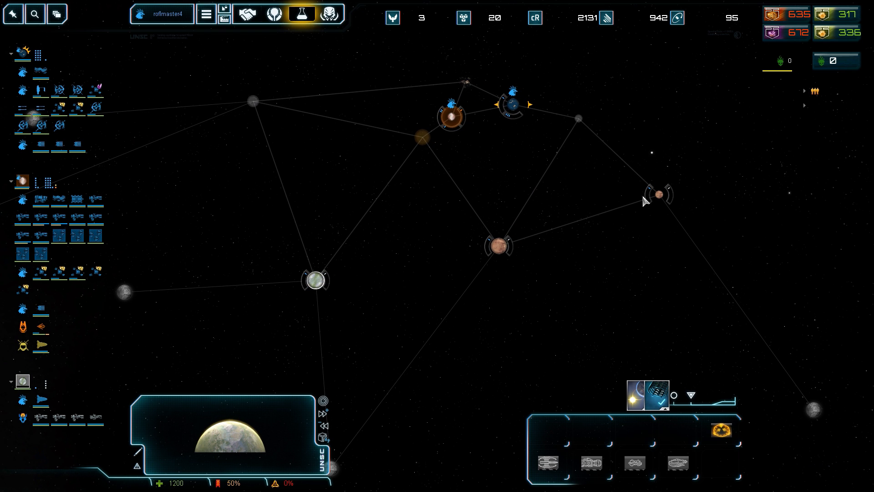
{"action": "left_click", "coordinate": [301, 14]}
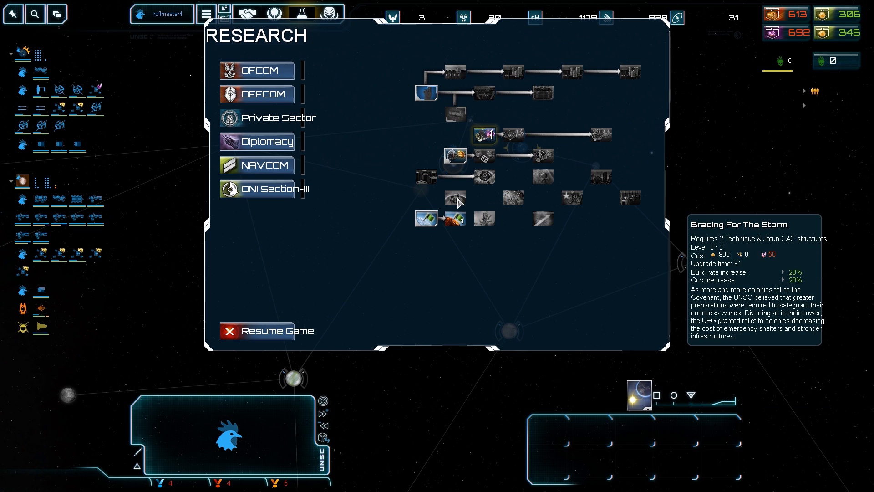
Step: Review the OFCOM and DEFCOM research trees and return to the map
{"action": "left_click", "coordinate": [275, 77]}
{"action": "left_click", "coordinate": [261, 92]}
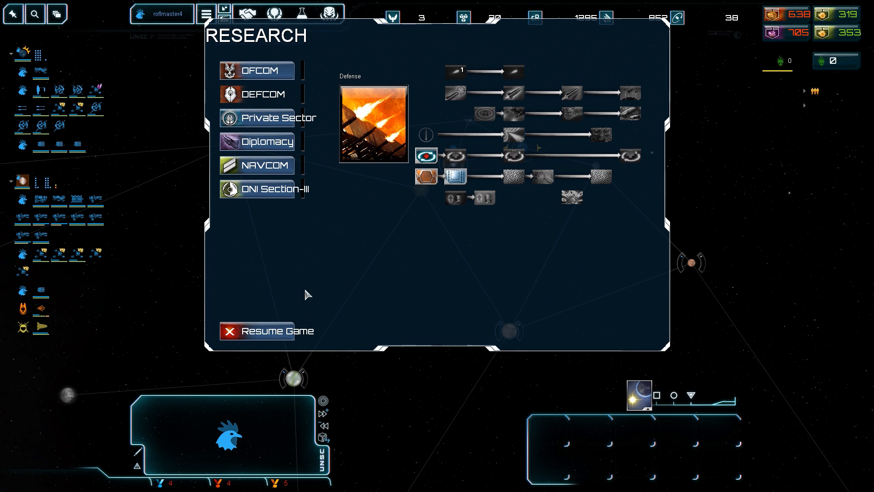
{"action": "left_click", "coordinate": [263, 330]}
Step: Check the Marathon fleet and Phoenix colony ship, then zoom on the enemy heavy corvette near Lukion
{"action": "left_click", "coordinate": [453, 163]}
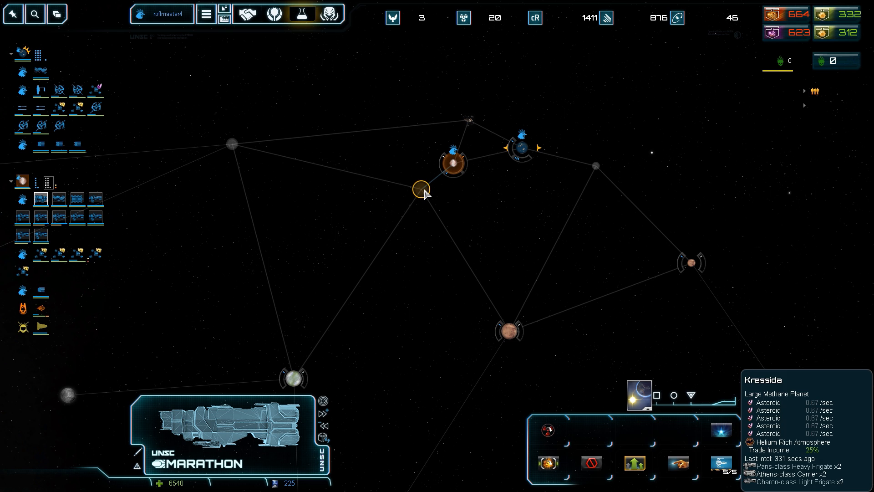
{"action": "left_click", "coordinate": [474, 195]}
{"action": "key", "text": "Right"}
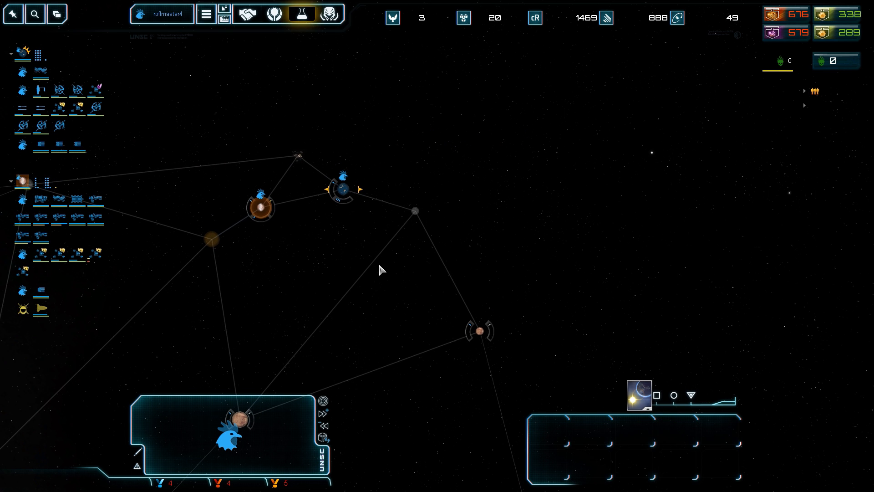
{"action": "left_click", "coordinate": [337, 193]}
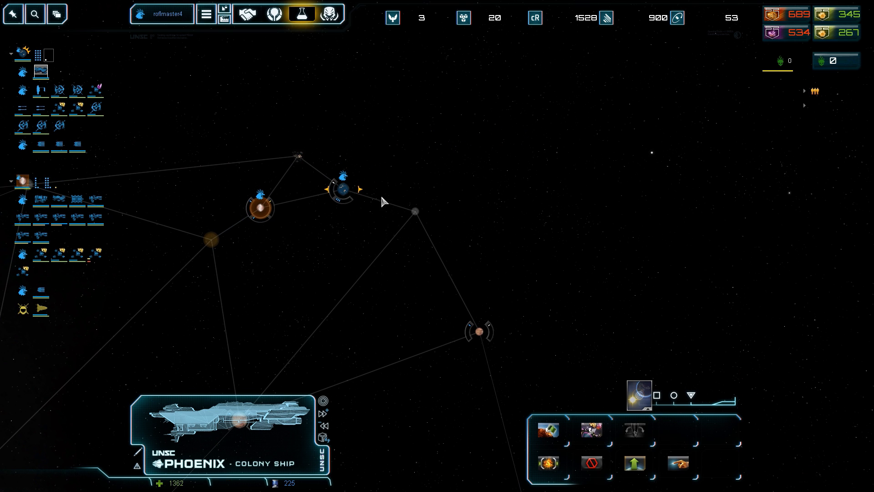
{"action": "left_click", "coordinate": [416, 214]}
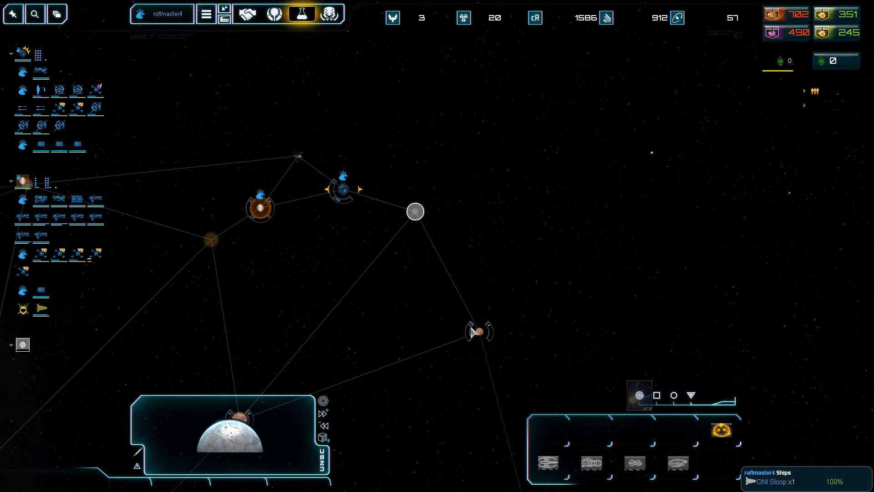
{"action": "double_click", "coordinate": [481, 335]}
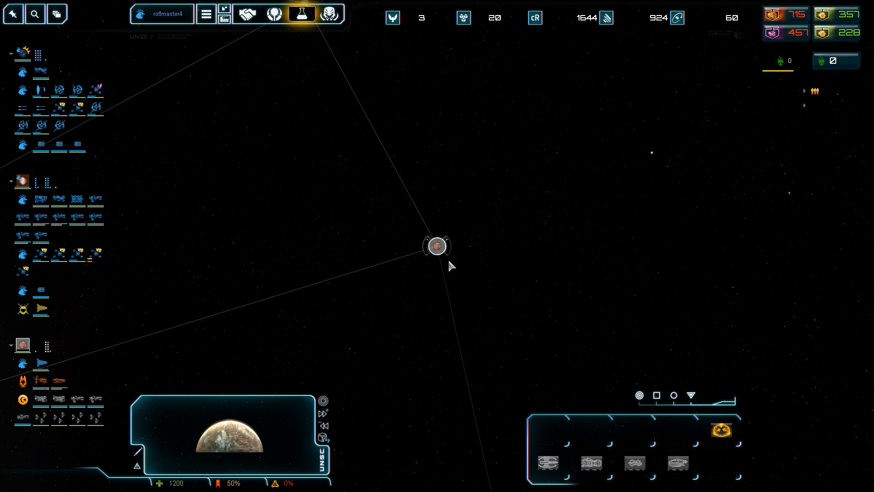
{"action": "double_click", "coordinate": [625, 328]}
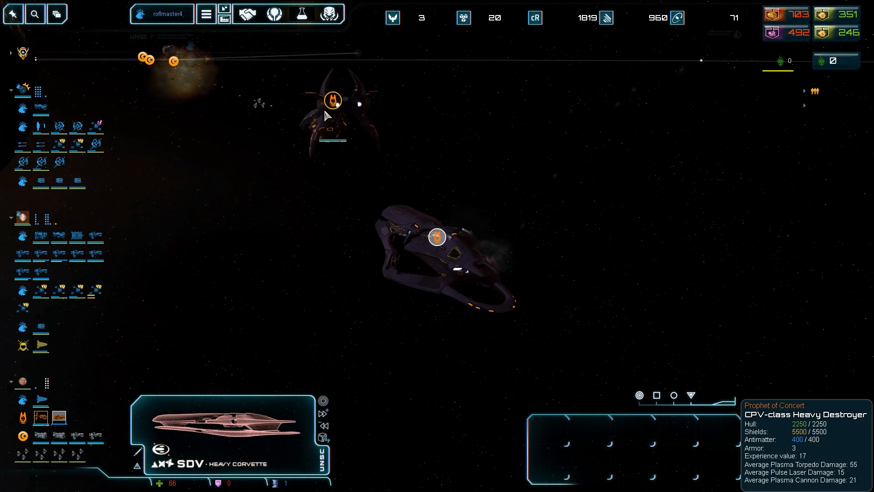
Step: Deselect the enemy corvette and select the nearby colonized home planet
{"action": "left_click", "coordinate": [312, 178]}
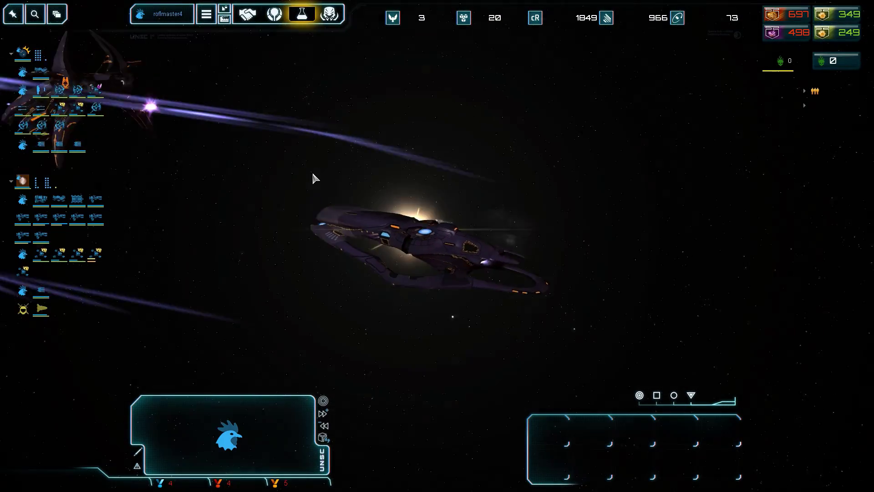
{"action": "scroll", "coordinate": [313, 179], "scroll_direction": "down", "scroll_amount": 5}
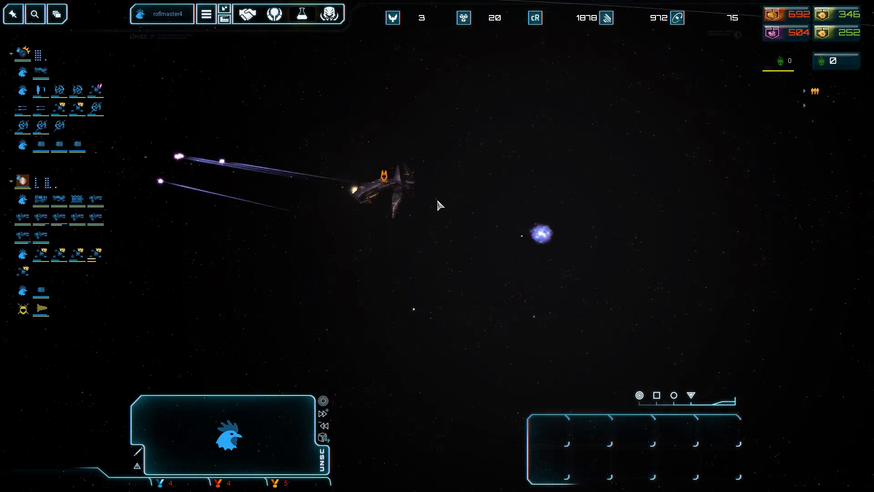
{"action": "scroll", "coordinate": [437, 203], "scroll_direction": "down", "scroll_amount": 5}
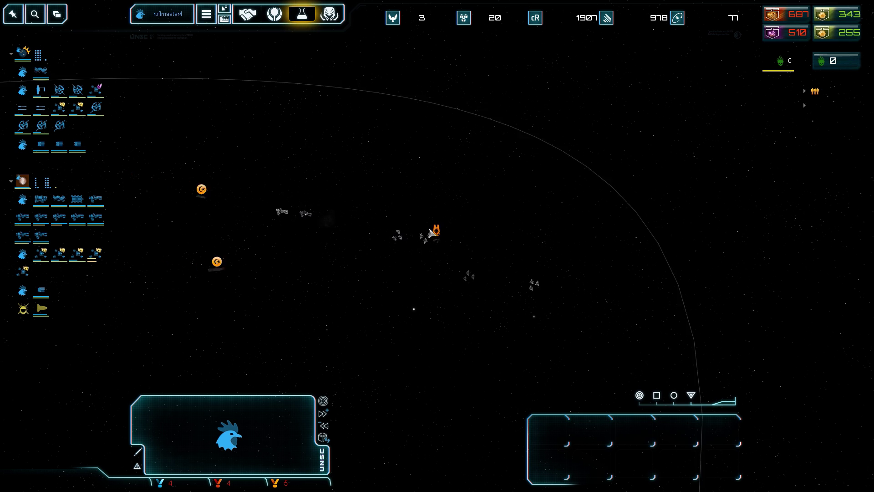
{"action": "scroll", "coordinate": [430, 233], "scroll_direction": "down", "scroll_amount": 3}
{"action": "scroll", "coordinate": [406, 247], "scroll_direction": "up", "scroll_amount": 3}
{"action": "scroll", "coordinate": [438, 235], "scroll_direction": "up", "scroll_amount": 3}
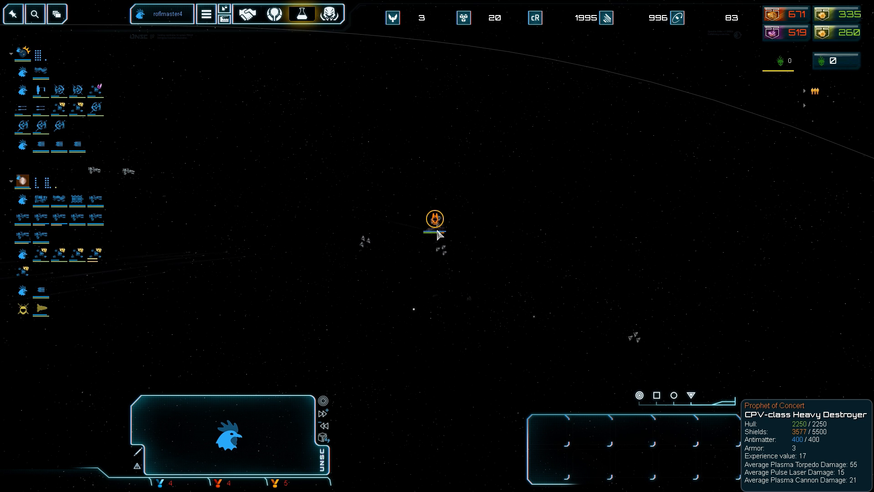
{"action": "scroll", "coordinate": [440, 228], "scroll_direction": "down", "scroll_amount": 5}
{"action": "scroll", "coordinate": [454, 227], "scroll_direction": "down", "scroll_amount": 5}
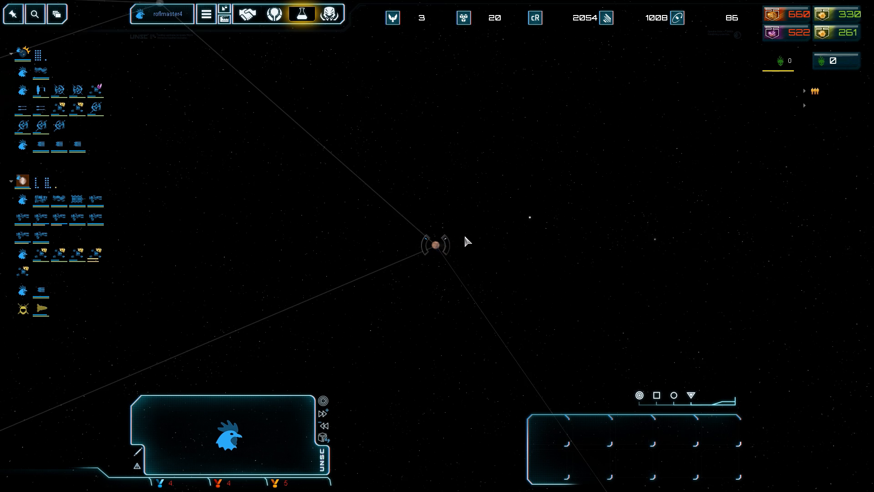
{"action": "scroll", "coordinate": [464, 233], "scroll_direction": "down", "scroll_amount": 5}
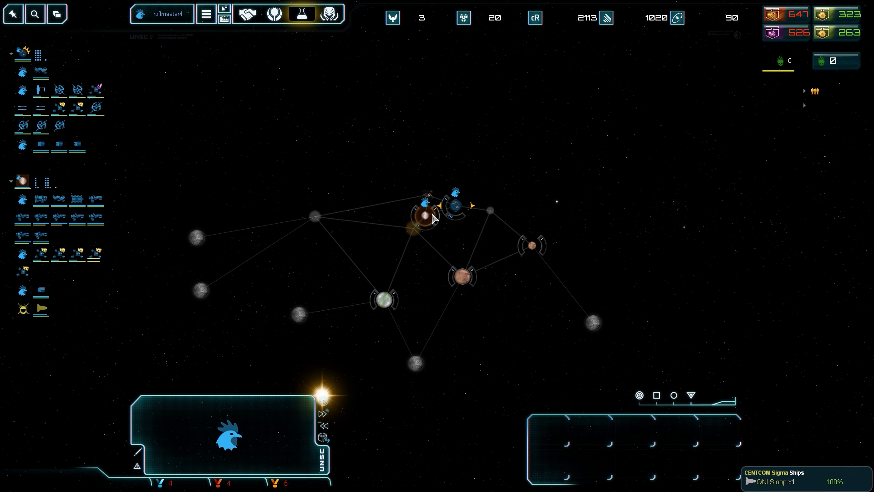
{"action": "left_click", "coordinate": [424, 215]}
{"action": "scroll", "coordinate": [437, 232], "scroll_direction": "up", "scroll_amount": 3}
{"action": "scroll", "coordinate": [454, 256], "scroll_direction": "up", "scroll_amount": 2}
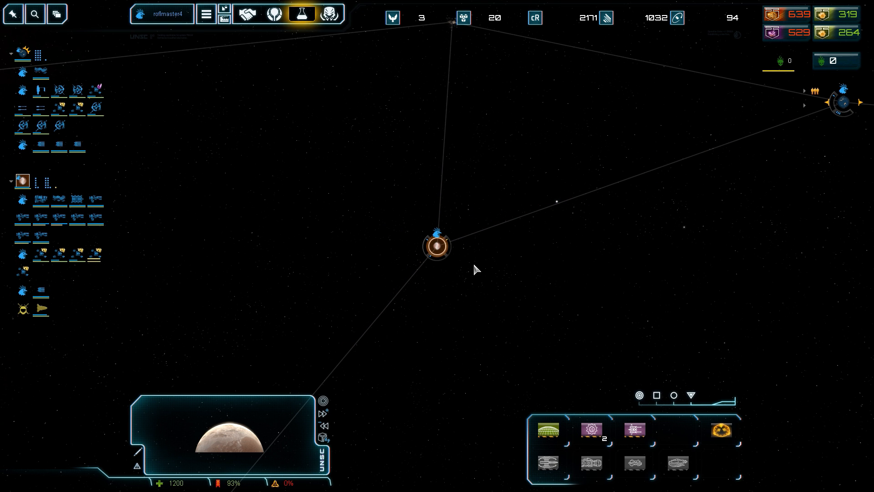
{"action": "scroll", "coordinate": [445, 199], "scroll_direction": "down", "scroll_amount": 3}
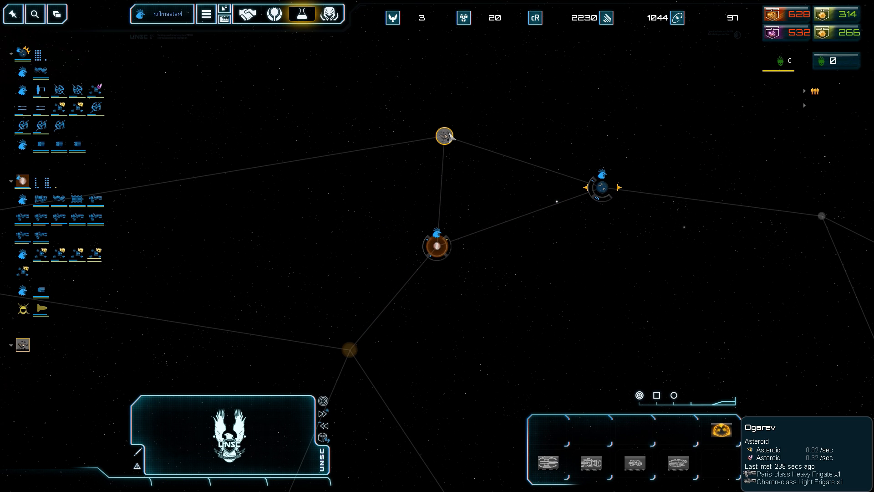
Step: Queue frigates at the home planet and review its capital ship build options
{"action": "left_click", "coordinate": [603, 188]}
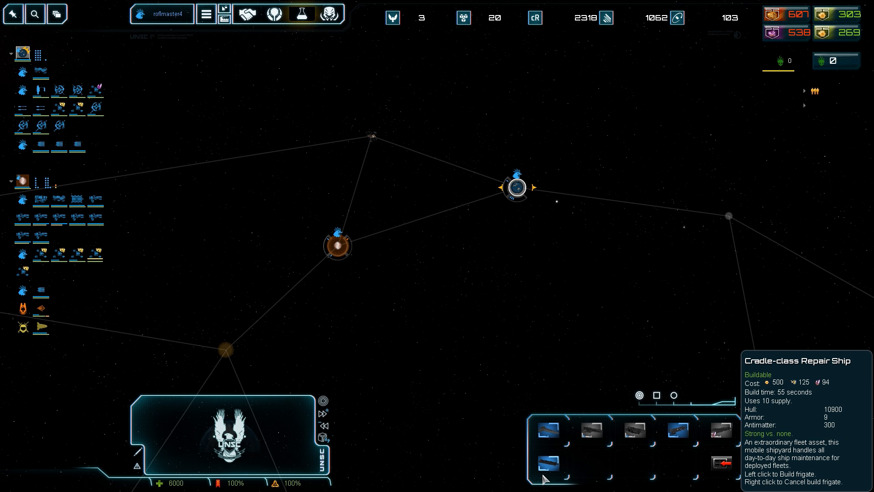
{"action": "key", "text": "t"}
{"action": "key", "text": "f"}
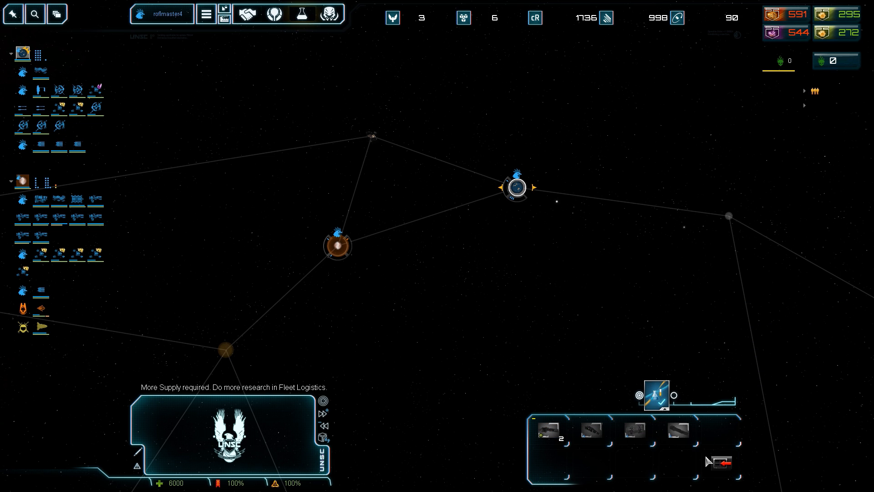
{"action": "left_click", "coordinate": [724, 463]}
{"action": "left_click", "coordinate": [604, 462]}
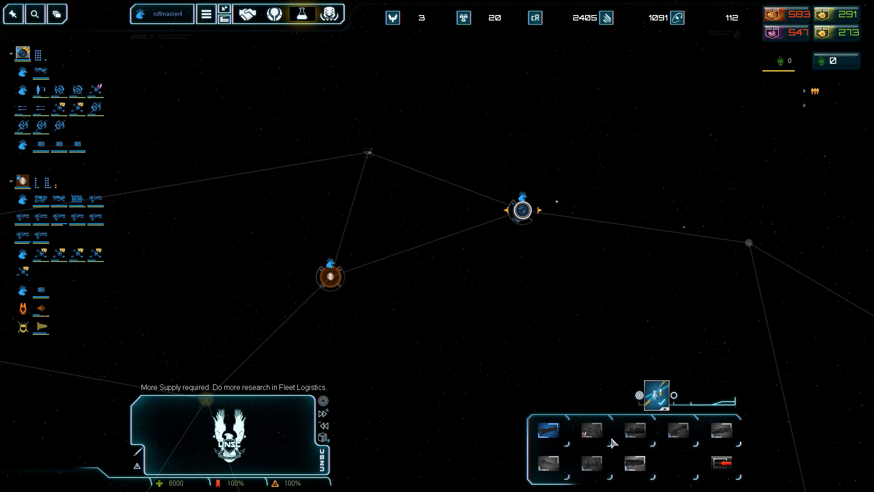
{"action": "key", "text": "Home"}
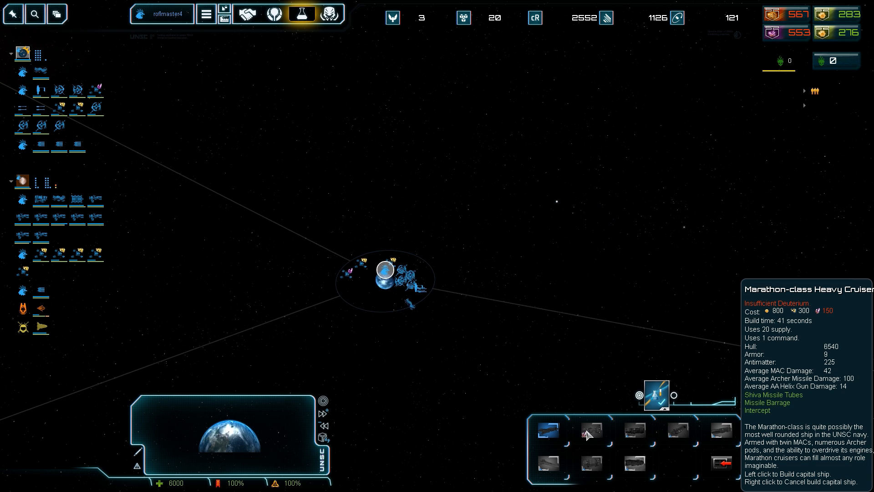
{"action": "scroll", "coordinate": [588, 435], "scroll_direction": "down", "scroll_amount": 5}
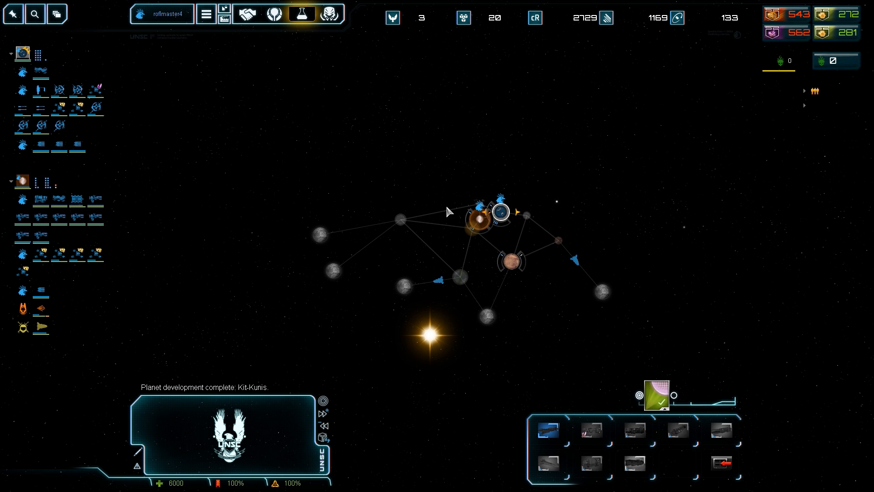
{"action": "scroll", "coordinate": [485, 227], "scroll_direction": "up", "scroll_amount": 5}
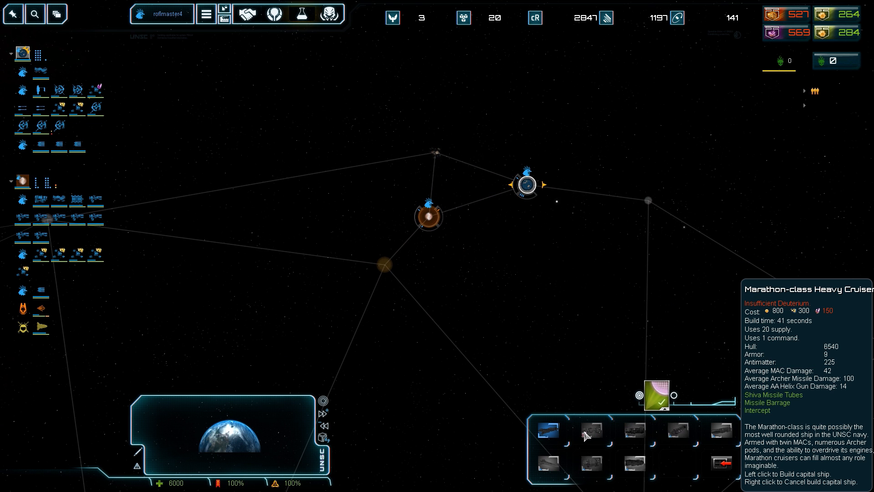
{"action": "scroll", "coordinate": [461, 281], "scroll_direction": "up", "scroll_amount": 2}
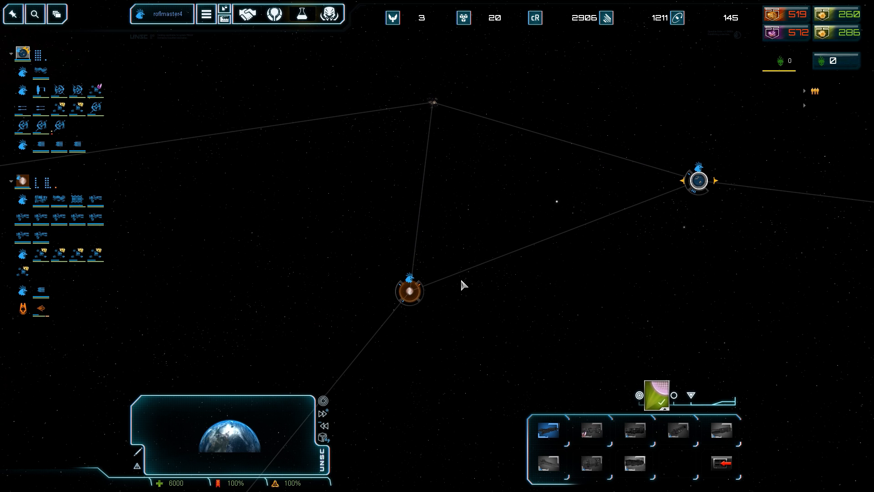
{"action": "scroll", "coordinate": [508, 359], "scroll_direction": "up", "scroll_amount": 2}
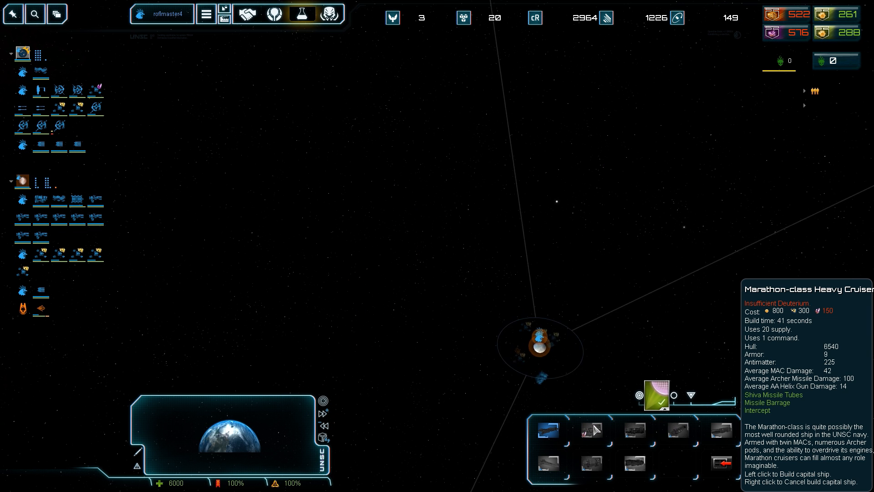
{"action": "scroll", "coordinate": [388, 331], "scroll_direction": "down", "scroll_amount": 5}
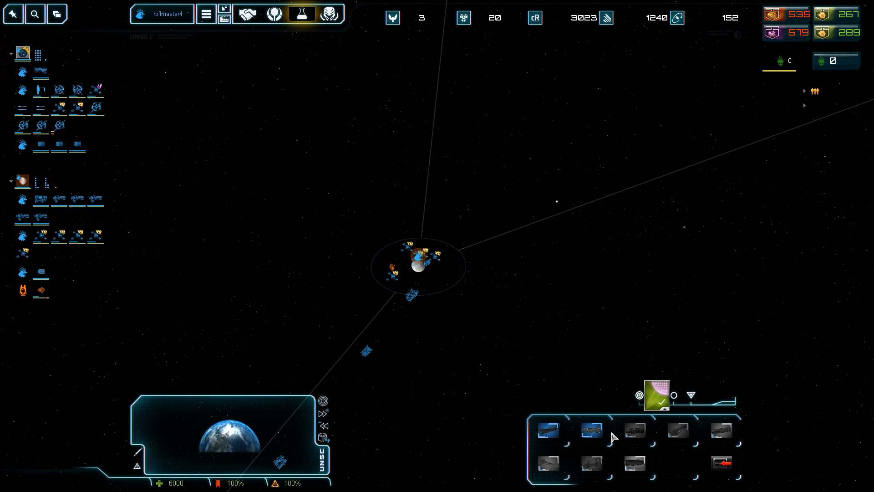
{"action": "scroll", "coordinate": [581, 354], "scroll_direction": "down", "scroll_amount": 3}
Step: Check the DEFCOM research tree and resume the game
{"action": "left_click", "coordinate": [619, 304]}
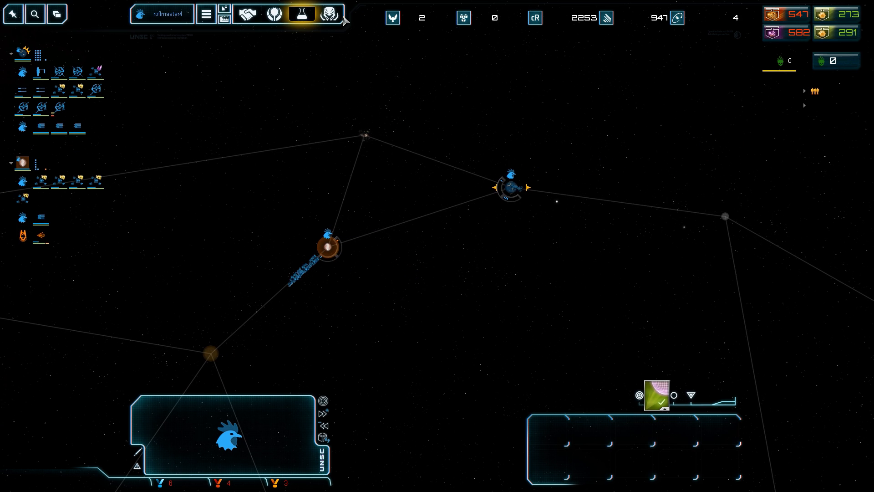
{"action": "left_click", "coordinate": [301, 14]}
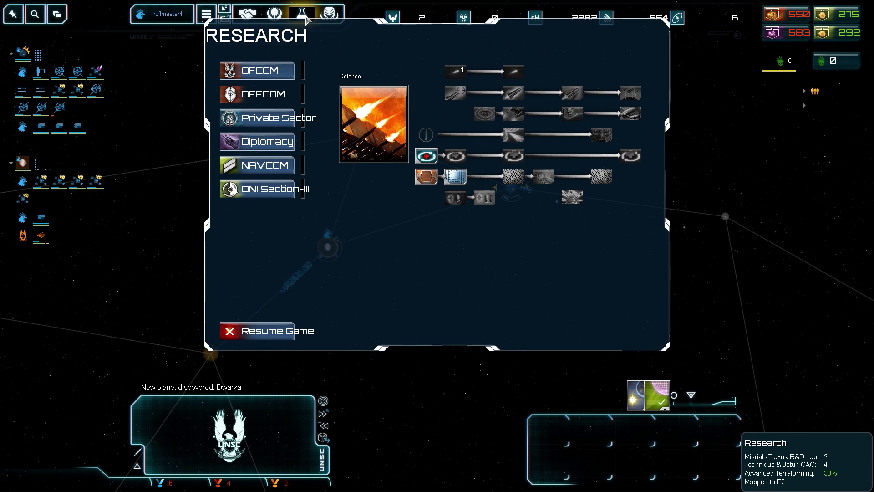
{"action": "left_click", "coordinate": [259, 101]}
{"action": "left_click", "coordinate": [260, 332]}
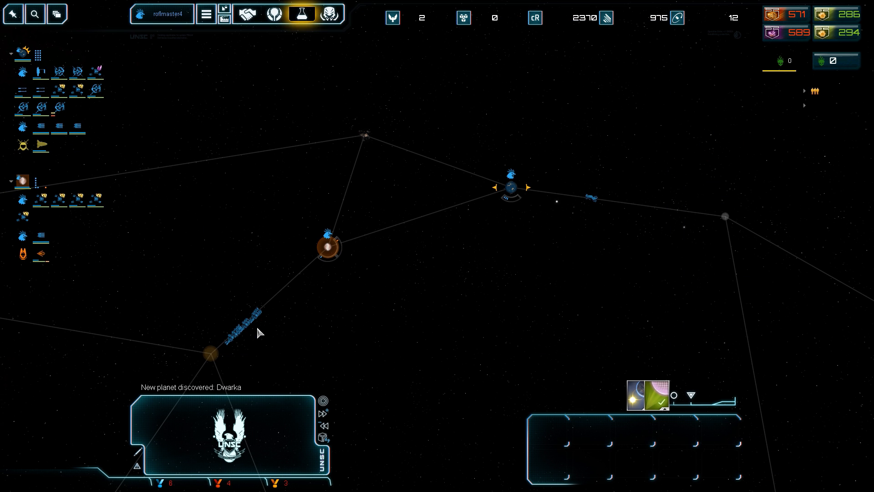
Step: Focus on Kressida, then on the enemy world Harmony reached by the scouting sloop
{"action": "double_click", "coordinate": [212, 360]}
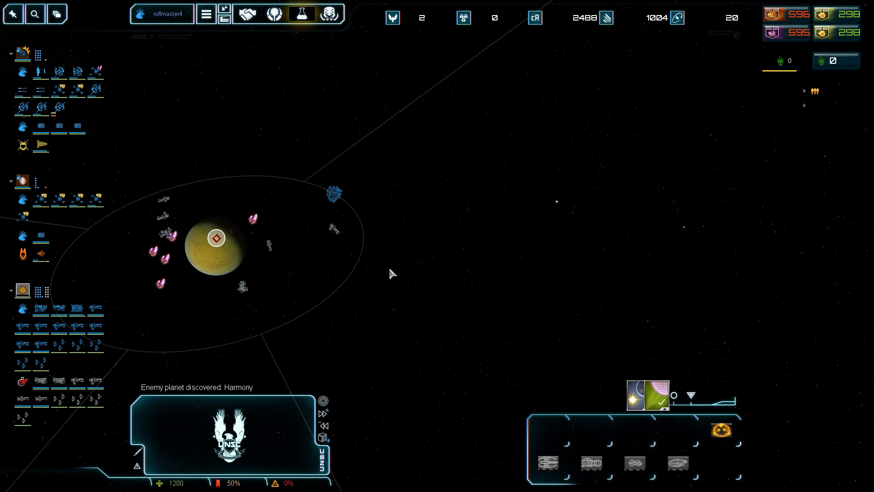
{"action": "scroll", "coordinate": [357, 225], "scroll_direction": "up", "scroll_amount": 3}
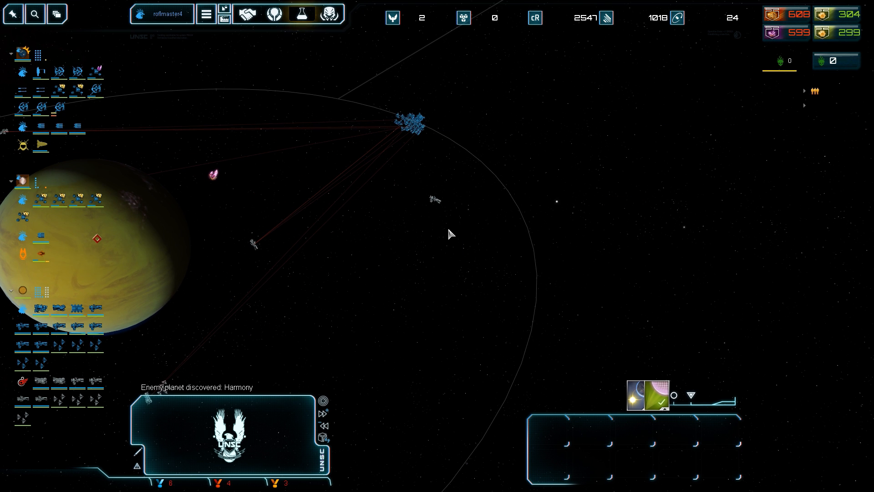
{"action": "scroll", "coordinate": [454, 249], "scroll_direction": "down", "scroll_amount": 5}
{"action": "scroll", "coordinate": [458, 259], "scroll_direction": "down", "scroll_amount": 5}
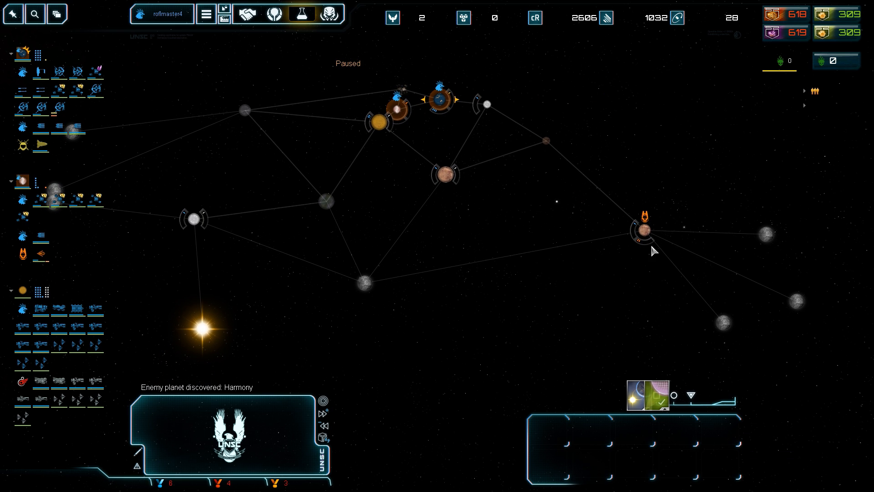
{"action": "mouse_move", "coordinate": [645, 230]}
{"action": "double_click", "coordinate": [646, 235]}
{"action": "scroll", "coordinate": [428, 249], "scroll_direction": "up", "scroll_amount": 5}
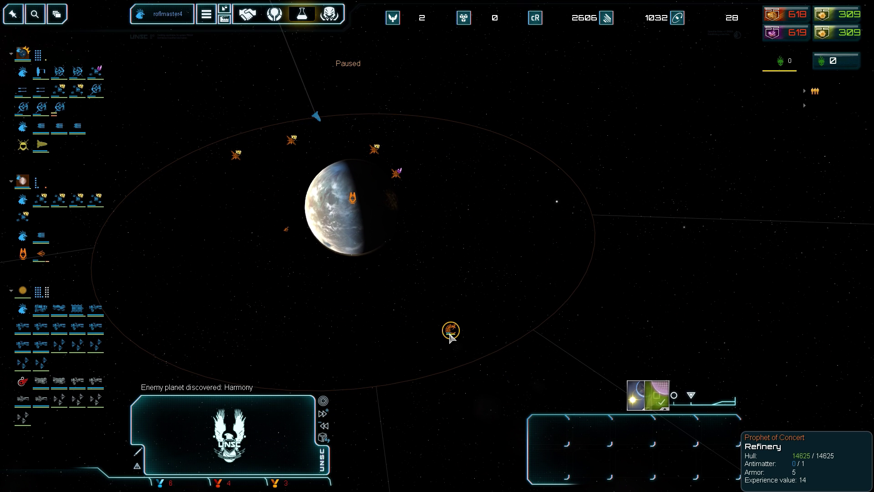
{"action": "scroll", "coordinate": [449, 334], "scroll_direction": "down", "scroll_amount": 3}
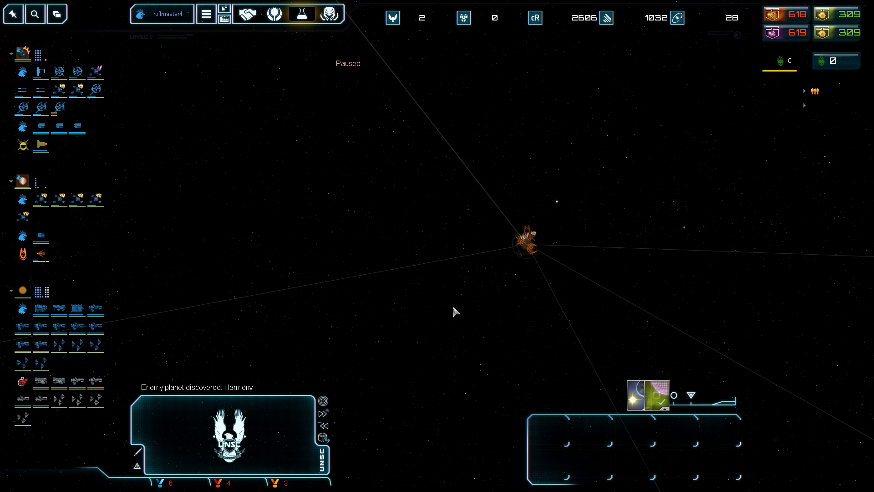
{"action": "scroll", "coordinate": [452, 308], "scroll_direction": "down", "scroll_amount": 5}
{"action": "scroll", "coordinate": [369, 137], "scroll_direction": "up", "scroll_amount": 2}
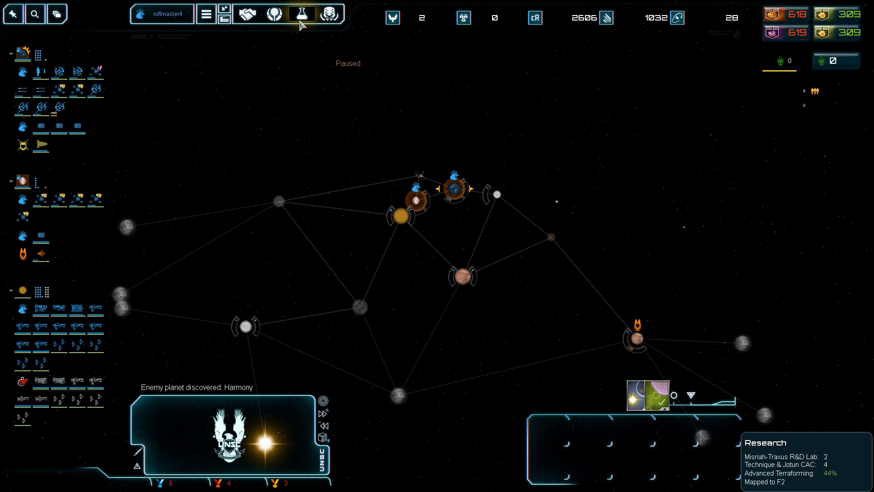
Step: Flip through NAVCOM, Private Sector, DEFCOM and OFCOM research trees, then resume the game
{"action": "left_click", "coordinate": [299, 21]}
{"action": "left_click", "coordinate": [230, 165]}
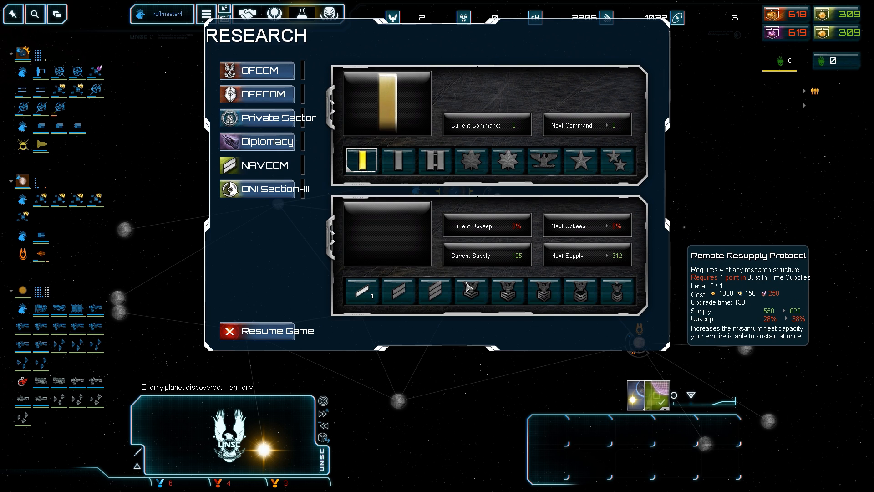
{"action": "left_click", "coordinate": [267, 117]}
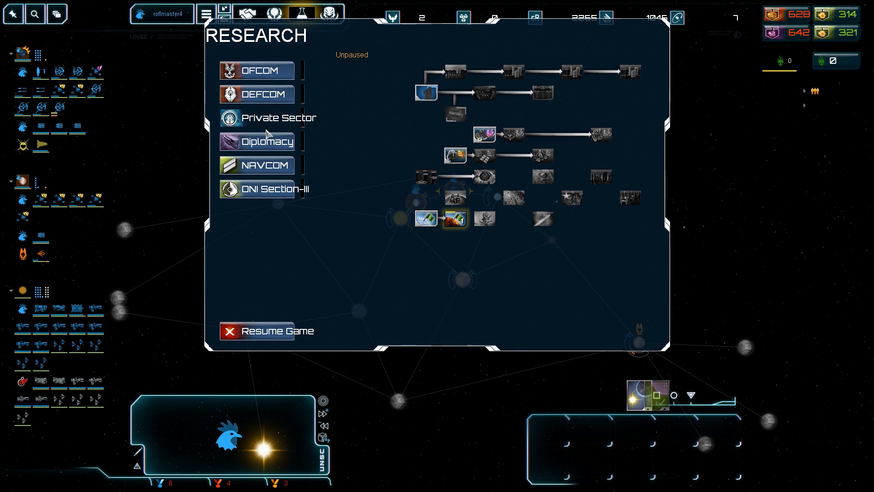
{"action": "left_click", "coordinate": [264, 165]}
{"action": "left_click", "coordinate": [259, 141]}
{"action": "left_click", "coordinate": [249, 94]}
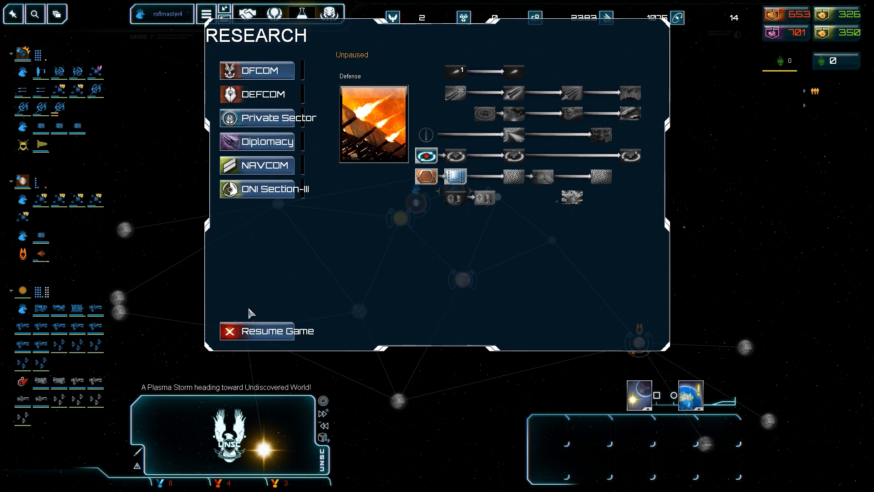
{"action": "left_click", "coordinate": [261, 75]}
{"action": "left_click", "coordinate": [250, 325]}
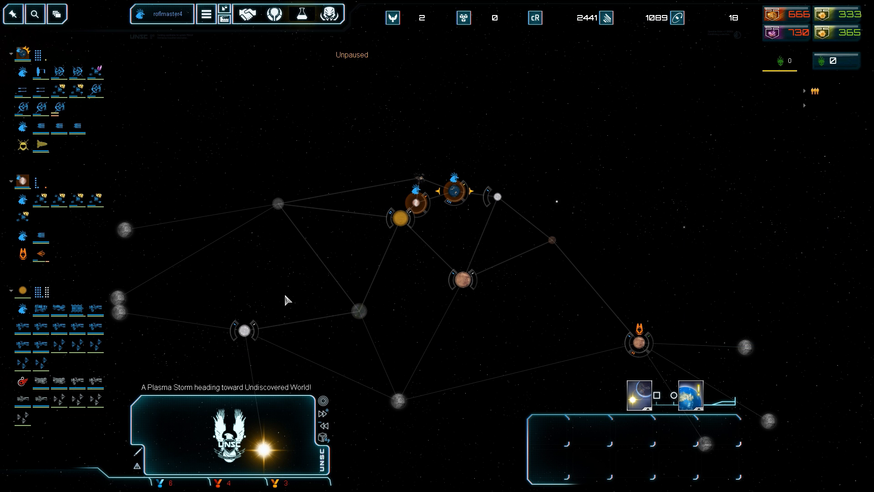
{"action": "left_click", "coordinate": [301, 14]}
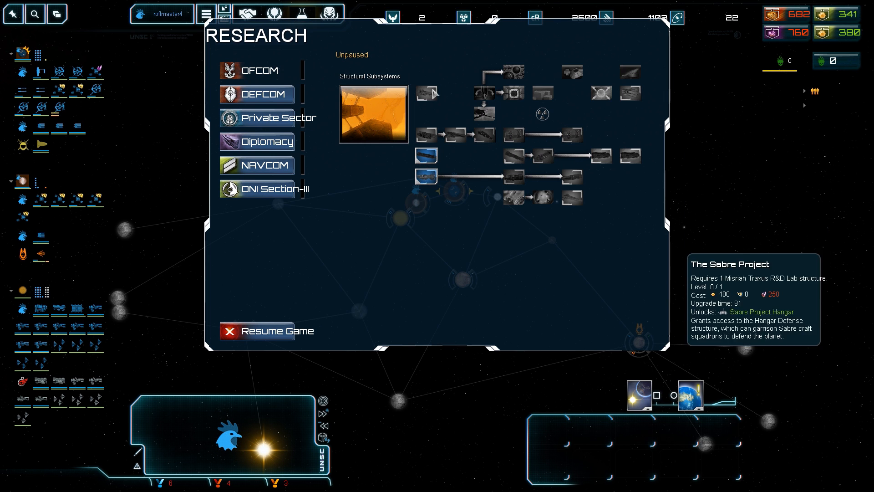
{"action": "left_click", "coordinate": [266, 330]}
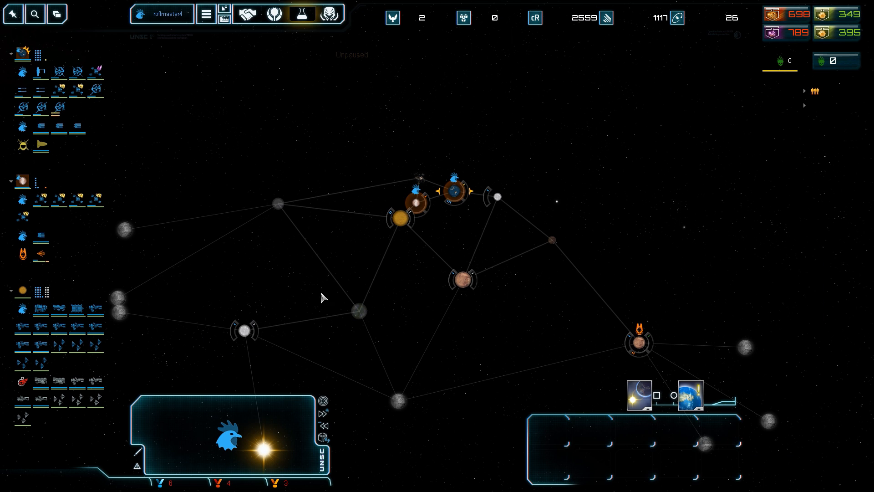
{"action": "scroll", "coordinate": [436, 269], "scroll_direction": "up", "scroll_amount": 10}
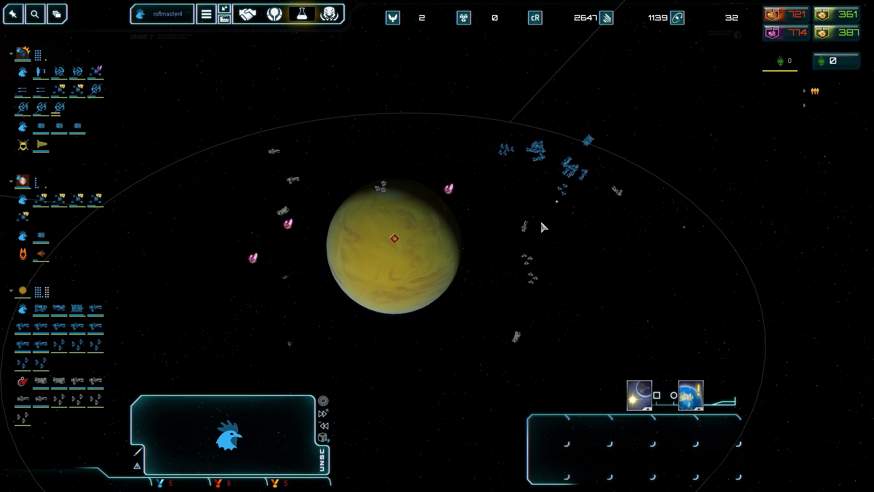
{"action": "scroll", "coordinate": [541, 222], "scroll_direction": "up", "scroll_amount": 3}
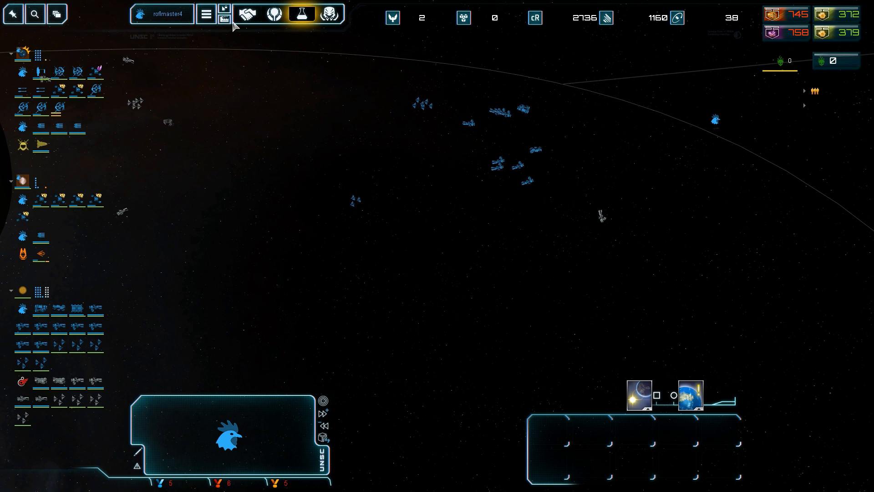
{"action": "key", "text": "1"}
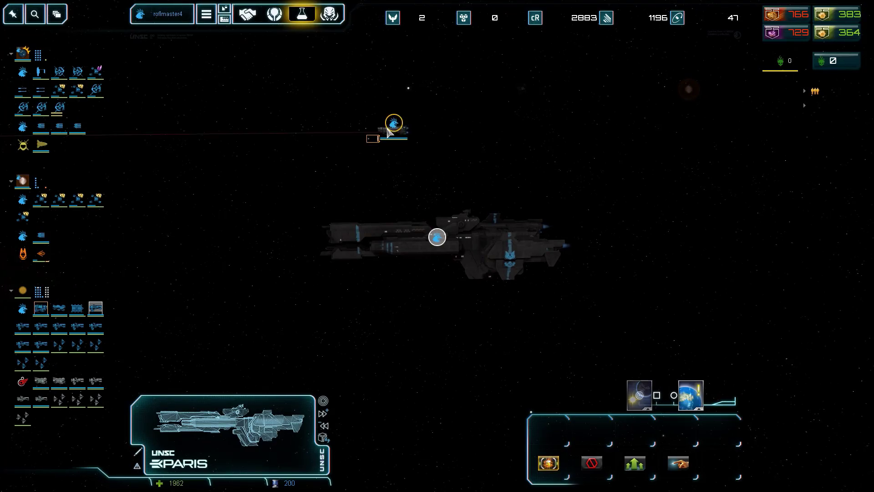
{"action": "left_click", "coordinate": [387, 130]}
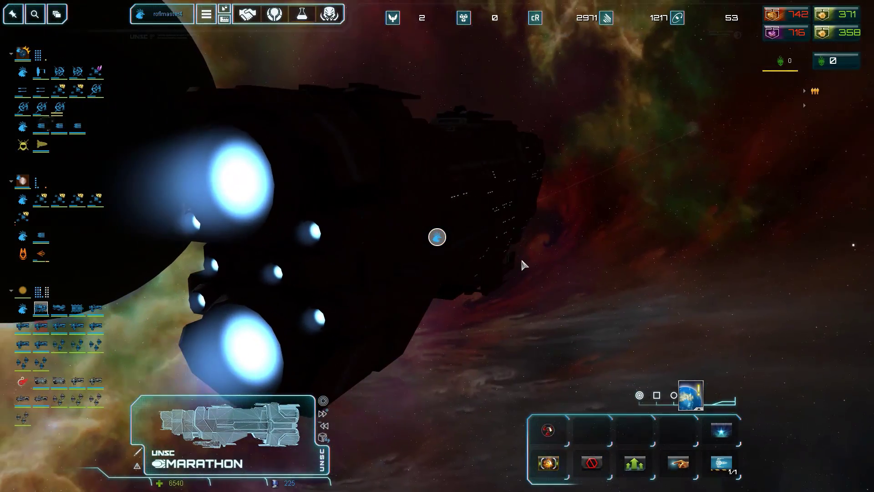
{"action": "left_click", "coordinate": [521, 260]}
{"action": "scroll", "coordinate": [633, 277], "scroll_direction": "down", "scroll_amount": 5}
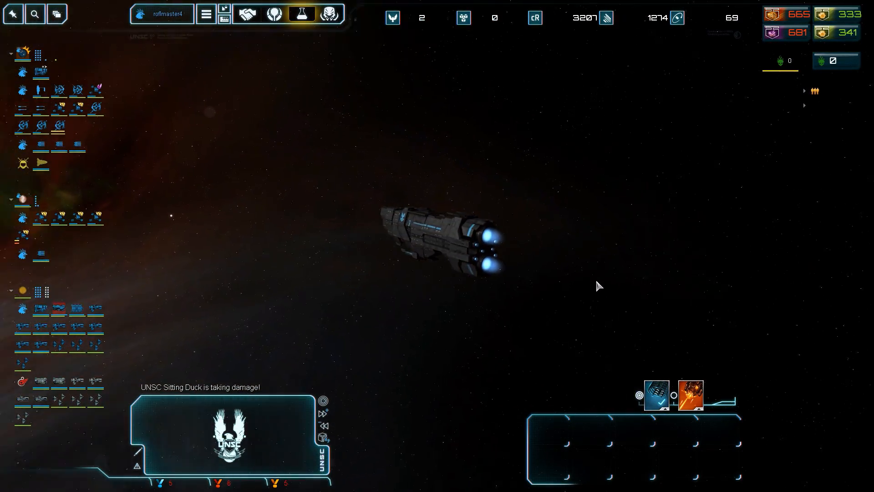
Step: Exit cinematic mode and select the colony-capable ship to colonize Onyx
{"action": "left_click", "coordinate": [224, 19]}
{"action": "scroll", "coordinate": [416, 251], "scroll_direction": "up", "scroll_amount": 5}
{"action": "scroll", "coordinate": [426, 271], "scroll_direction": "up", "scroll_amount": 3}
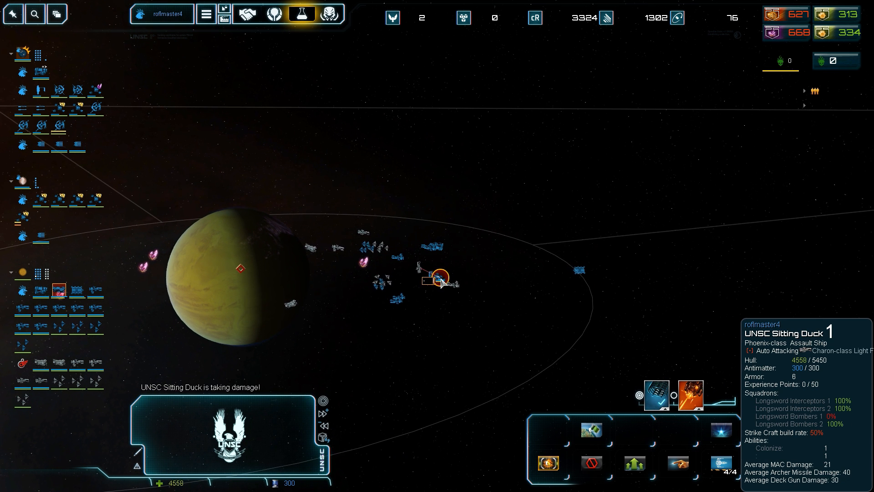
{"action": "scroll", "coordinate": [442, 282], "scroll_direction": "up", "scroll_amount": 3}
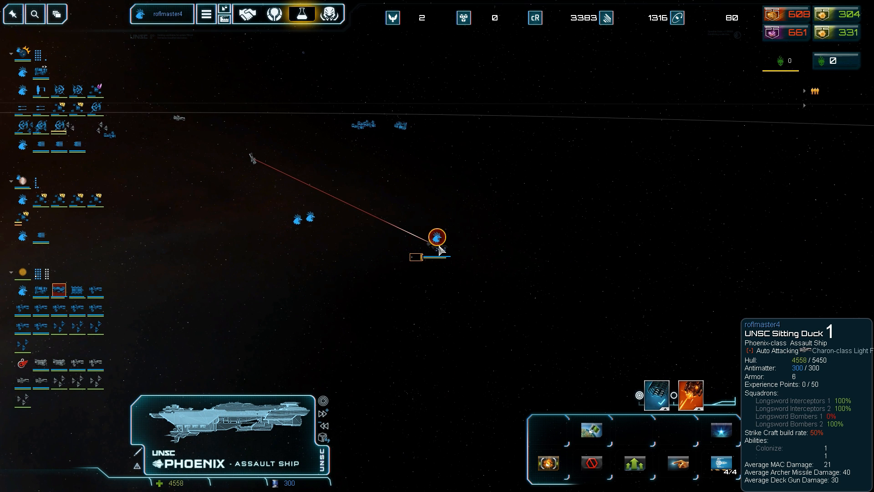
{"action": "scroll", "coordinate": [441, 251], "scroll_direction": "down", "scroll_amount": 3}
{"action": "left_click", "coordinate": [415, 232]}
{"action": "scroll", "coordinate": [414, 233], "scroll_direction": "up", "scroll_amount": 2}
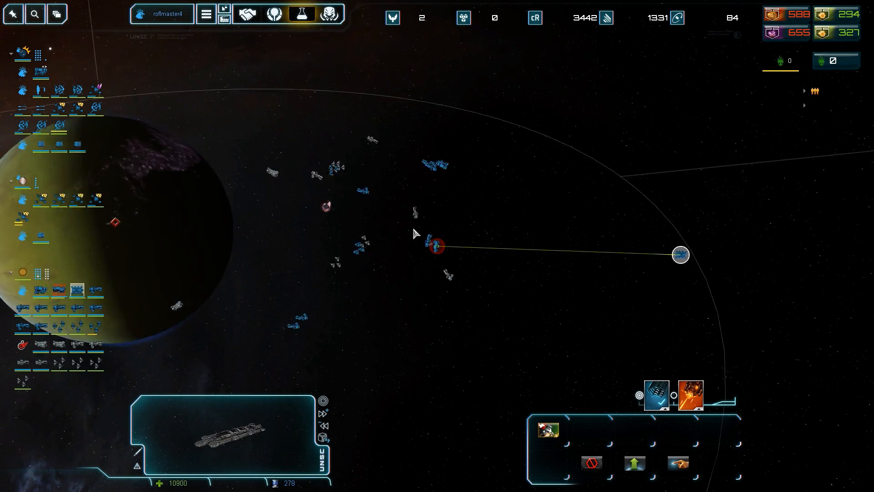
{"action": "scroll", "coordinate": [440, 251], "scroll_direction": "up", "scroll_amount": 3}
{"action": "scroll", "coordinate": [471, 233], "scroll_direction": "down", "scroll_amount": 3}
{"action": "scroll", "coordinate": [497, 213], "scroll_direction": "down", "scroll_amount": 2}
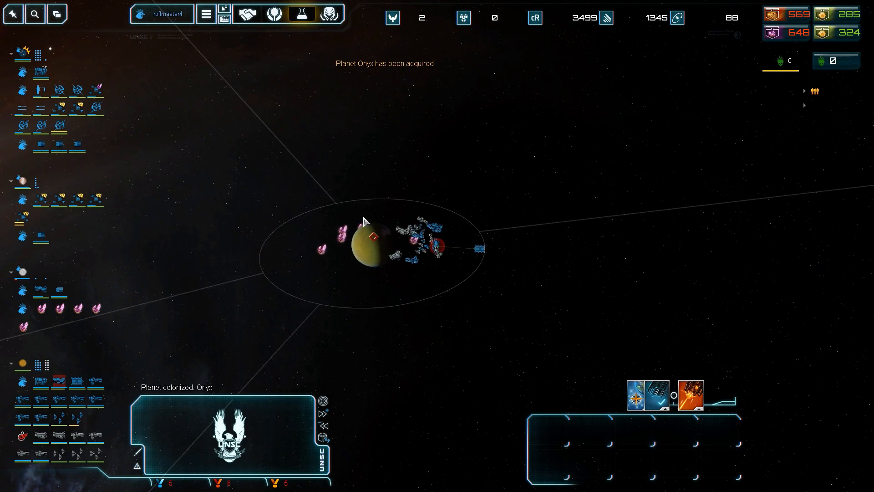
{"action": "scroll", "coordinate": [532, 236], "scroll_direction": "up", "scroll_amount": 4}
{"action": "scroll", "coordinate": [532, 236], "scroll_direction": "down", "scroll_amount": 3}
Step: Review the new colony's logistics structures and planet upgrades, then switch to the neighbouring planet
{"action": "left_click", "coordinate": [576, 227]}
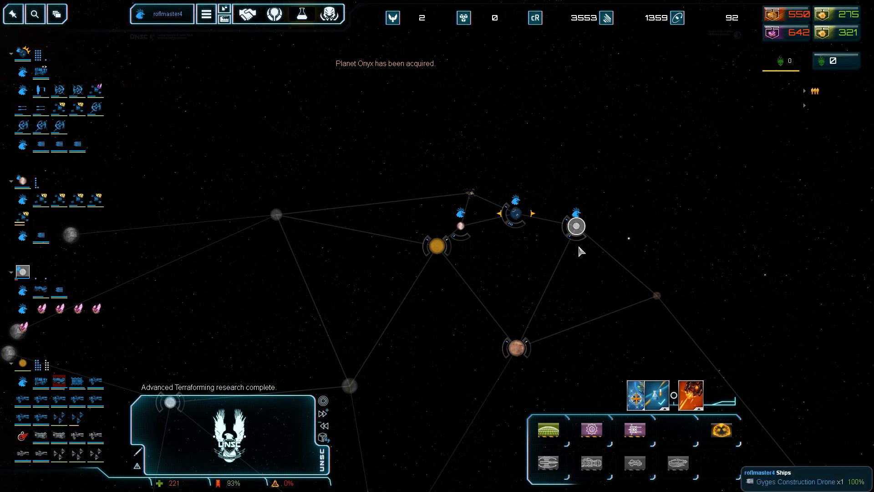
{"action": "left_click", "coordinate": [584, 428]}
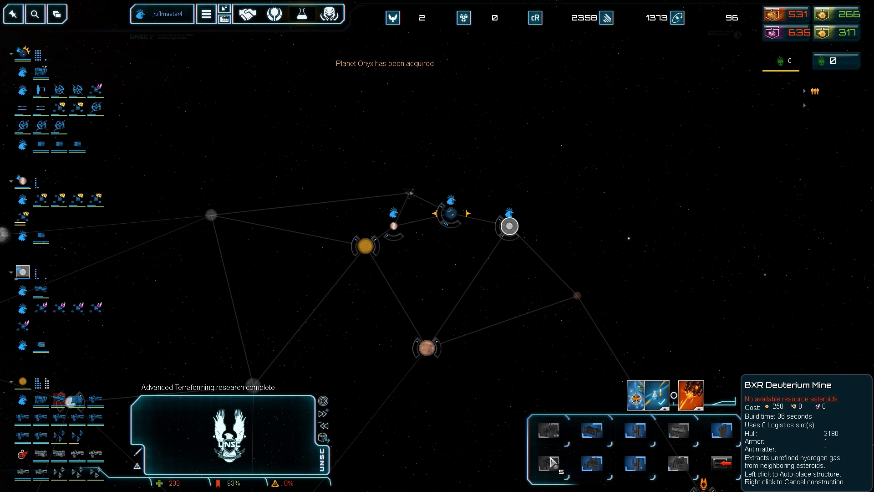
{"action": "left_click", "coordinate": [722, 464]}
{"action": "left_click", "coordinate": [550, 430]}
{"action": "key", "text": "Tab"}
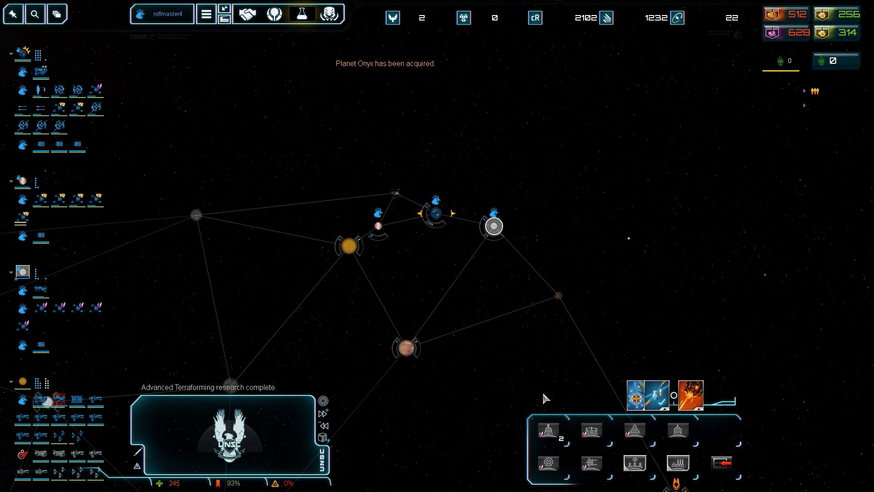
Step: Centre on Kressida and jump to the blue ice planet colony
{"action": "left_click", "coordinate": [483, 297]}
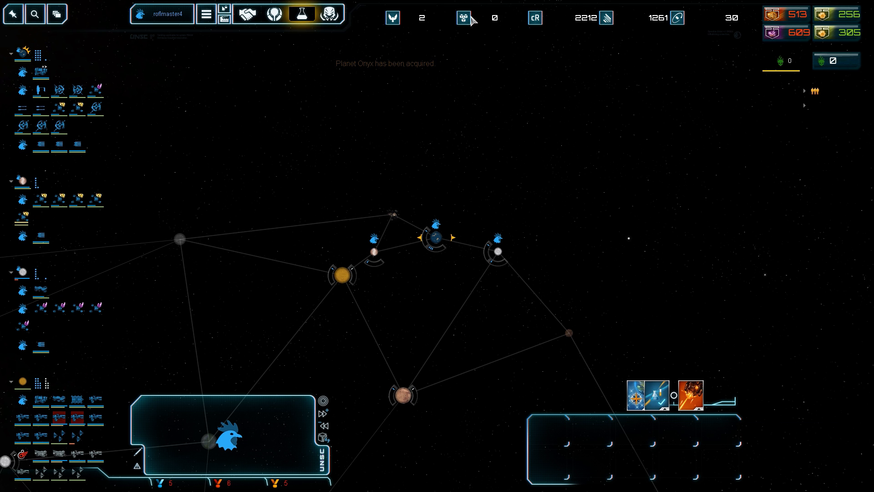
{"action": "scroll", "coordinate": [491, 117], "scroll_direction": "down", "scroll_amount": 2}
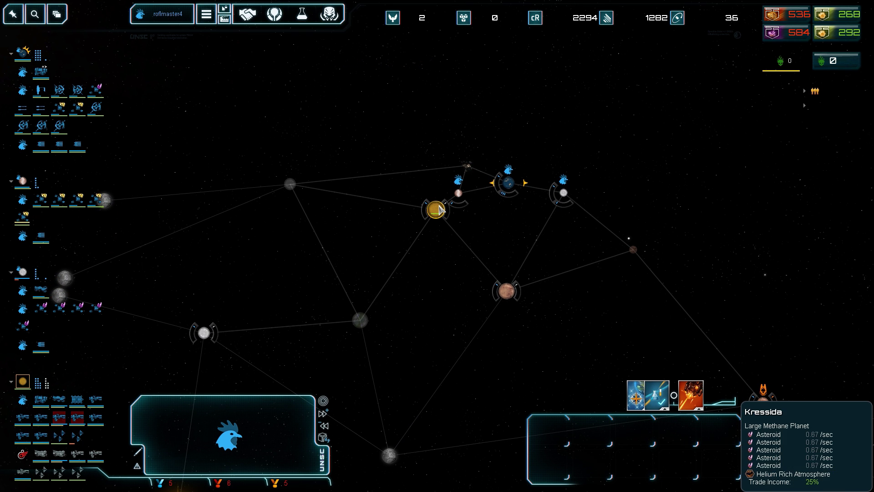
{"action": "double_click", "coordinate": [435, 209]}
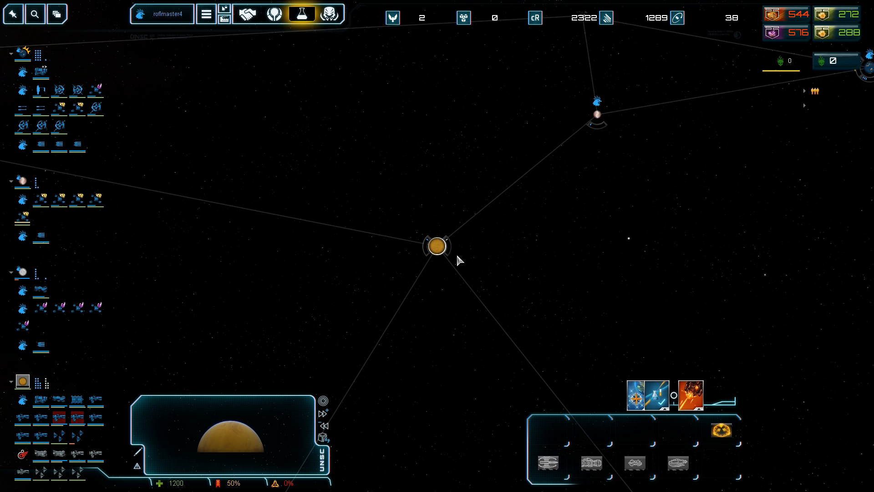
{"action": "key", "text": "space"}
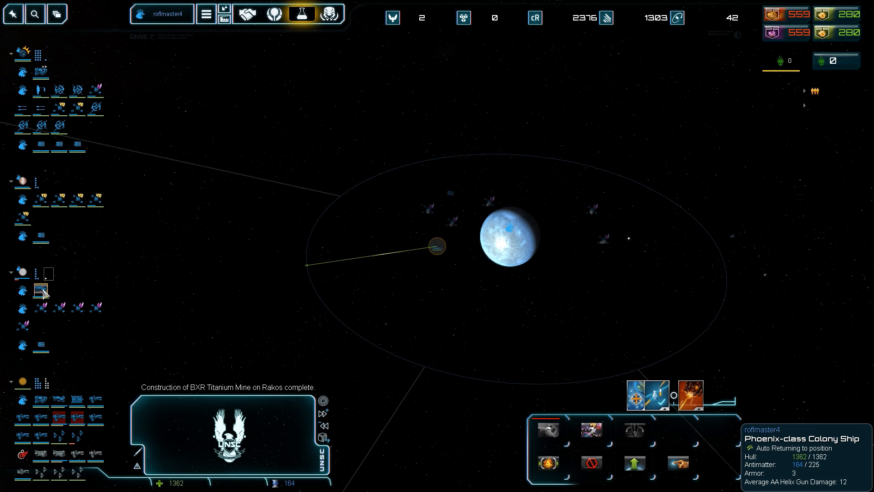
{"action": "scroll", "coordinate": [354, 260], "scroll_direction": "down", "scroll_amount": 3}
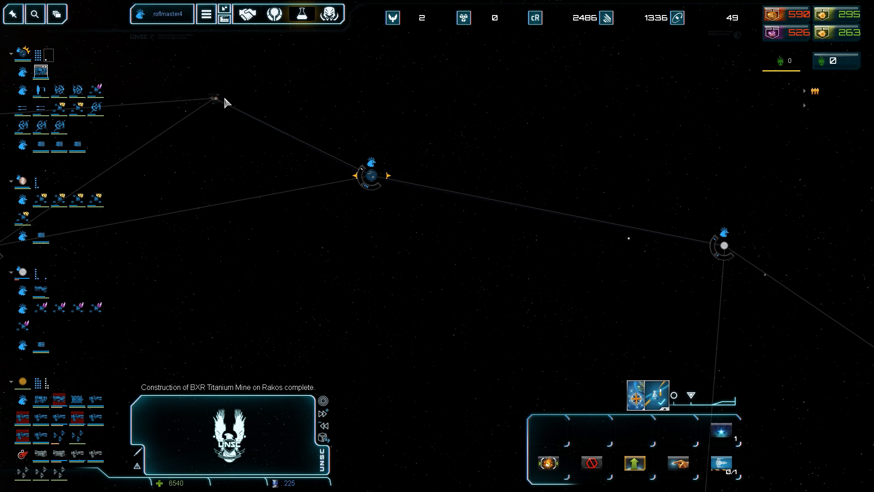
Step: Check the UNSC Marathon's squadron commands, then leave it and focus on the gold planet
{"action": "left_click", "coordinate": [200, 99]}
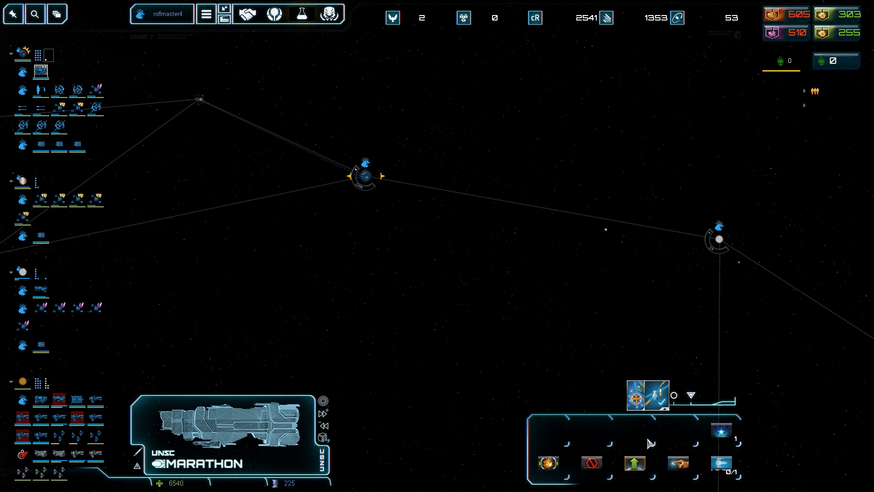
{"action": "left_click", "coordinate": [721, 463]}
{"action": "left_click", "coordinate": [721, 464]}
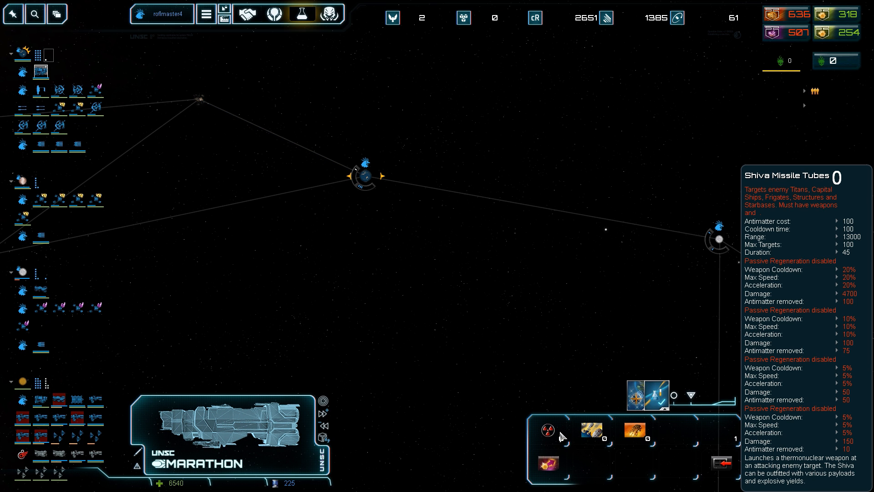
{"action": "scroll", "coordinate": [549, 218], "scroll_direction": "down", "scroll_amount": 5}
{"action": "left_click", "coordinate": [396, 255]}
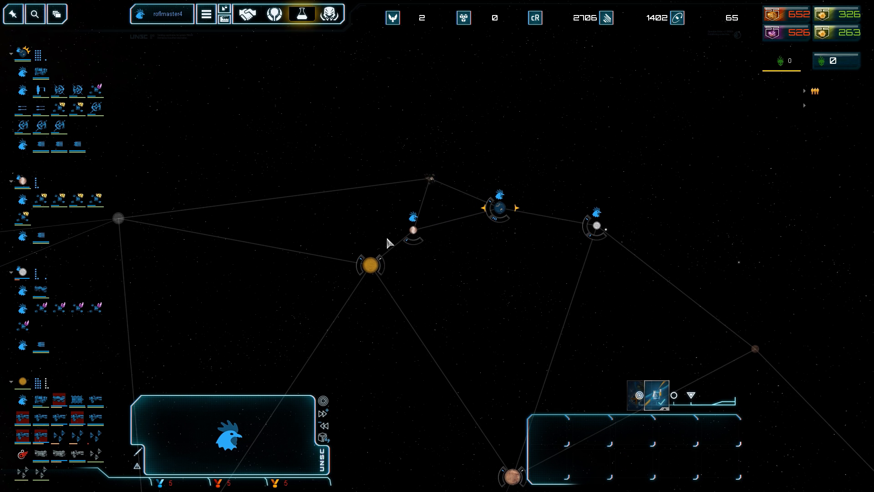
{"action": "double_click", "coordinate": [373, 267]}
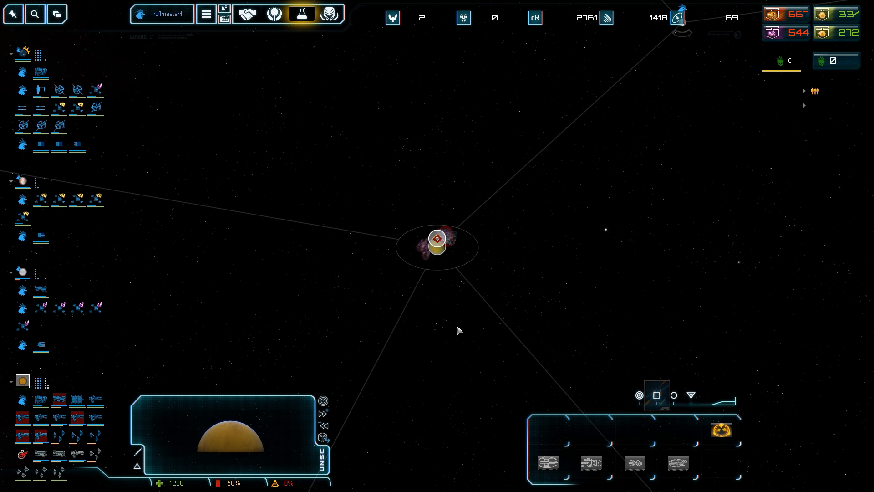
{"action": "scroll", "coordinate": [455, 323], "scroll_direction": "up", "scroll_amount": 5}
{"action": "scroll", "coordinate": [523, 255], "scroll_direction": "up", "scroll_amount": 3}
Step: Select the Marathon fighting near the asteroid, then bring up the research tree
{"action": "left_click", "coordinate": [349, 182]}
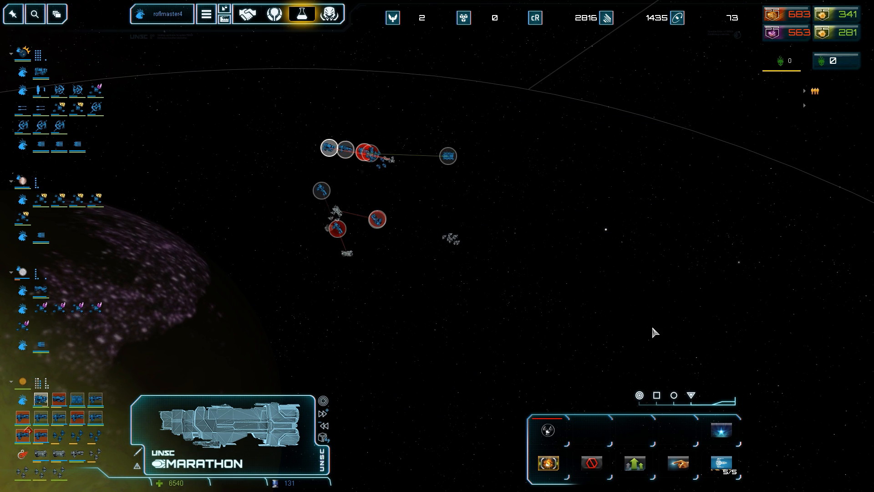
{"action": "scroll", "coordinate": [369, 163], "scroll_direction": "up", "scroll_amount": 3}
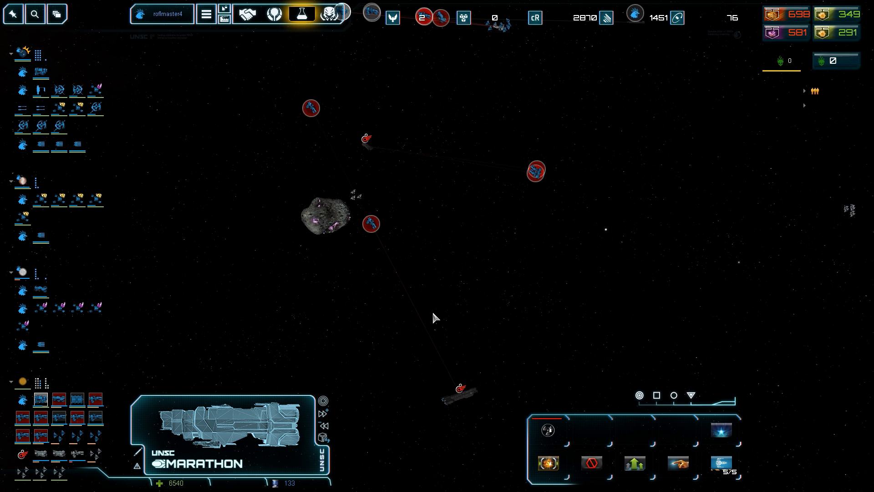
{"action": "scroll", "coordinate": [410, 287], "scroll_direction": "down", "scroll_amount": 2}
{"action": "scroll", "coordinate": [362, 212], "scroll_direction": "up", "scroll_amount": 2}
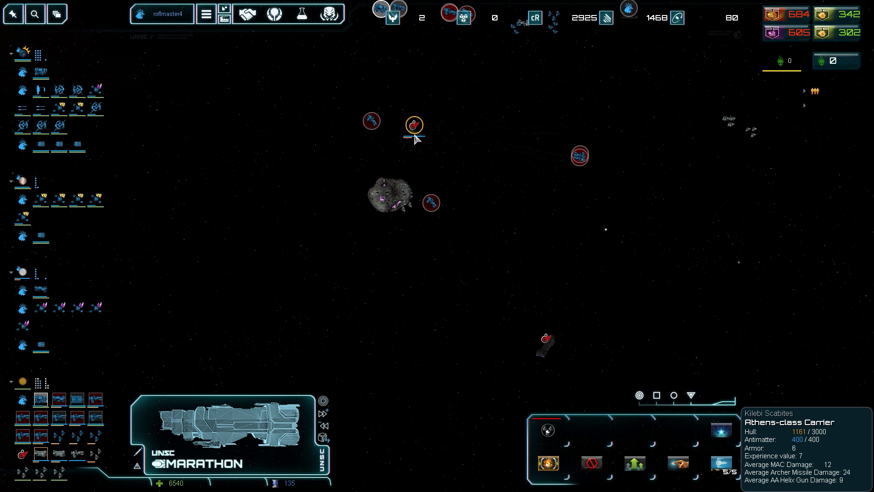
{"action": "scroll", "coordinate": [414, 145], "scroll_direction": "down", "scroll_amount": 3}
{"action": "scroll", "coordinate": [372, 294], "scroll_direction": "down", "scroll_amount": 2}
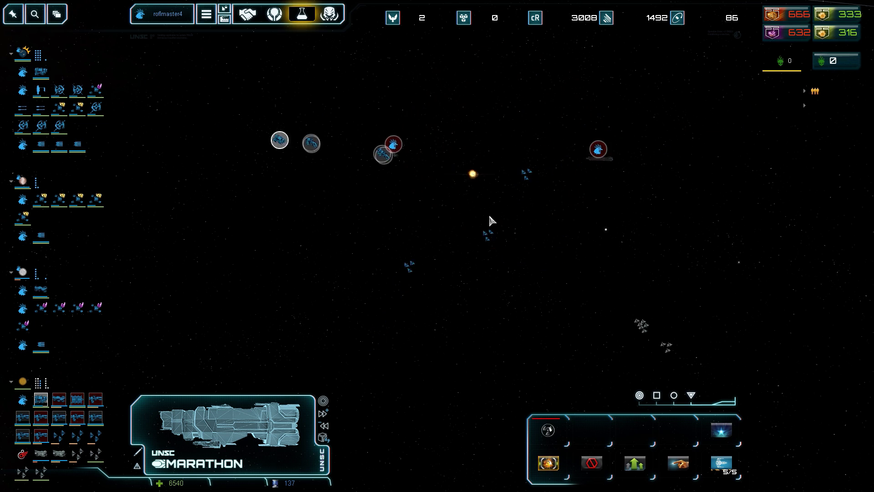
{"action": "scroll", "coordinate": [490, 221], "scroll_direction": "down", "scroll_amount": 2}
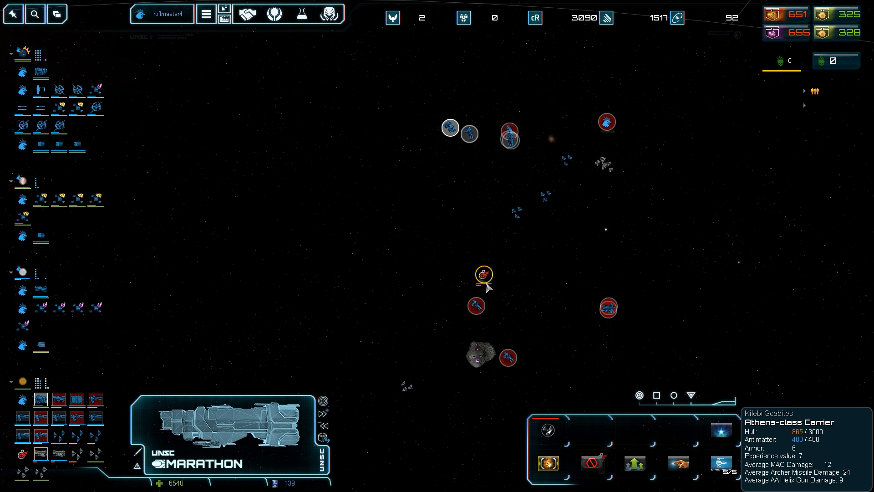
{"action": "scroll", "coordinate": [485, 287], "scroll_direction": "down", "scroll_amount": 2}
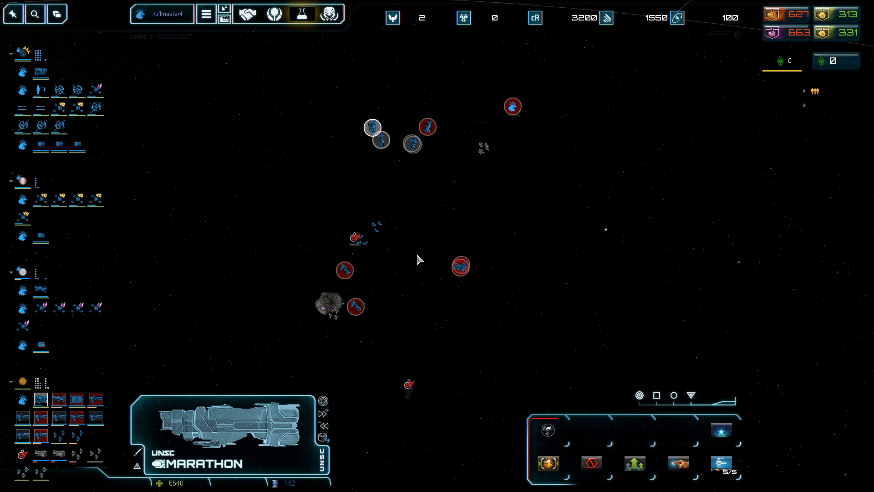
{"action": "left_click", "coordinate": [302, 14]}
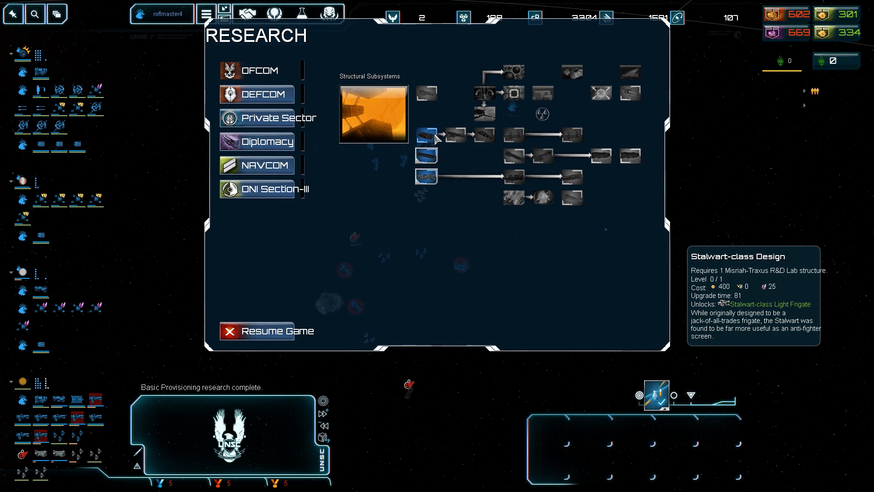
Step: Queue Stalwart-class Design research, resume play, check fleet 1 and the planet beside it, then deselect
{"action": "left_click", "coordinate": [437, 136]}
{"action": "left_click", "coordinate": [282, 334]}
{"action": "key", "text": "1"}
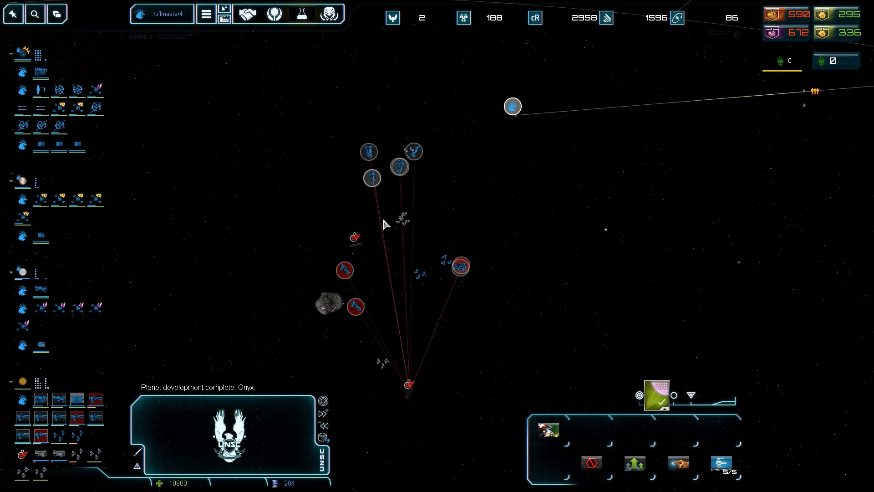
{"action": "scroll", "coordinate": [369, 253], "scroll_direction": "up", "scroll_amount": 5}
{"action": "left_click", "coordinate": [230, 357]}
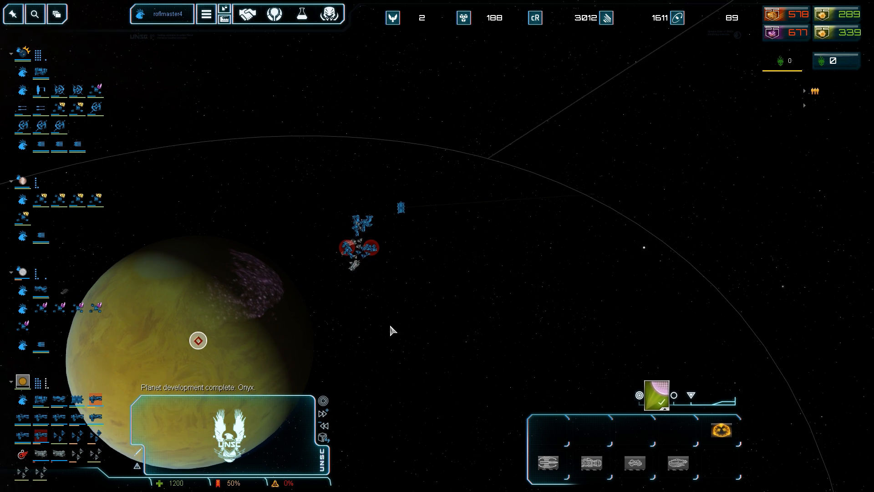
{"action": "scroll", "coordinate": [390, 330], "scroll_direction": "up", "scroll_amount": 5}
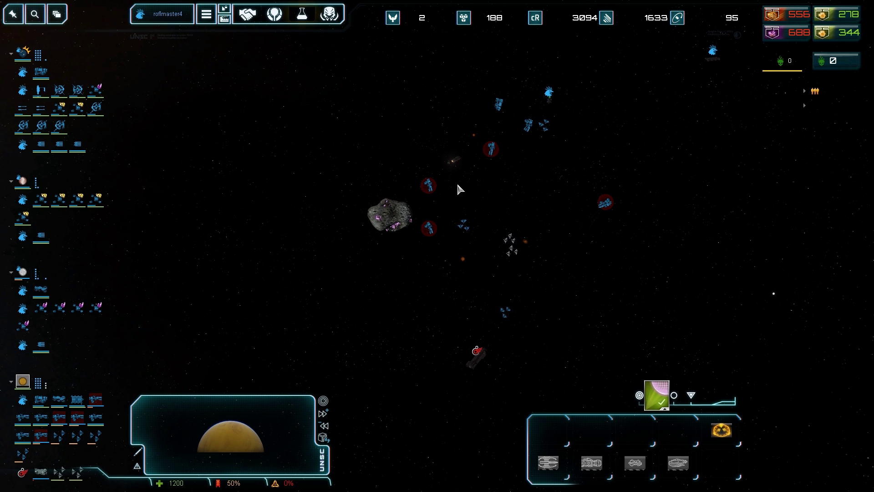
{"action": "scroll", "coordinate": [484, 338], "scroll_direction": "up", "scroll_amount": 5}
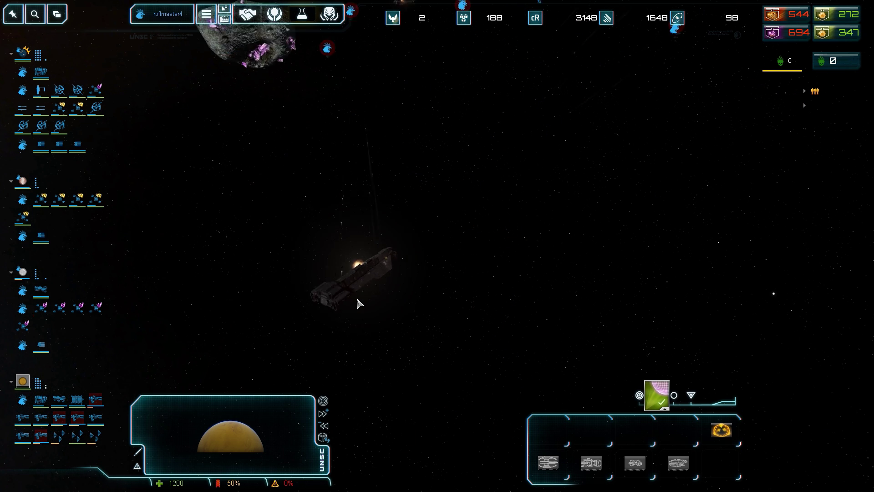
{"action": "scroll", "coordinate": [356, 302], "scroll_direction": "down", "scroll_amount": 5}
{"action": "scroll", "coordinate": [419, 308], "scroll_direction": "down", "scroll_amount": 3}
{"action": "scroll", "coordinate": [346, 344], "scroll_direction": "down", "scroll_amount": 3}
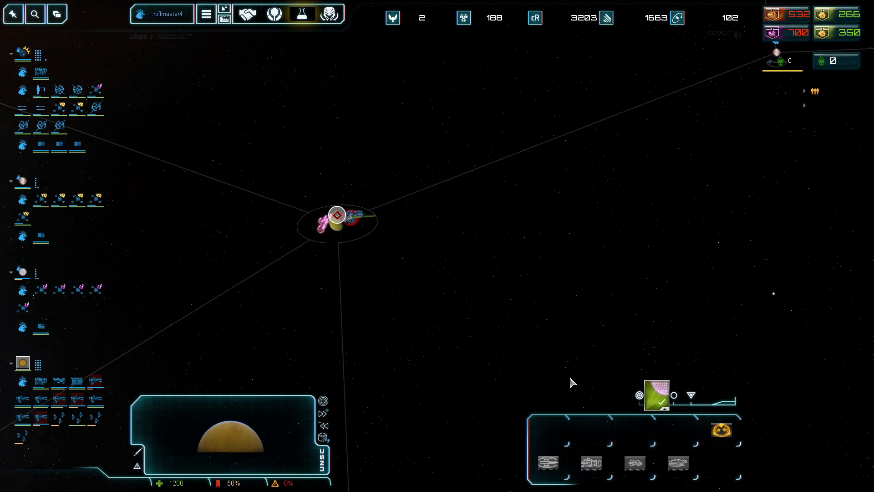
{"action": "scroll", "coordinate": [561, 355], "scroll_direction": "down", "scroll_amount": 3}
{"action": "left_click", "coordinate": [517, 101]}
{"action": "scroll", "coordinate": [554, 299], "scroll_direction": "down", "scroll_amount": 2}
Step: Select Onyx and look over the OFCOM Defense research tree
{"action": "left_click", "coordinate": [443, 238]}
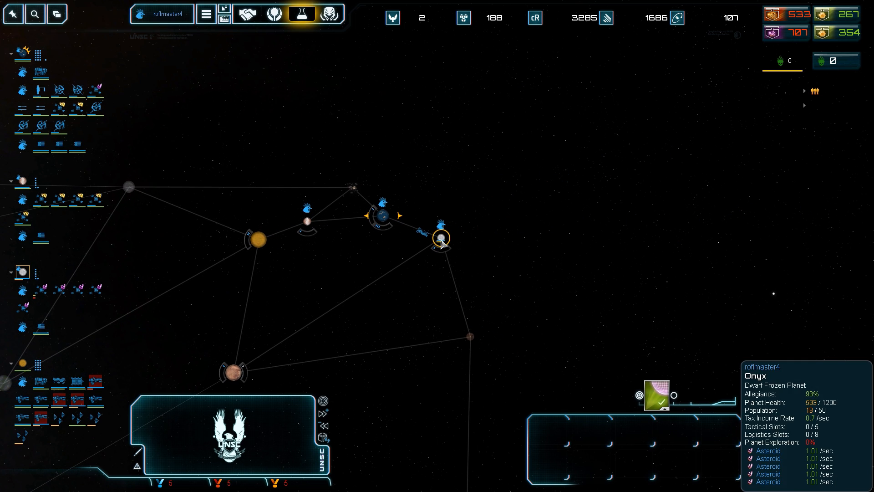
{"action": "left_click", "coordinate": [302, 13]}
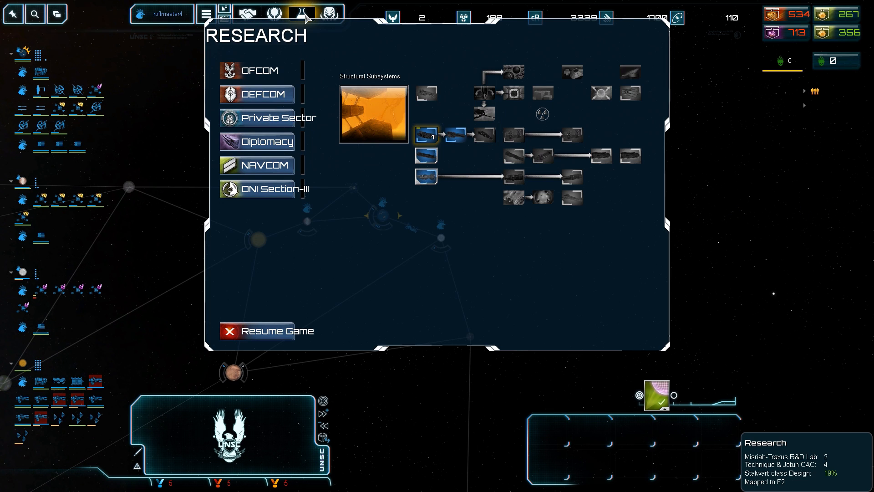
{"action": "left_click", "coordinate": [264, 74]}
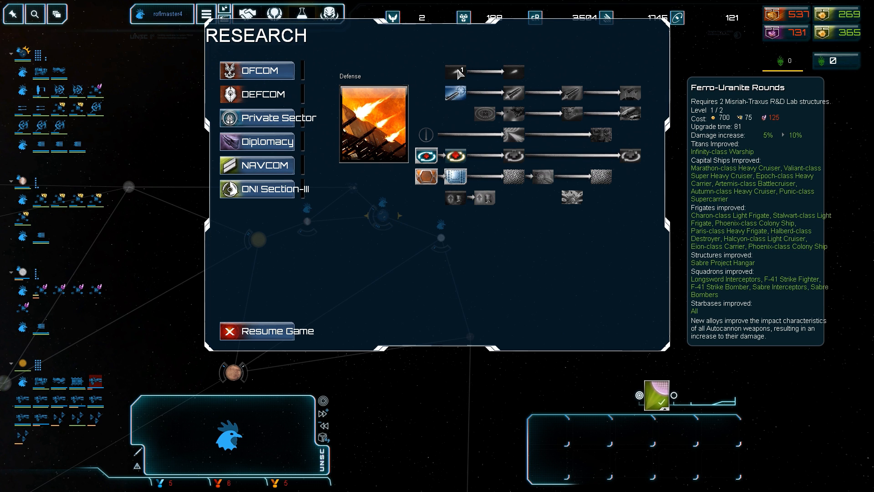
{"action": "key", "text": "Escape"}
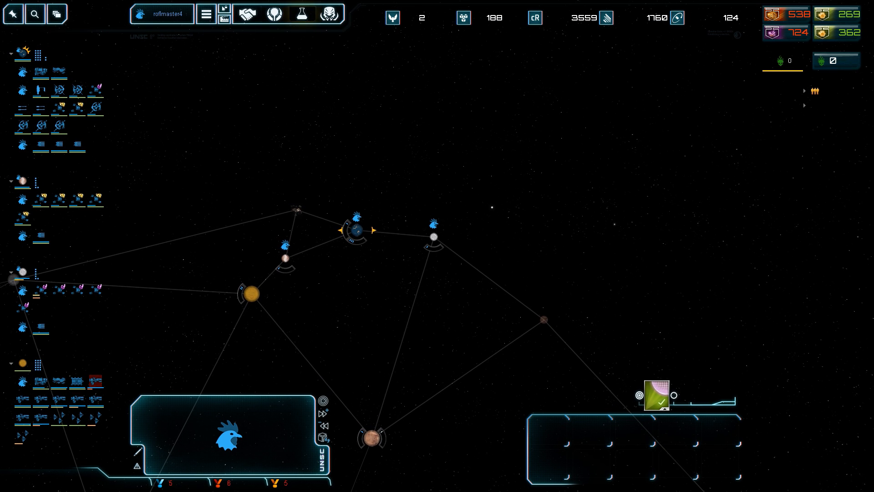
Step: Queue Ferro-Uranite Rounds in OFCOM and BXR Titanium Focus in the Private Sector tree
{"action": "left_click", "coordinate": [301, 14]}
{"action": "left_click", "coordinate": [454, 71]}
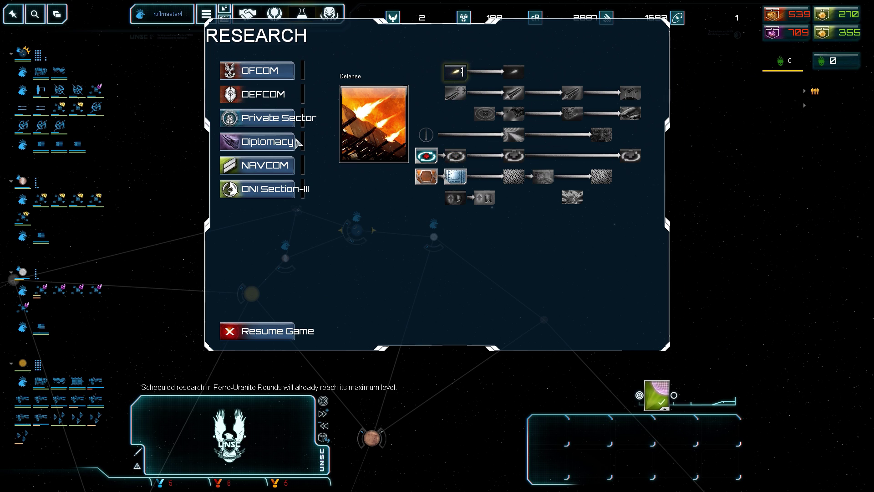
{"action": "left_click", "coordinate": [268, 116]}
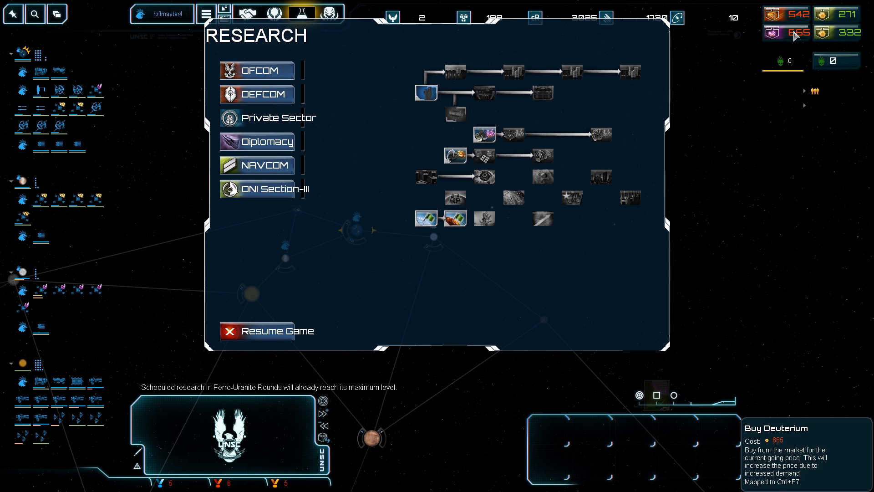
{"action": "left_click", "coordinate": [486, 159]}
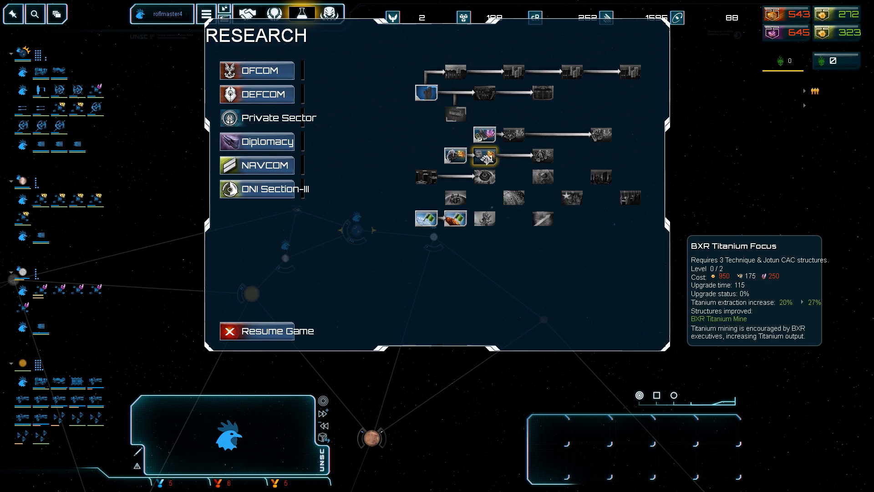
{"action": "left_click", "coordinate": [290, 330]}
{"action": "mouse_move", "coordinate": [535, 17]}
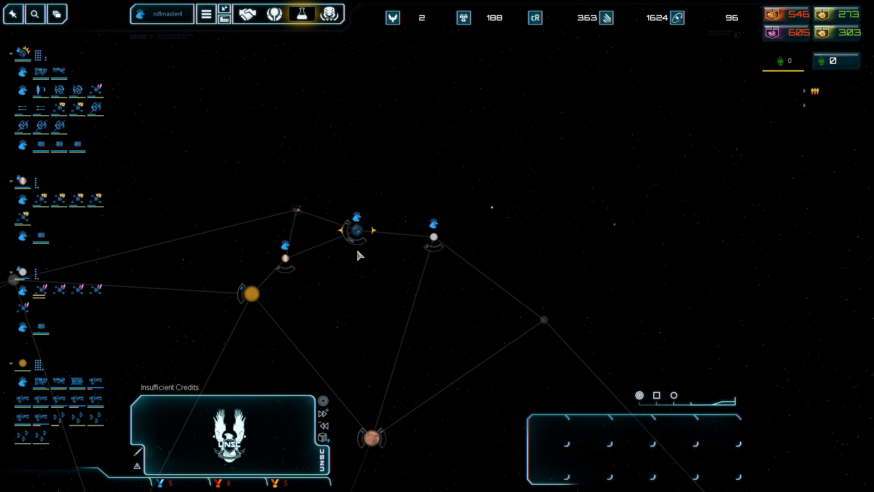
{"action": "key", "text": "Left"}
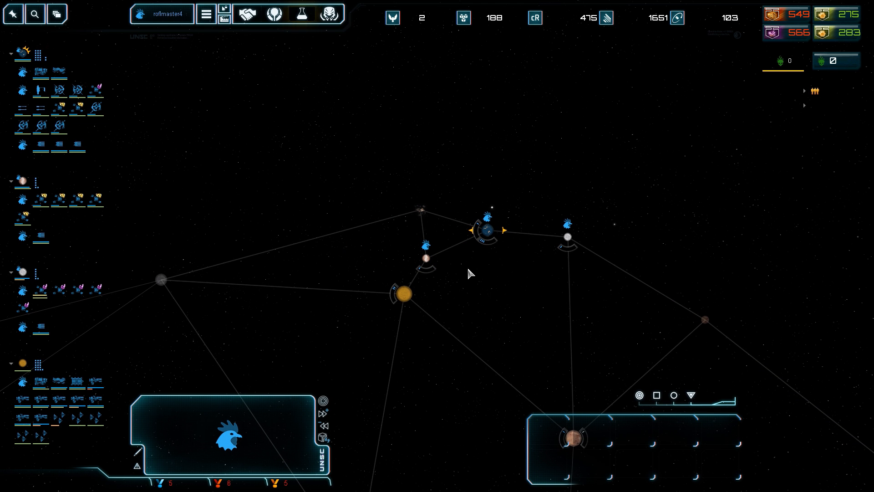
{"action": "scroll", "coordinate": [407, 300], "scroll_direction": "down", "scroll_amount": 2}
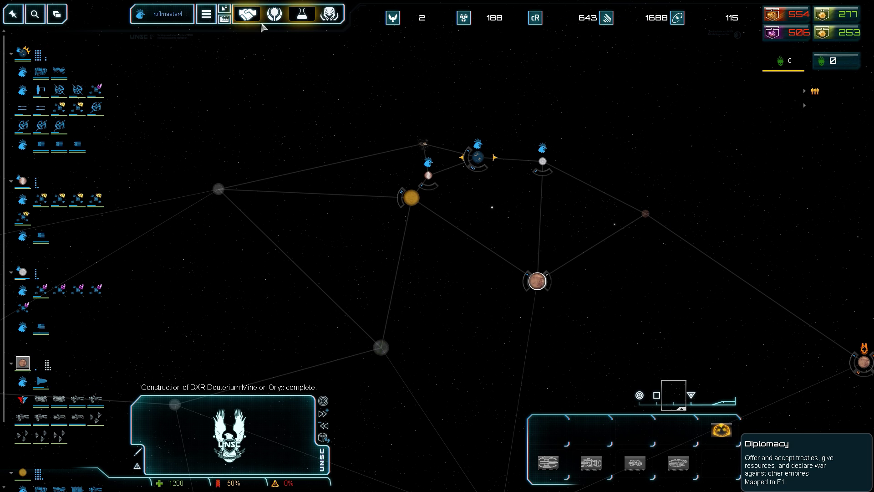
{"action": "left_click", "coordinate": [248, 14]}
{"action": "left_click", "coordinate": [269, 191]}
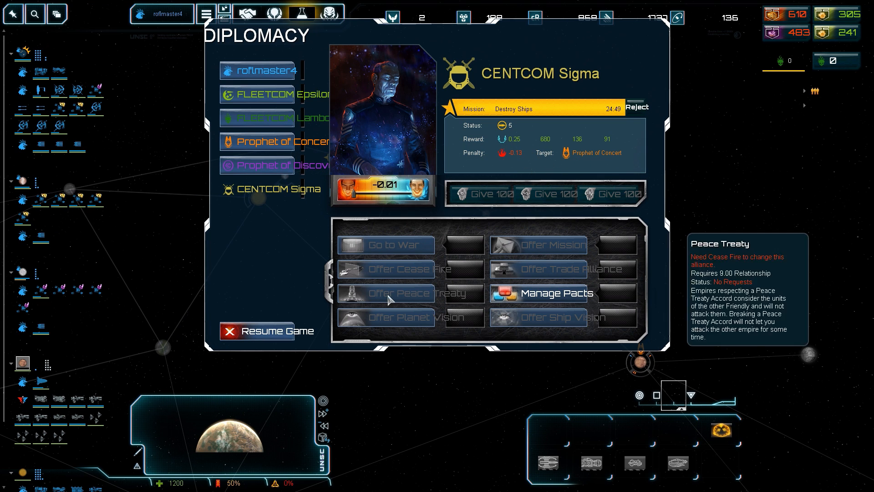
Step: Leave diplomacy, look at the orange planet and Kressida, then queue a Marathon-class heavy cruiser at the Earth-like planet
{"action": "left_click", "coordinate": [251, 330]}
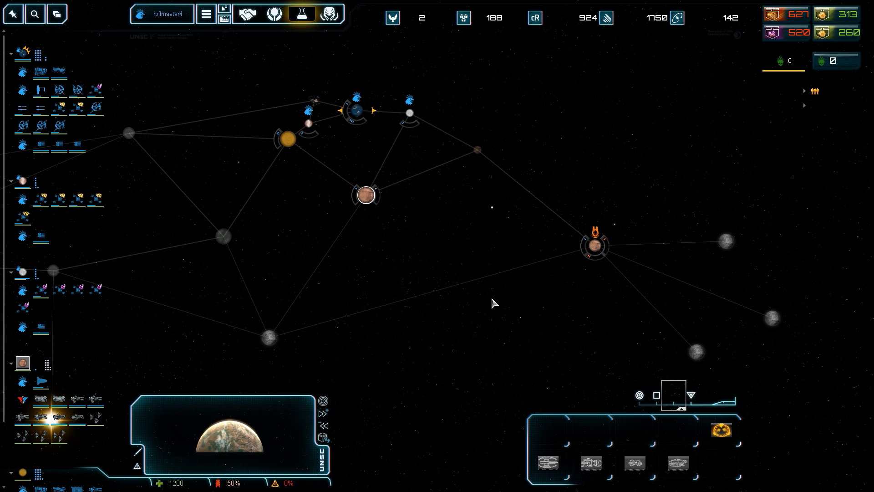
{"action": "double_click", "coordinate": [776, 308]}
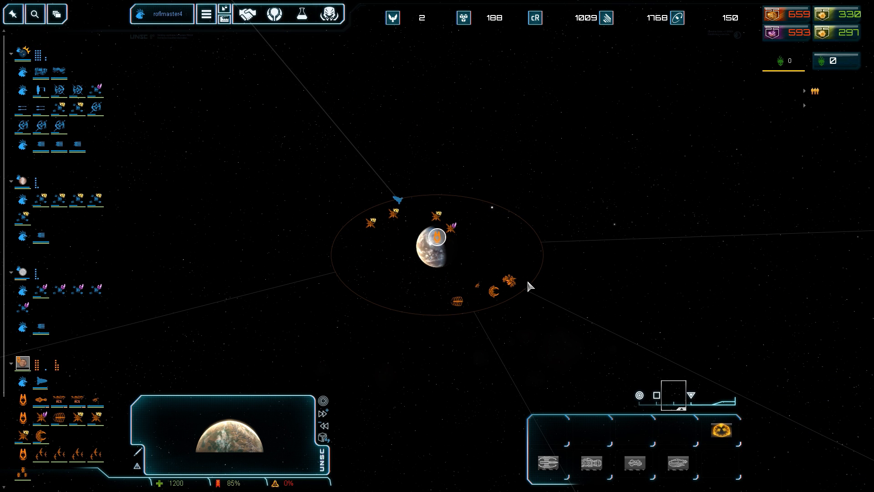
{"action": "scroll", "coordinate": [514, 287], "scroll_direction": "down", "scroll_amount": 5}
{"action": "scroll", "coordinate": [492, 266], "scroll_direction": "down", "scroll_amount": 5}
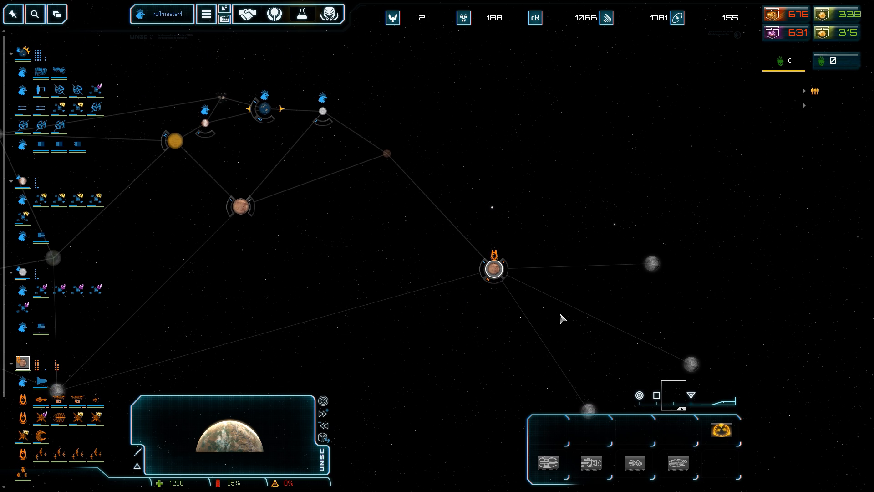
{"action": "scroll", "coordinate": [307, 218], "scroll_direction": "up", "scroll_amount": 3}
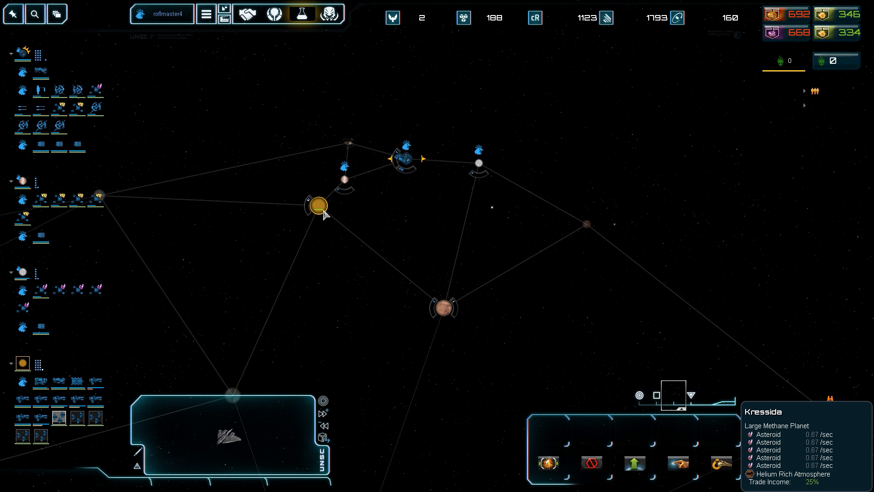
{"action": "double_click", "coordinate": [319, 209]}
{"action": "left_click", "coordinate": [516, 189]}
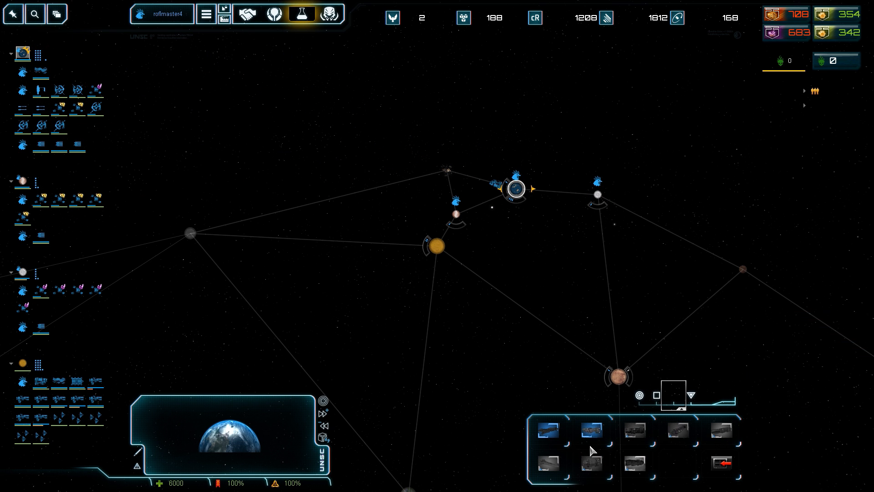
{"action": "left_click", "coordinate": [592, 436]}
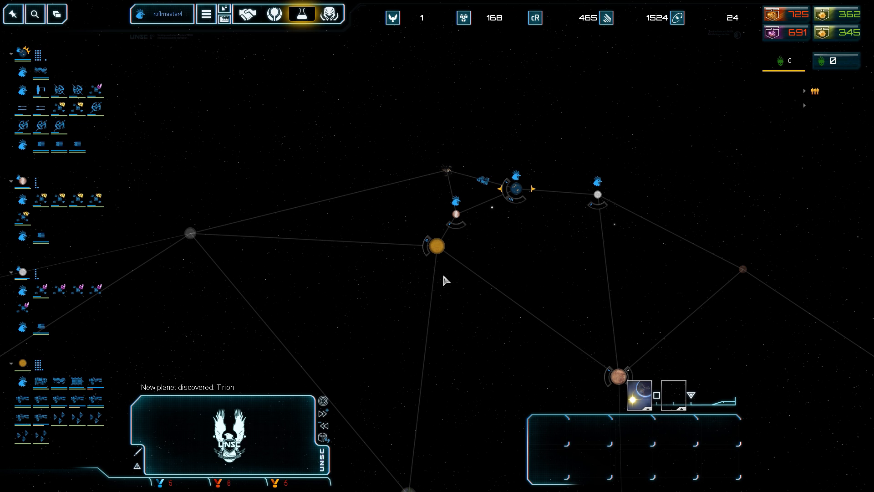
{"action": "scroll", "coordinate": [417, 270], "scroll_direction": "down", "scroll_amount": 5}
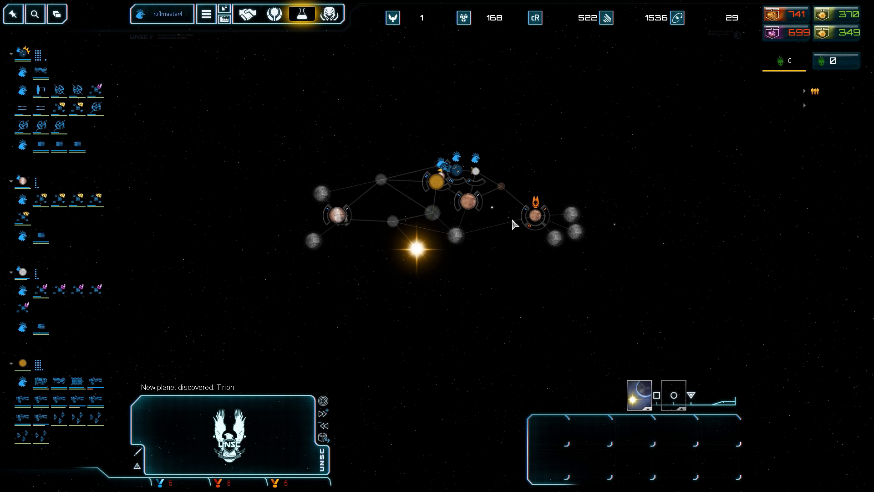
Step: Inspect Tirion, a frigate orbiting it and the nearby planets' details
{"action": "double_click", "coordinate": [338, 215]}
{"action": "scroll", "coordinate": [437, 258], "scroll_direction": "up", "scroll_amount": 3}
{"action": "scroll", "coordinate": [439, 259], "scroll_direction": "up", "scroll_amount": 3}
{"action": "left_click", "coordinate": [488, 293]}
{"action": "scroll", "coordinate": [487, 293], "scroll_direction": "down", "scroll_amount": 2}
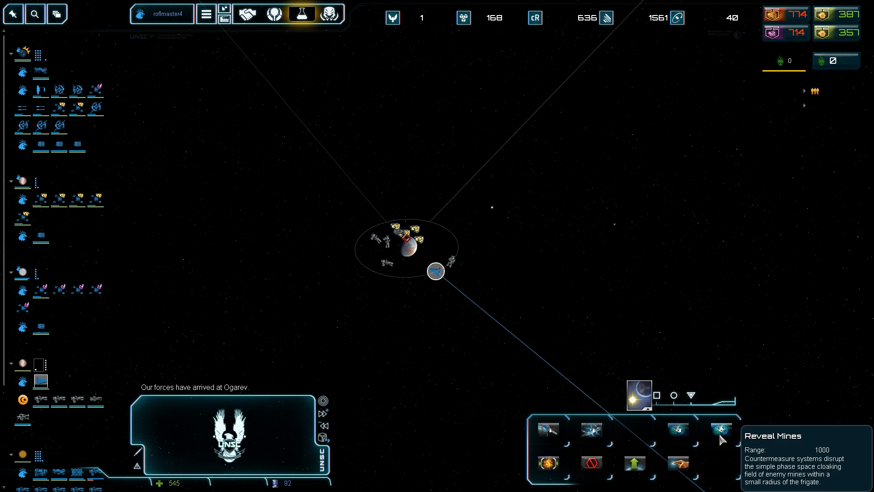
{"action": "scroll", "coordinate": [404, 270], "scroll_direction": "down", "scroll_amount": 2}
{"action": "scroll", "coordinate": [394, 274], "scroll_direction": "down", "scroll_amount": 2}
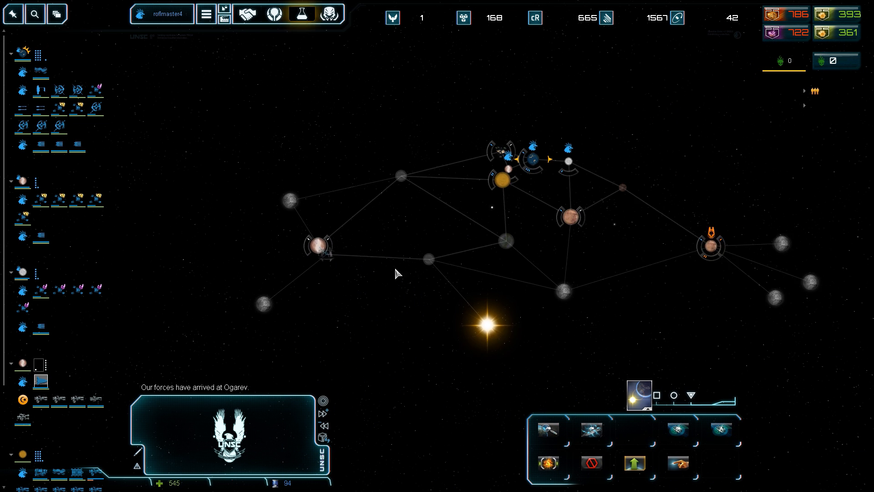
{"action": "scroll", "coordinate": [395, 273], "scroll_direction": "down", "scroll_amount": 1}
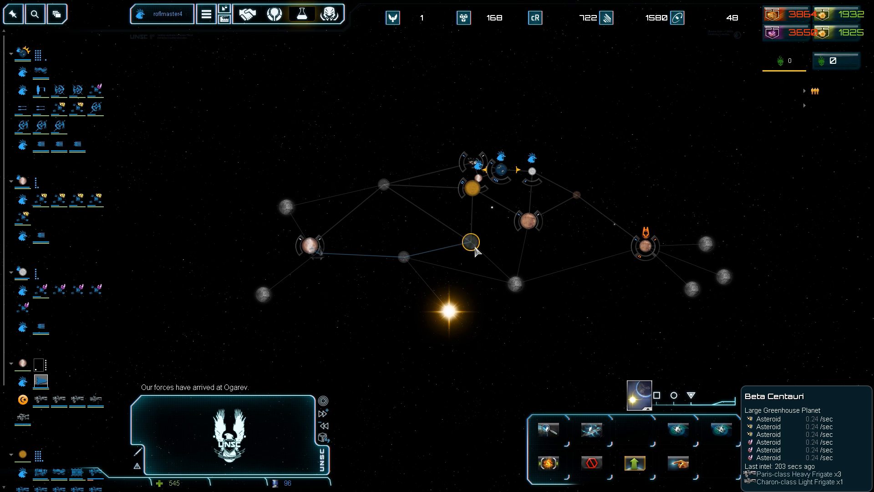
{"action": "scroll", "coordinate": [408, 259], "scroll_direction": "up", "scroll_amount": 2}
{"action": "scroll", "coordinate": [292, 298], "scroll_direction": "up", "scroll_amount": 2}
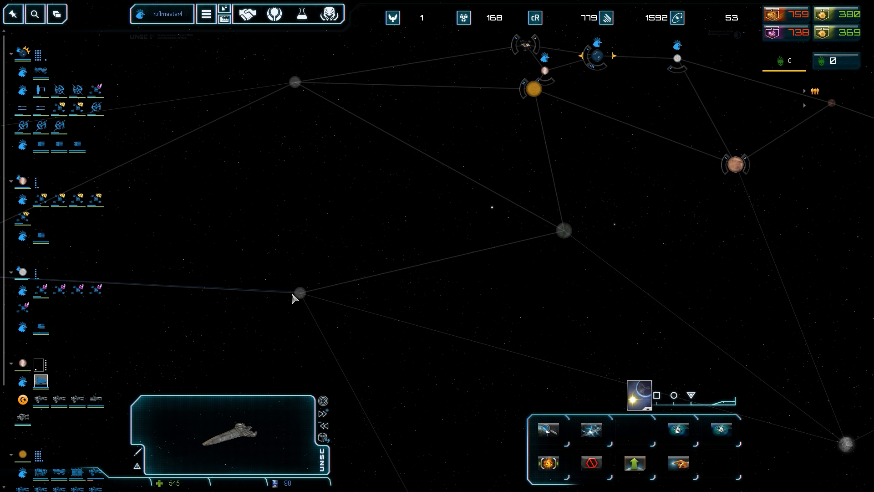
{"action": "left_click", "coordinate": [299, 292]}
{"action": "scroll", "coordinate": [530, 321], "scroll_direction": "down", "scroll_amount": 3}
{"action": "scroll", "coordinate": [500, 309], "scroll_direction": "up", "scroll_amount": 1}
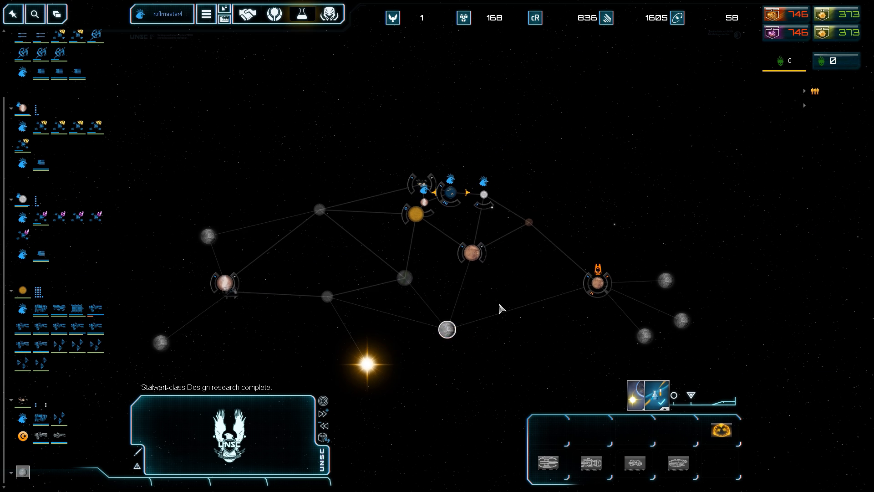
{"action": "scroll", "coordinate": [479, 311], "scroll_direction": "up", "scroll_amount": 3}
{"action": "left_click", "coordinate": [451, 181]}
{"action": "double_click", "coordinate": [452, 181]}
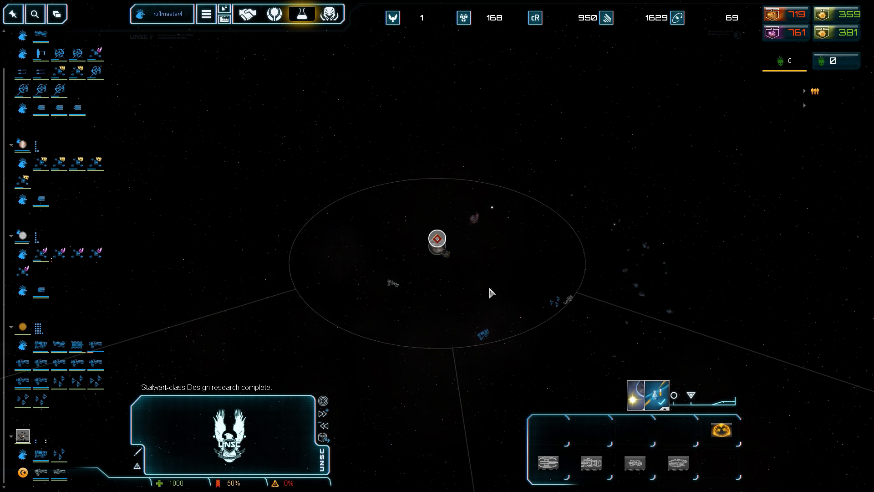
{"action": "left_click", "coordinate": [537, 317]}
Step: Check the Marathon cruiser, the ship at the yellow planet and the red planet, then bring up research
{"action": "left_click", "coordinate": [507, 368]}
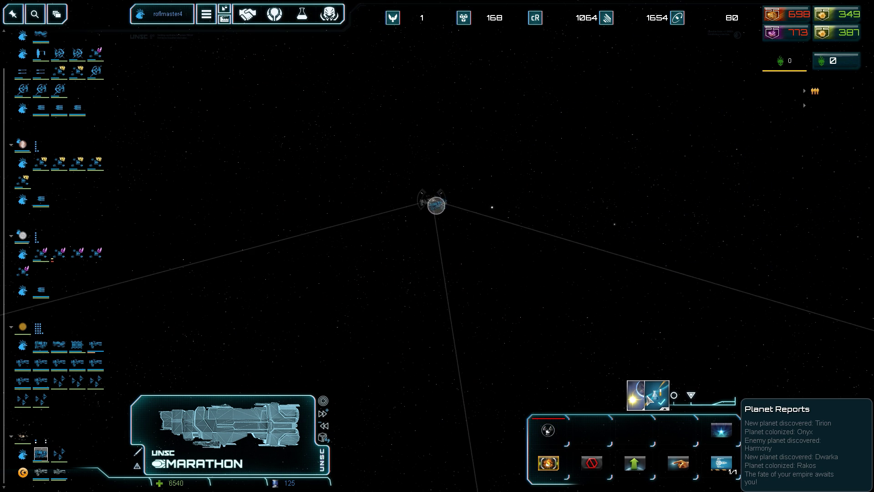
{"action": "scroll", "coordinate": [536, 330], "scroll_direction": "down", "scroll_amount": 3}
{"action": "left_click", "coordinate": [535, 330]}
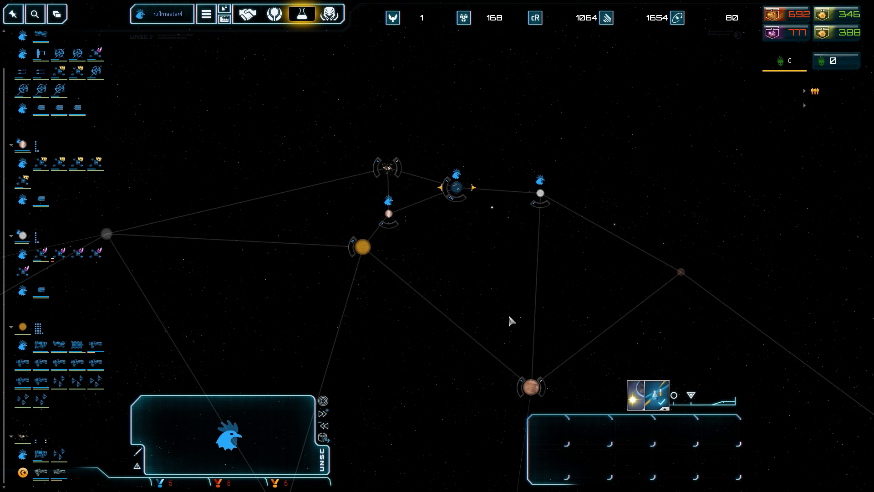
{"action": "left_click", "coordinate": [388, 198]}
{"action": "left_click", "coordinate": [413, 284]}
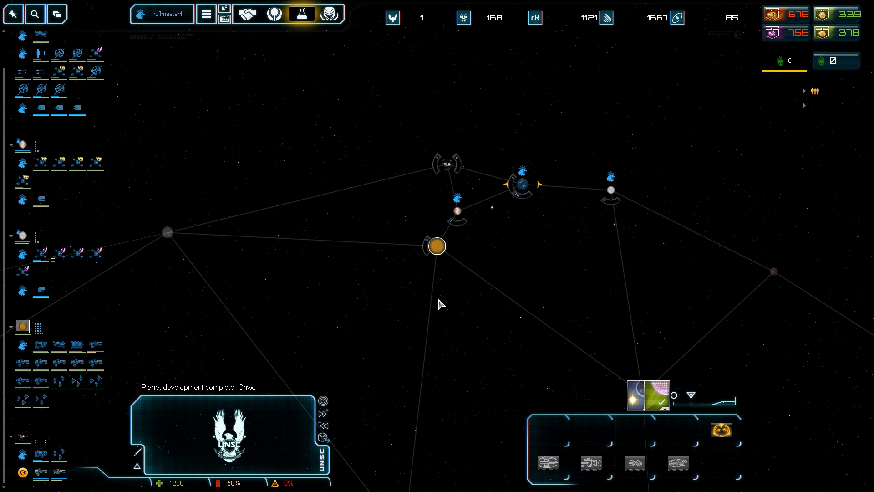
{"action": "left_click", "coordinate": [503, 197]}
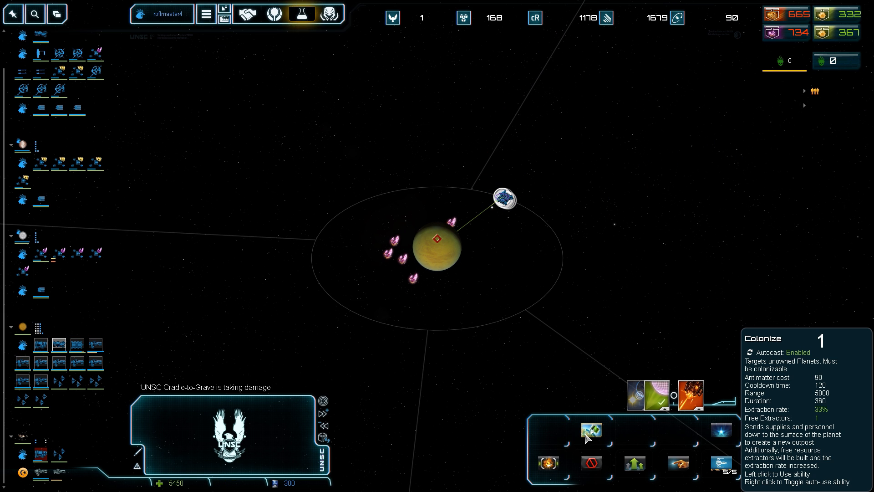
{"action": "scroll", "coordinate": [538, 339], "scroll_direction": "down", "scroll_amount": 2}
{"action": "scroll", "coordinate": [539, 334], "scroll_direction": "down", "scroll_amount": 2}
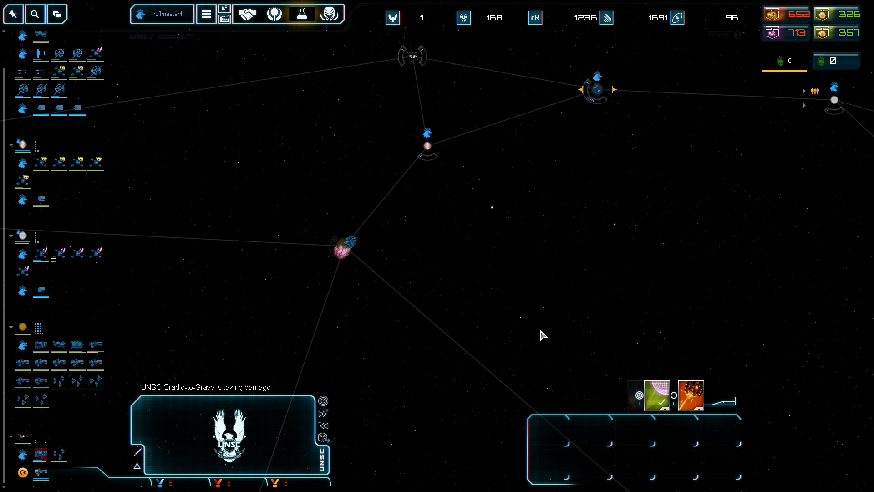
{"action": "scroll", "coordinate": [542, 334], "scroll_direction": "down", "scroll_amount": 2}
{"action": "left_click", "coordinate": [560, 358]}
{"action": "scroll", "coordinate": [587, 433], "scroll_direction": "up", "scroll_amount": 2}
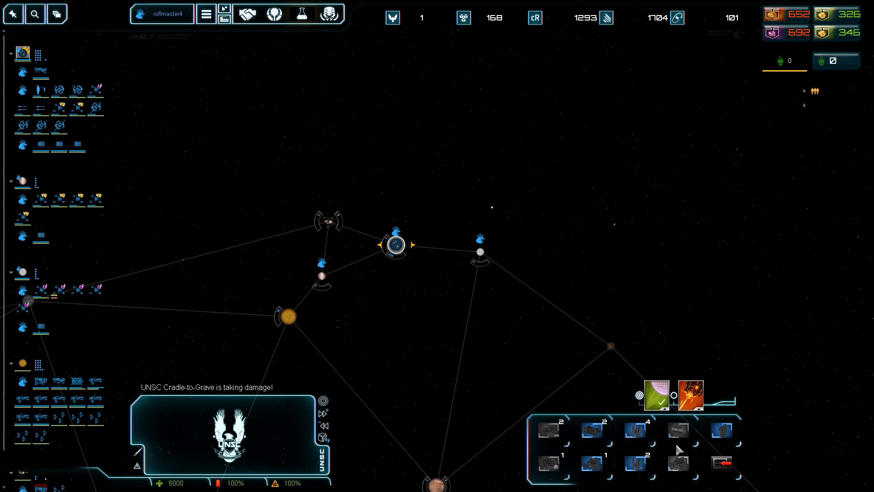
{"action": "left_click", "coordinate": [301, 14]}
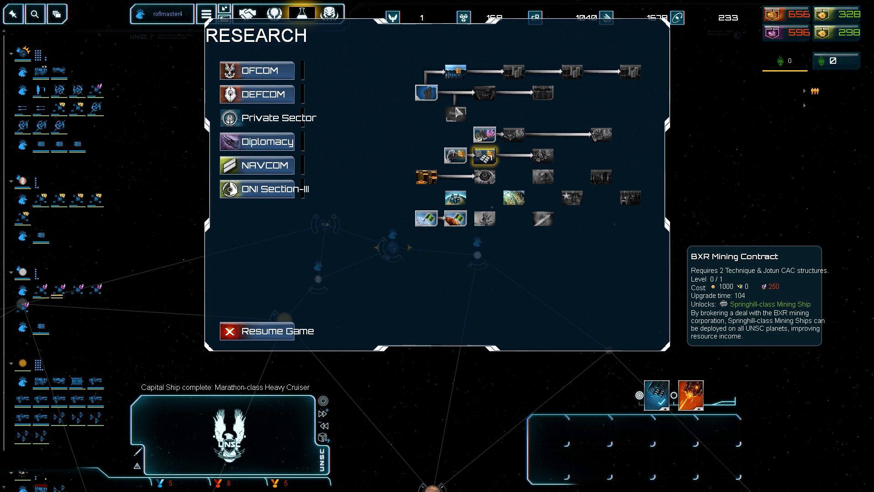
Step: Resume play, reopen the research trees on the OFCOM tab, then return to the map
{"action": "left_click", "coordinate": [263, 336]}
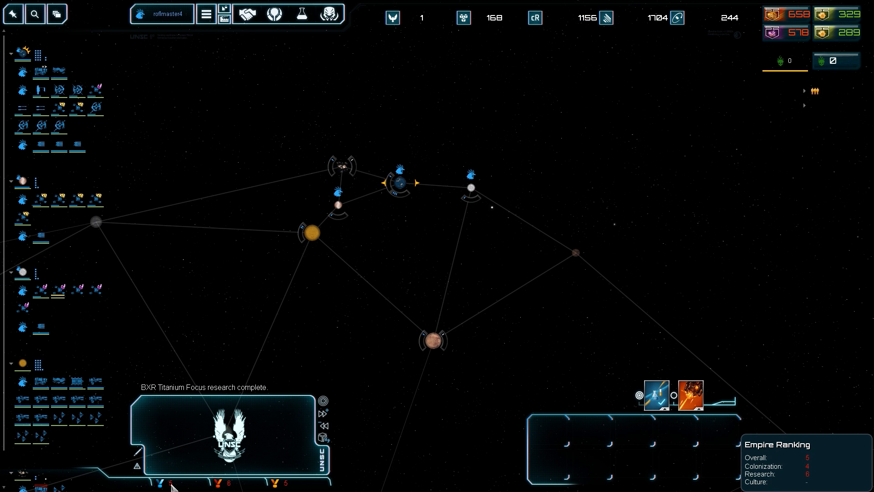
{"action": "left_click", "coordinate": [329, 13]}
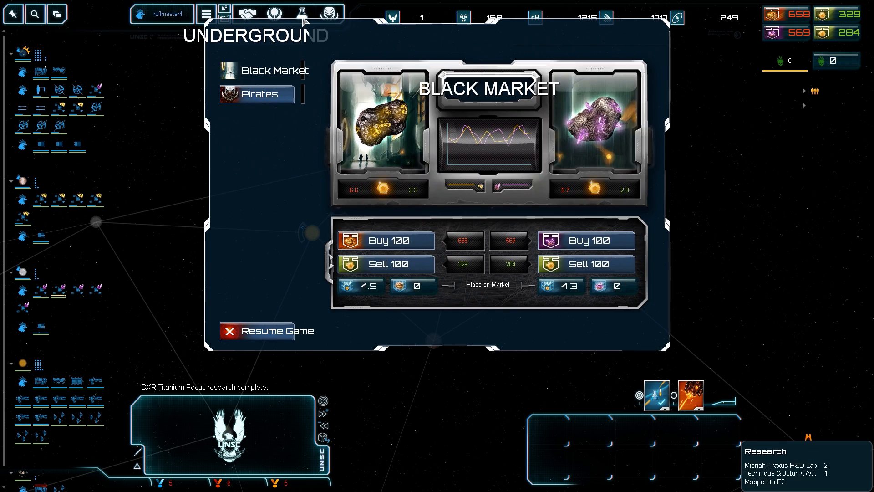
{"action": "left_click", "coordinate": [301, 13]}
{"action": "left_click", "coordinate": [268, 71]}
{"action": "left_click", "coordinate": [273, 333]}
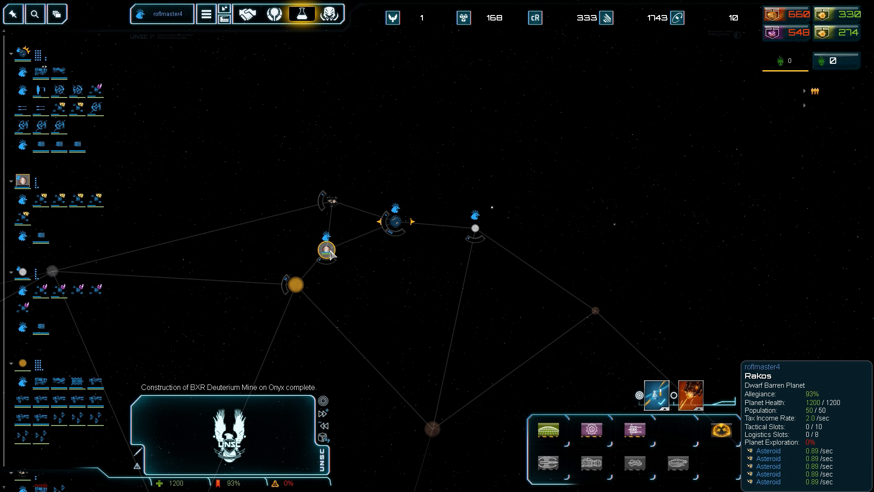
Step: Select the ship at the yellow planet, then box-select the Marathon cruiser near the asteroid
{"action": "double_click", "coordinate": [295, 285]}
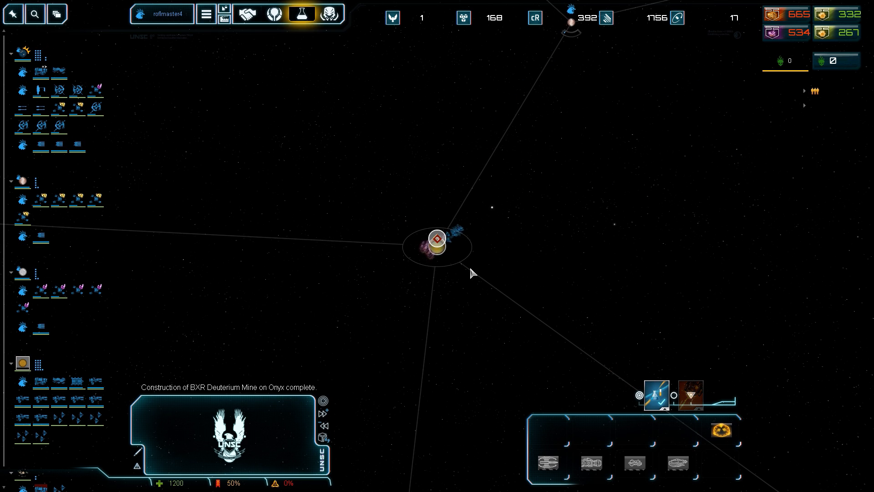
{"action": "left_click_drag", "start_coordinate": [400, 162], "coordinate": [558, 253]}
{"action": "scroll", "coordinate": [559, 230], "scroll_direction": "down", "scroll_amount": 5}
{"action": "double_click", "coordinate": [385, 70]}
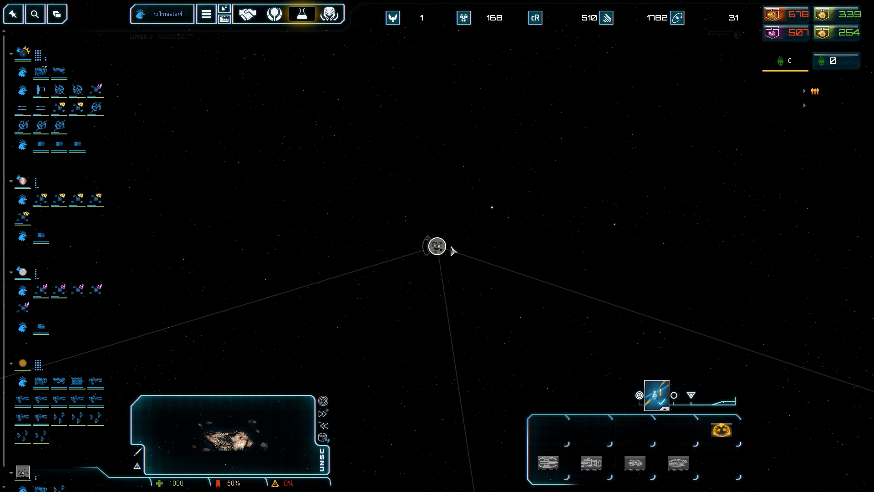
{"action": "left_click_drag", "start_coordinate": [396, 176], "coordinate": [660, 439]}
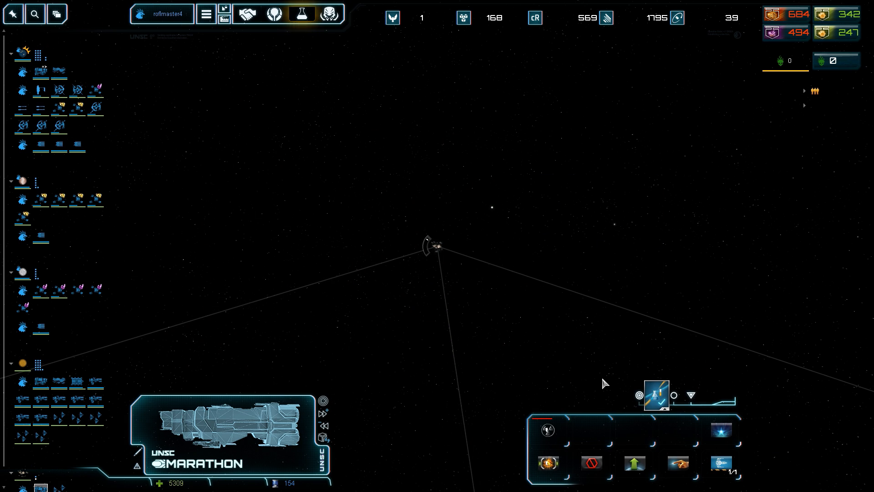
{"action": "scroll", "coordinate": [601, 382], "scroll_direction": "down", "scroll_amount": 5}
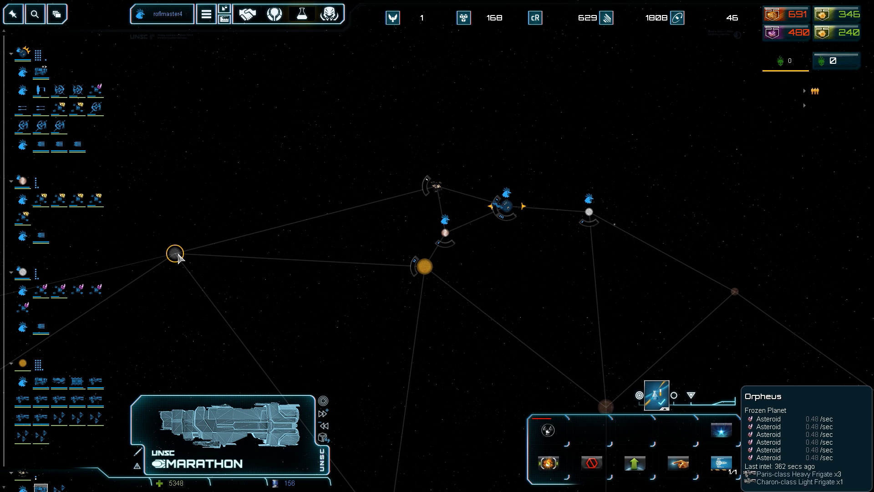
Step: Pan across the star system and box-select the planets in the middle of the map
{"action": "key", "text": "Left"}
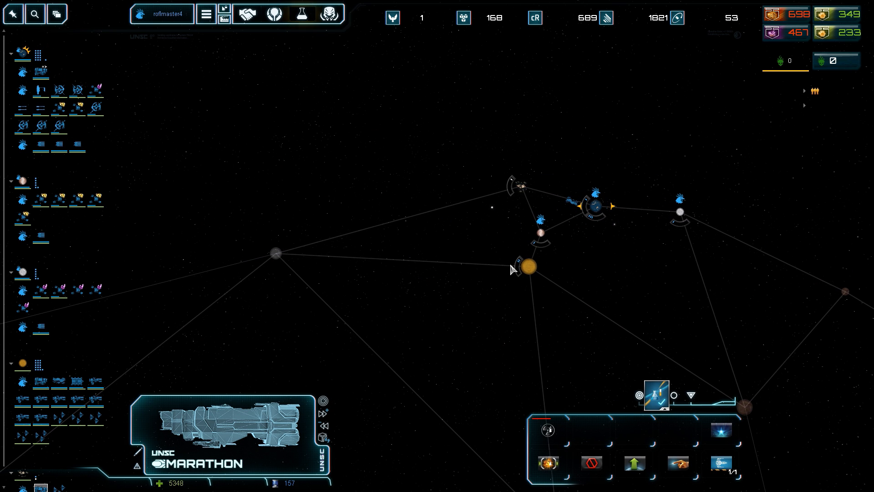
{"action": "key", "text": "Right"}
{"action": "key", "text": "Down"}
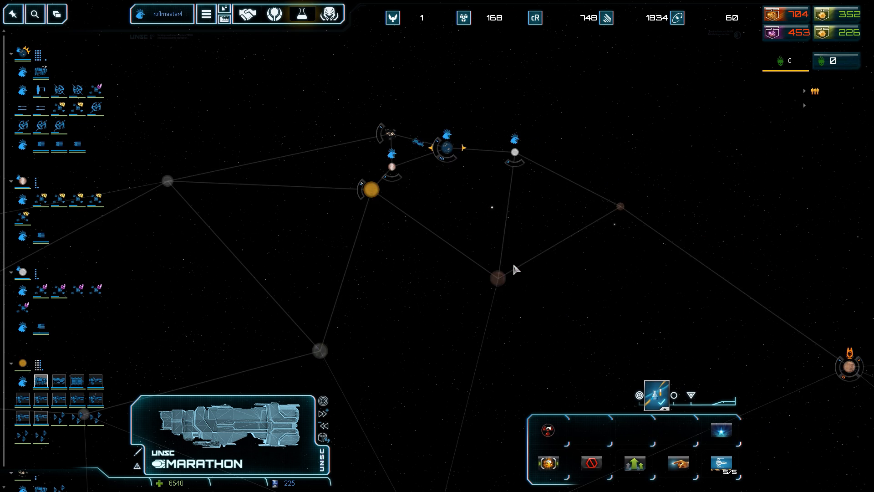
{"action": "key", "text": "Left"}
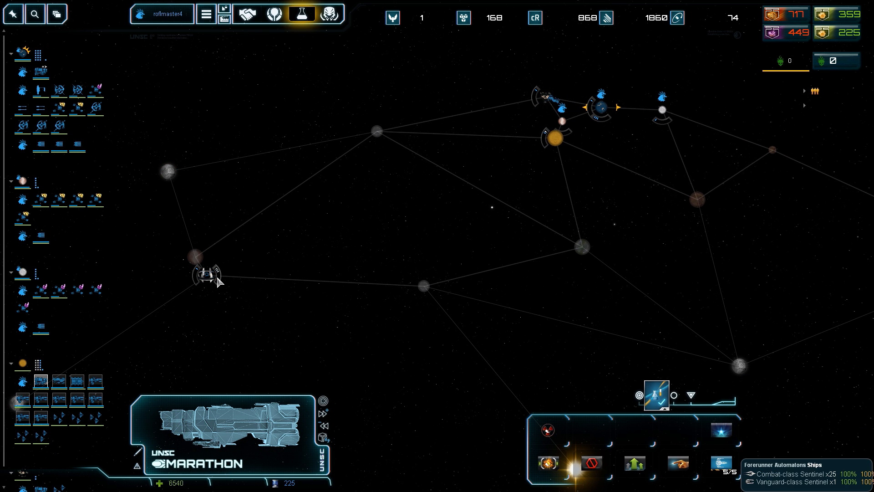
{"action": "scroll", "coordinate": [196, 233], "scroll_direction": "down", "scroll_amount": 2}
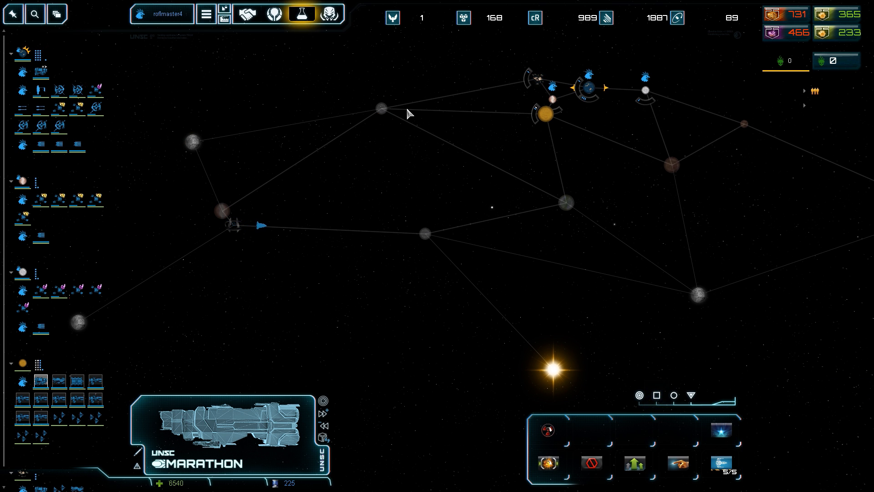
{"action": "key", "text": "Right"}
{"action": "left_click_drag", "start_coordinate": [424, 156], "coordinate": [678, 338]}
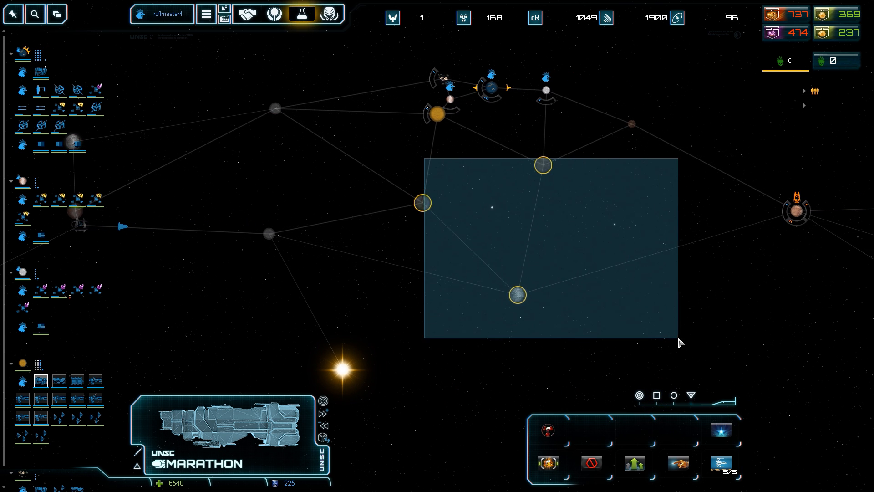
Step: Review Beta Centauri, Orpheus and Lukion, then reselect the Marathon cruiser for its move order
{"action": "left_click", "coordinate": [423, 203]}
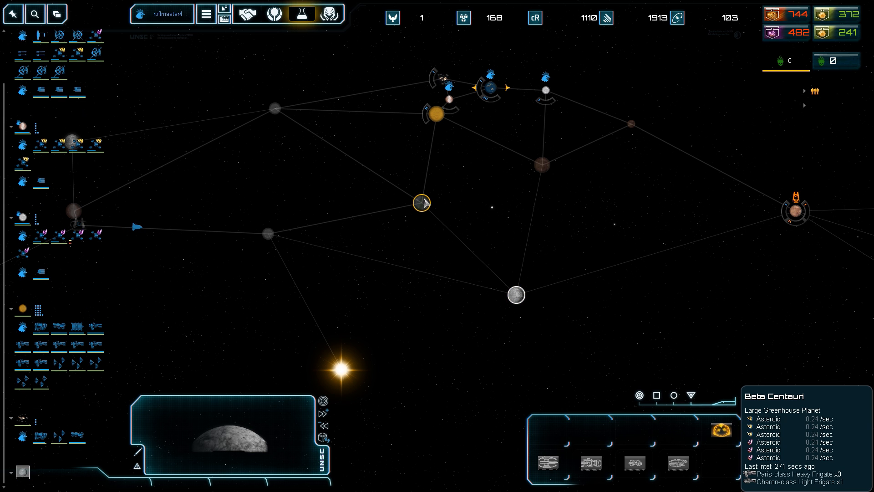
{"action": "scroll", "coordinate": [422, 203], "scroll_direction": "up", "scroll_amount": 2}
{"action": "left_click", "coordinate": [404, 139]}
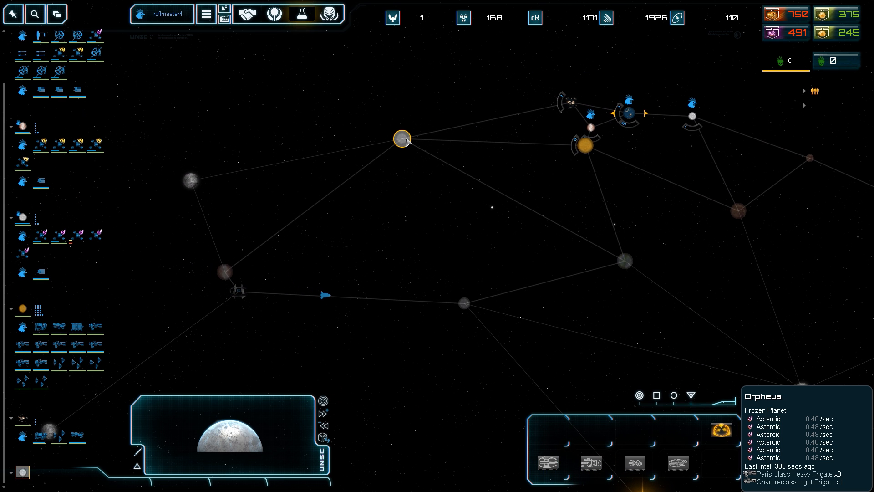
{"action": "left_click", "coordinate": [22, 308]}
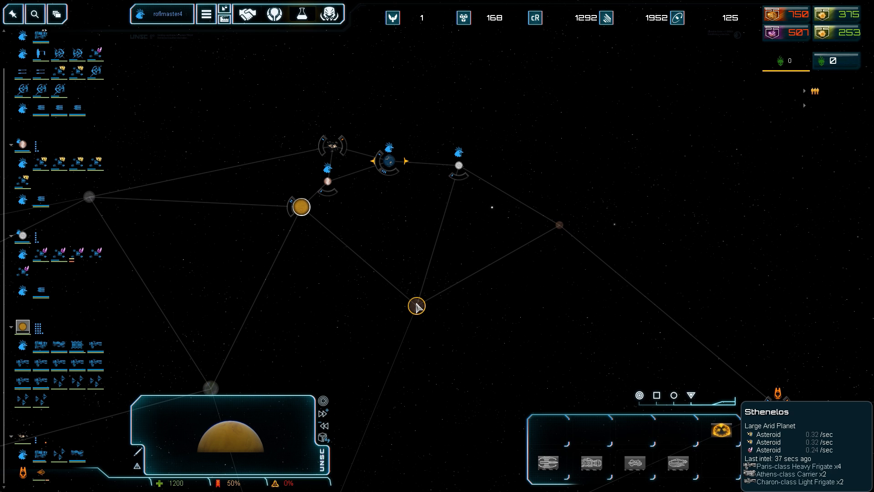
{"action": "left_click", "coordinate": [378, 164]}
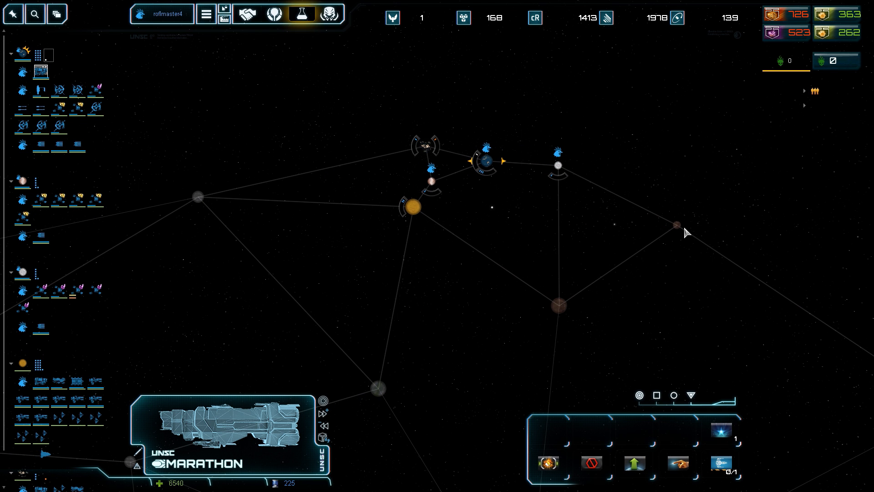
Step: Queue ONI Sloop scouts at the frigate planet and buy Civilian Infrastructure for Kressida
{"action": "left_click", "coordinate": [487, 163]}
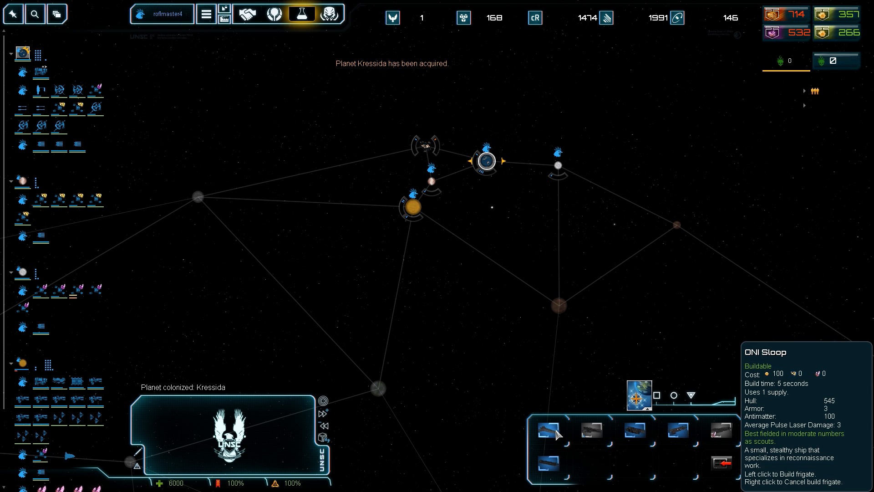
{"action": "left_click", "coordinate": [526, 335]}
{"action": "left_click", "coordinate": [486, 162]}
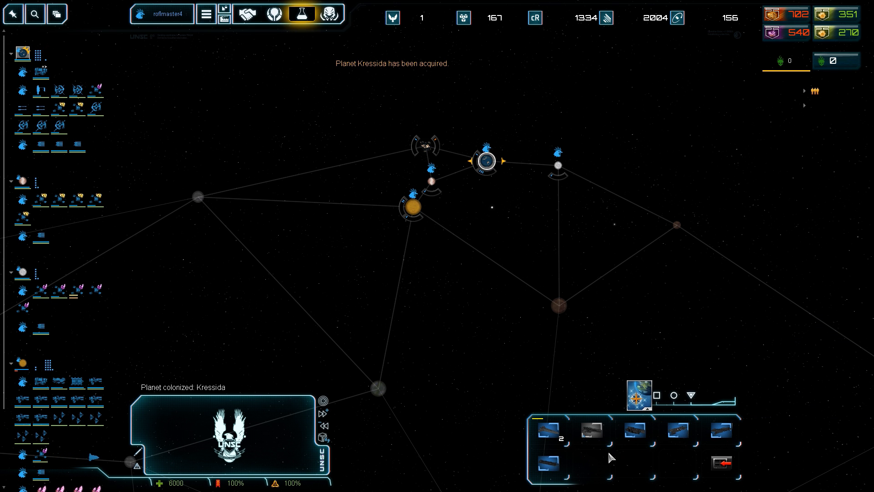
{"action": "scroll", "coordinate": [457, 242], "scroll_direction": "up", "scroll_amount": 1}
{"action": "left_click", "coordinate": [408, 267]}
{"action": "left_click", "coordinate": [547, 430]}
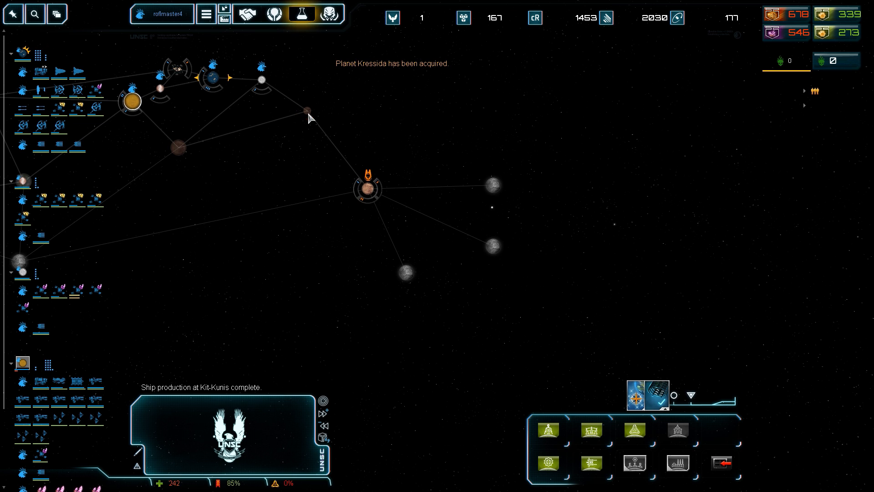
{"action": "scroll", "coordinate": [374, 189], "scroll_direction": "up", "scroll_amount": 3}
{"action": "key", "text": "space"}
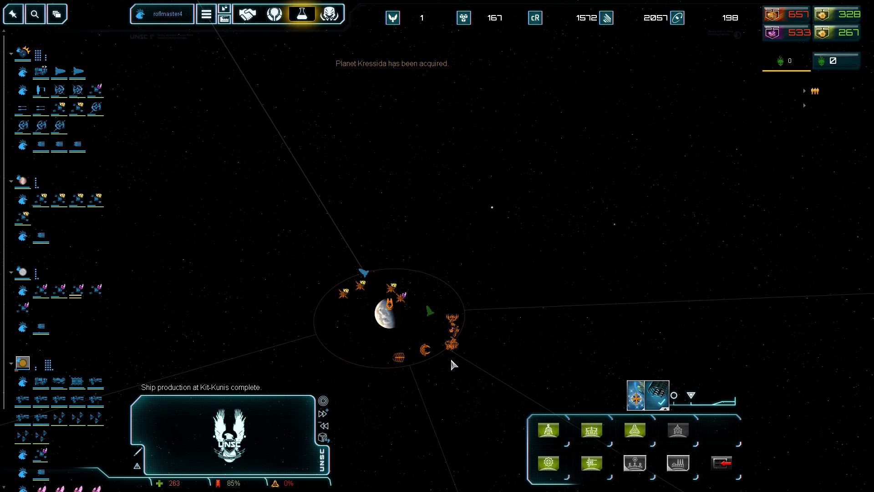
{"action": "scroll", "coordinate": [450, 364], "scroll_direction": "down", "scroll_amount": 5}
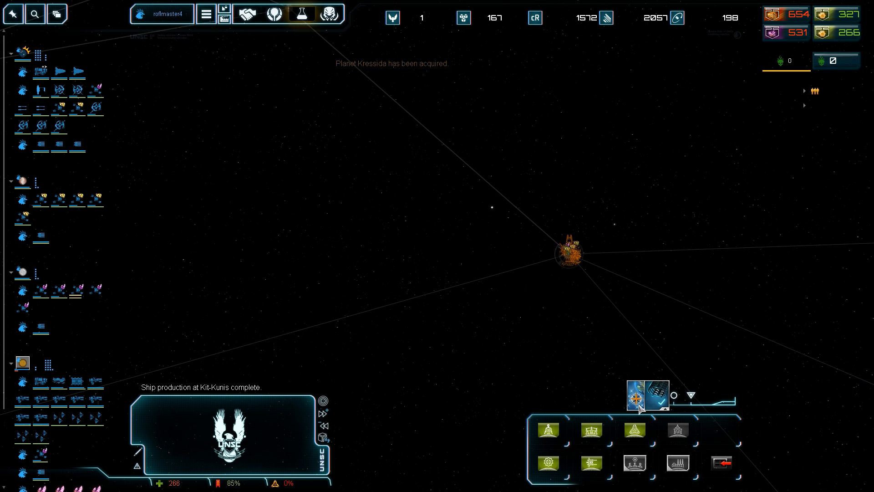
{"action": "left_click", "coordinate": [548, 431]}
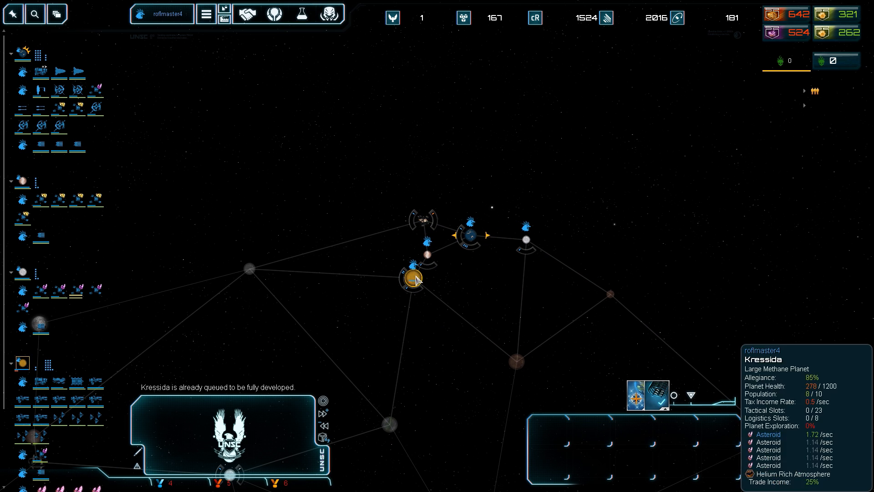
{"action": "scroll", "coordinate": [550, 434], "scroll_direction": "up", "scroll_amount": 2}
Step: Queue development upgrades on the next planet and the planet to the right
{"action": "left_click", "coordinate": [550, 438]}
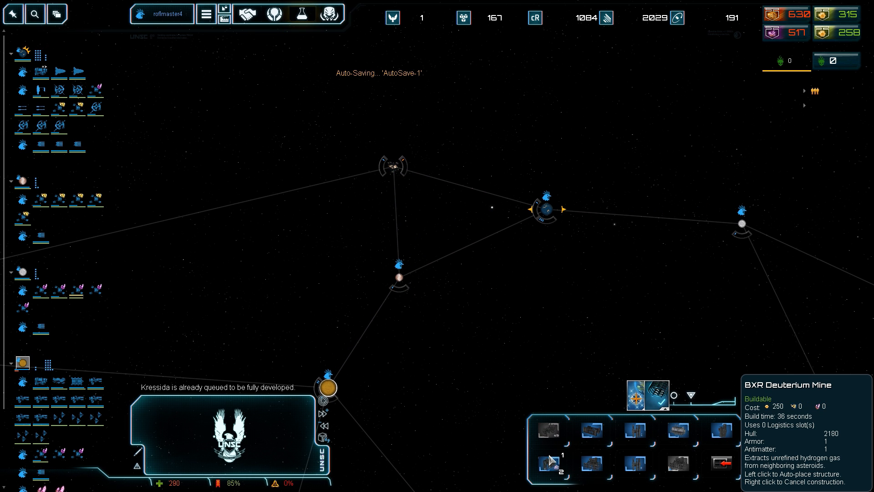
{"action": "scroll", "coordinate": [419, 373], "scroll_direction": "down", "scroll_amount": 1}
{"action": "left_click", "coordinate": [403, 221]}
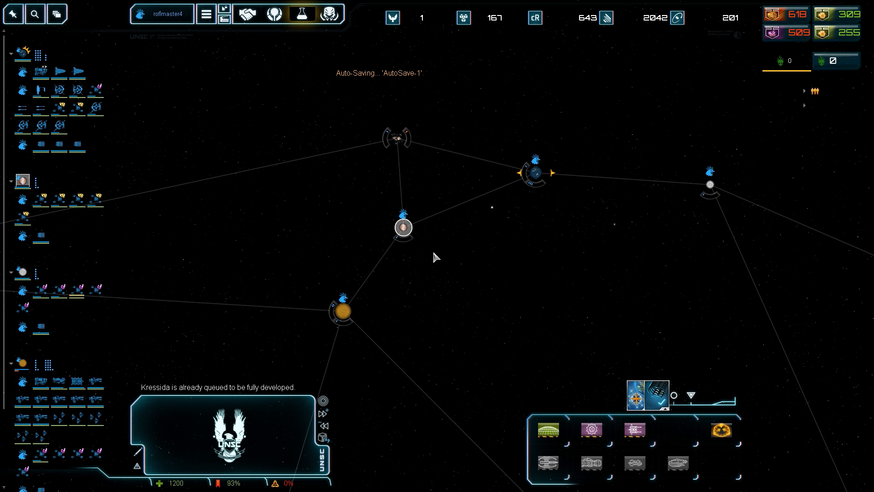
{"action": "left_click", "coordinate": [562, 438]}
{"action": "left_click", "coordinate": [588, 269]}
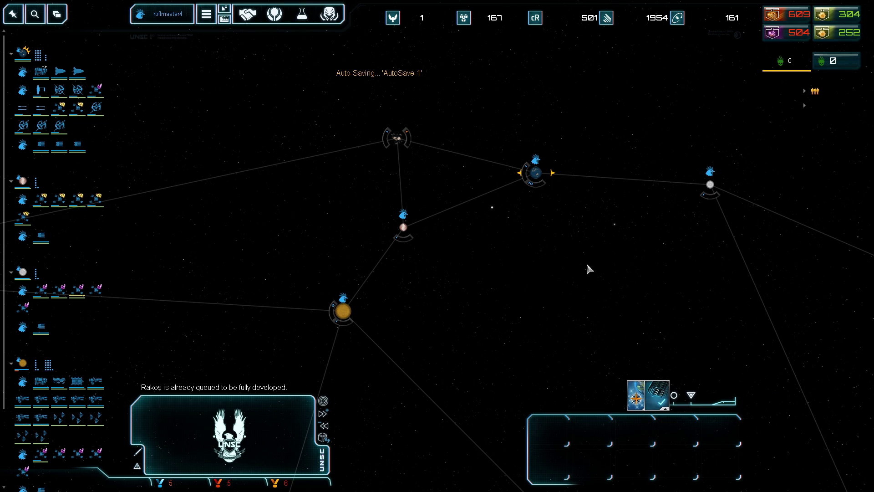
{"action": "left_click", "coordinate": [710, 185]}
{"action": "left_click", "coordinate": [550, 429]}
{"action": "scroll", "coordinate": [550, 429], "scroll_direction": "up", "scroll_amount": 1}
Step: Centre on the asteroid planet and bring up its buildable structures
{"action": "left_click", "coordinate": [431, 206]}
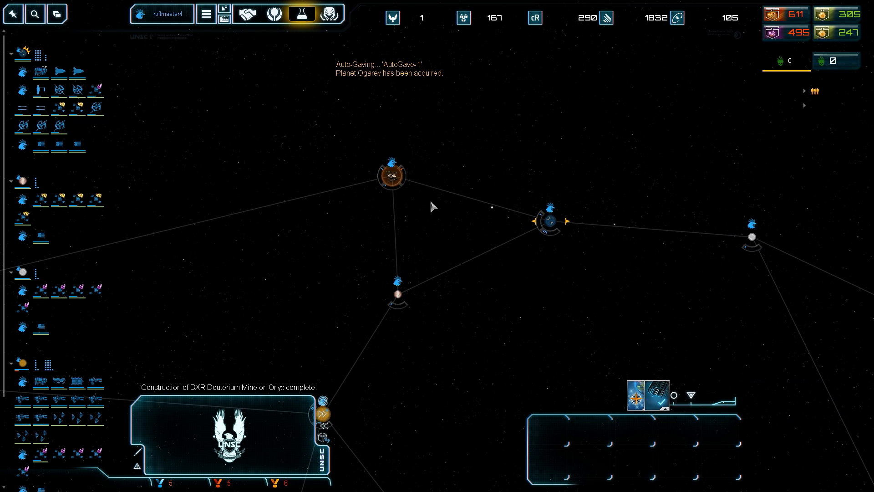
{"action": "double_click", "coordinate": [391, 175]}
{"action": "left_click", "coordinate": [657, 395]}
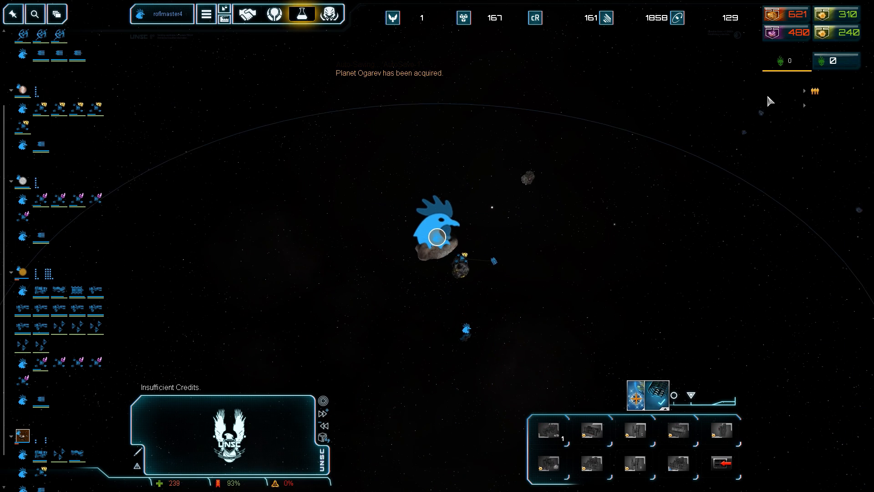
Step: Queue a structure, then start Integral Damage Control in the DEFCOM defense tree and resume the game
{"action": "left_click", "coordinate": [549, 465]}
{"action": "scroll", "coordinate": [580, 419], "scroll_direction": "down", "scroll_amount": 3}
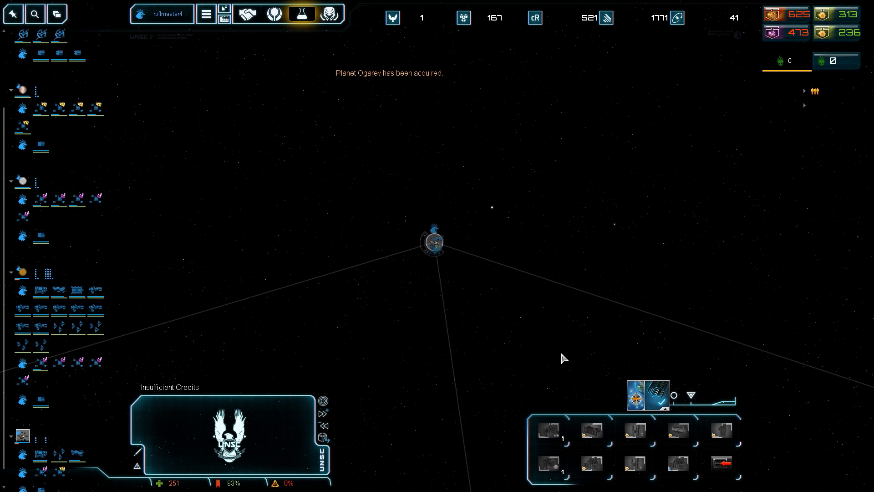
{"action": "scroll", "coordinate": [564, 362], "scroll_direction": "down", "scroll_amount": 3}
{"action": "left_click", "coordinate": [302, 13]}
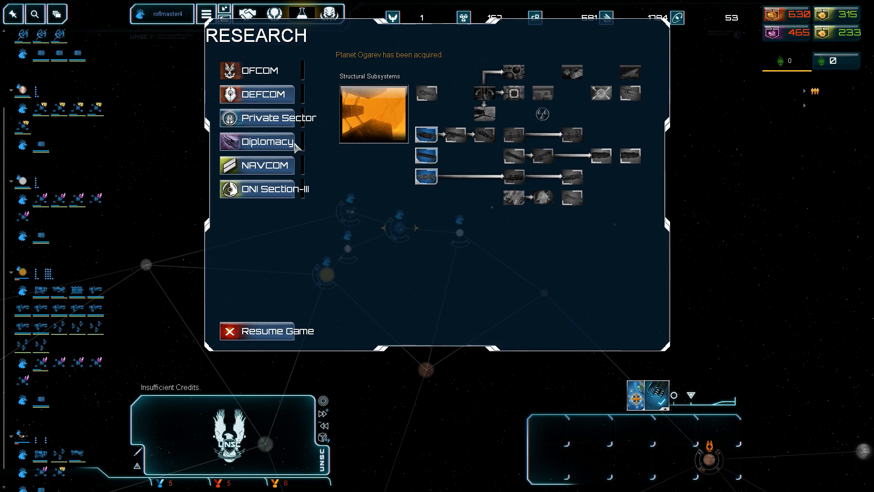
{"action": "left_click", "coordinate": [277, 120]}
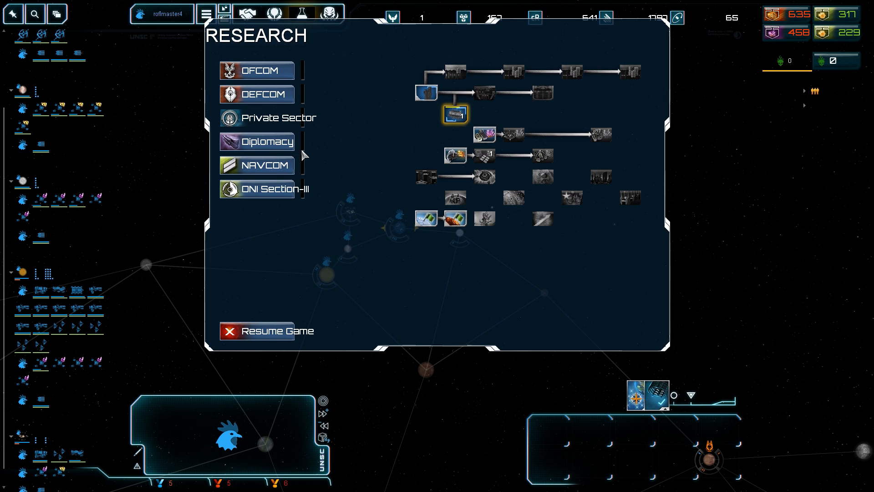
{"action": "mouse_move", "coordinate": [455, 71]}
{"action": "left_click", "coordinate": [281, 77]}
{"action": "left_click", "coordinate": [283, 149]}
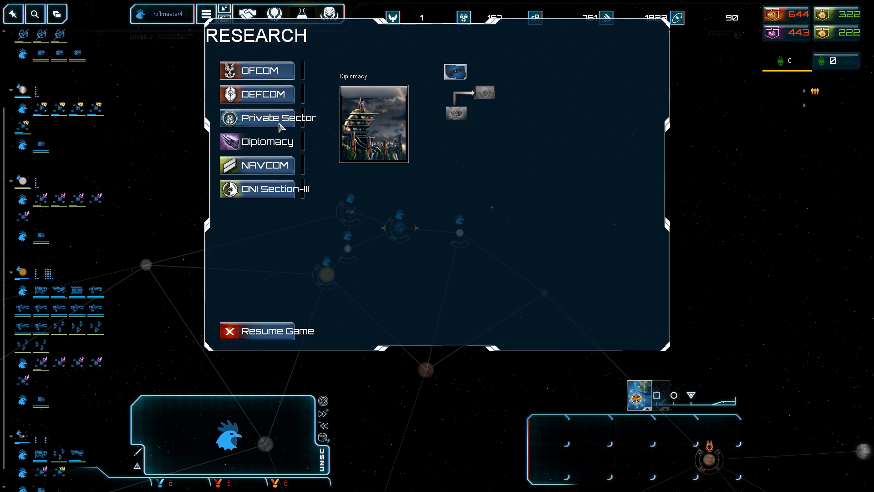
{"action": "left_click", "coordinate": [276, 94]}
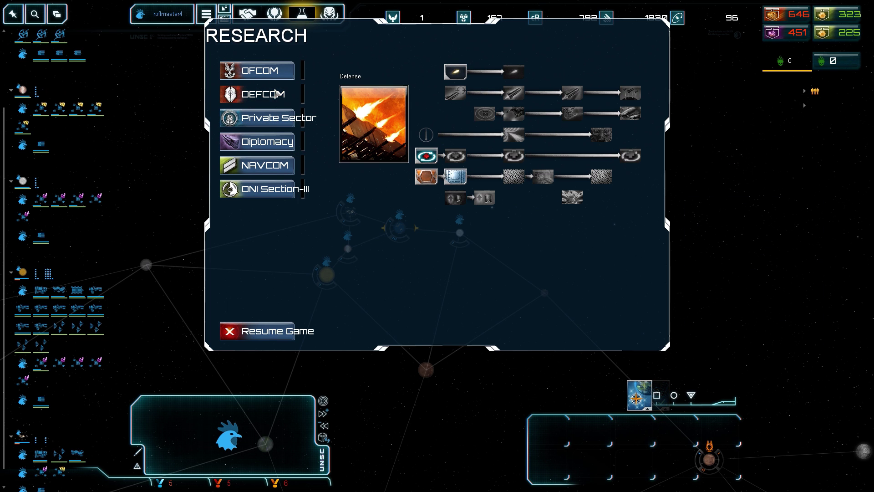
{"action": "left_click", "coordinate": [456, 156]}
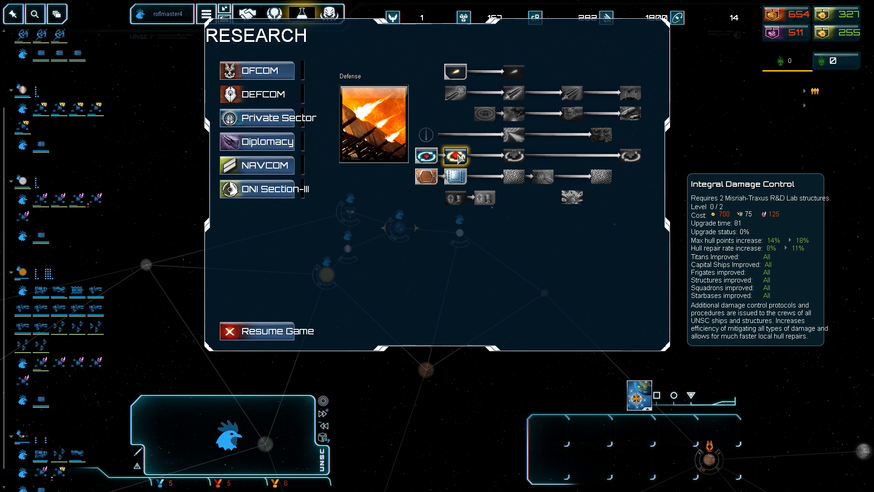
{"action": "left_click", "coordinate": [290, 331]}
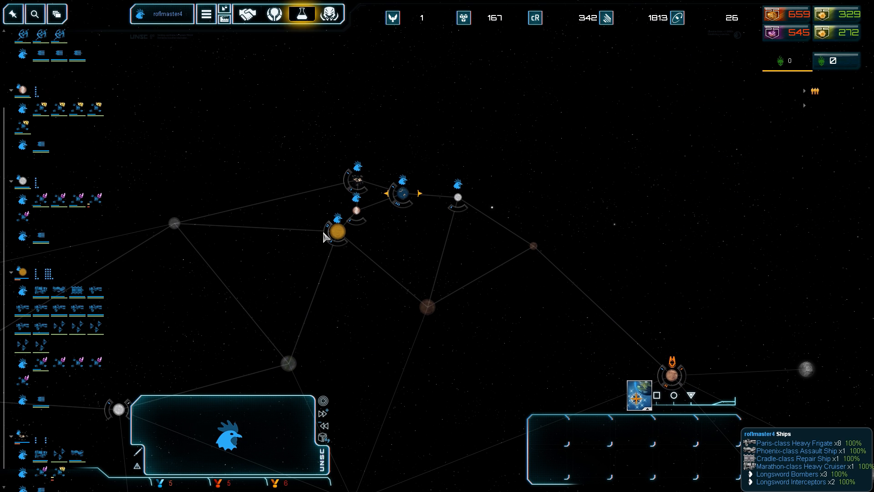
Step: Order the Marathon fleet to move toward Beta Centauri and select the home planet
{"action": "left_click", "coordinate": [323, 231]}
{"action": "scroll", "coordinate": [325, 230], "scroll_direction": "down", "scroll_amount": 3}
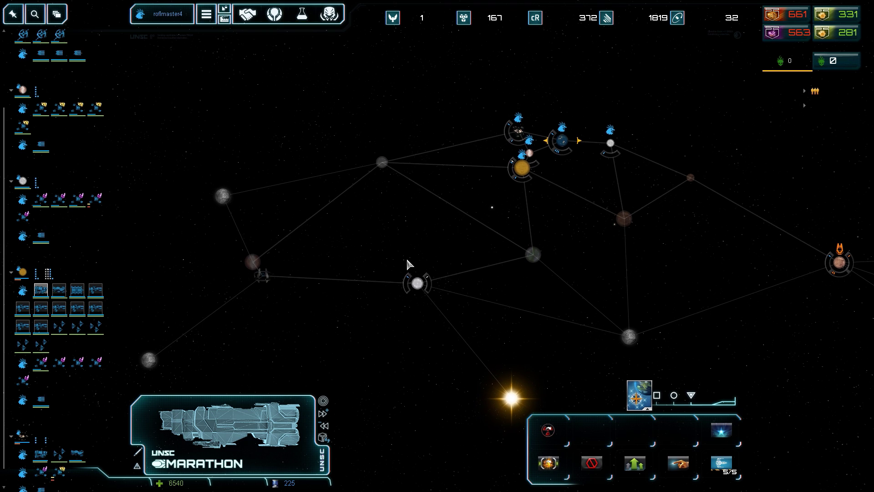
{"action": "left_click", "coordinate": [535, 258]}
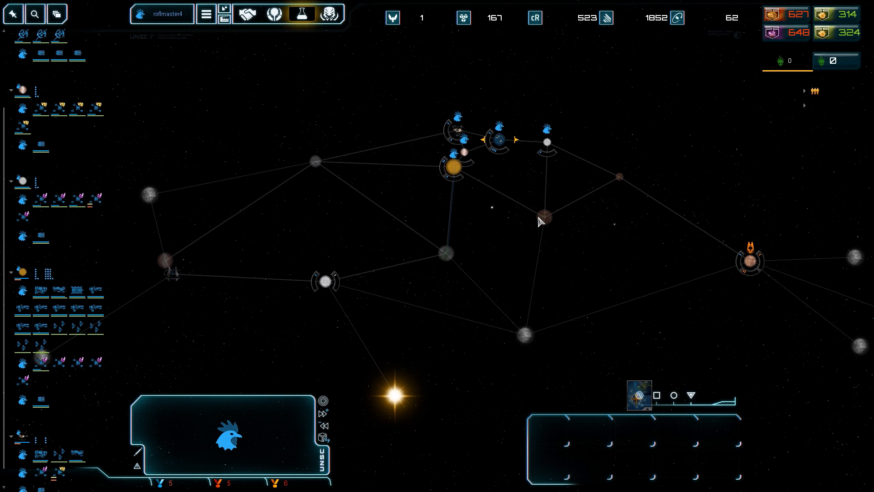
{"action": "mouse_move", "coordinate": [535, 253]}
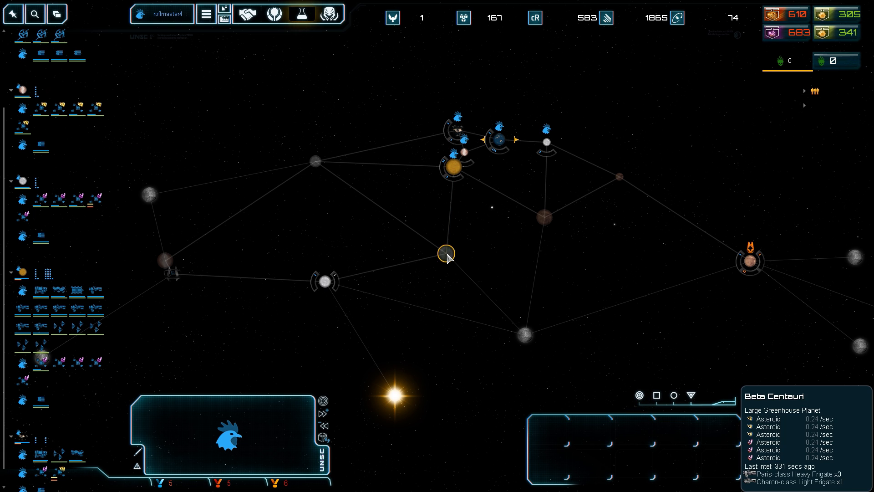
{"action": "left_click", "coordinate": [446, 254]}
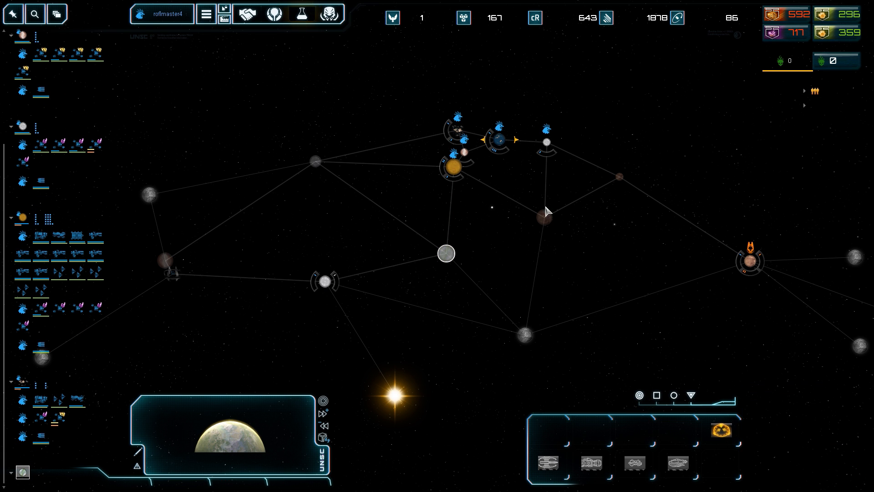
{"action": "scroll", "coordinate": [507, 207], "scroll_direction": "up", "scroll_amount": 2}
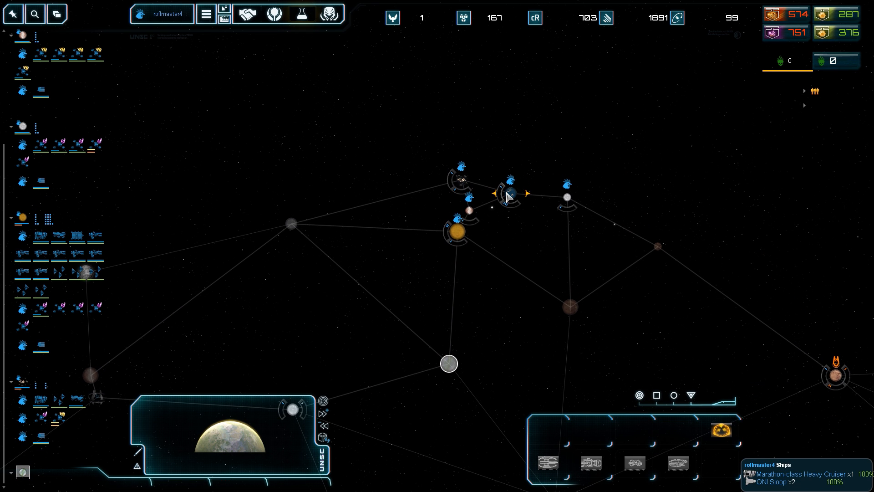
Step: Pause the game and pan across the home planet's orbiting UNSC ships
{"action": "key", "text": "Pause"}
{"action": "left_click", "coordinate": [480, 260]}
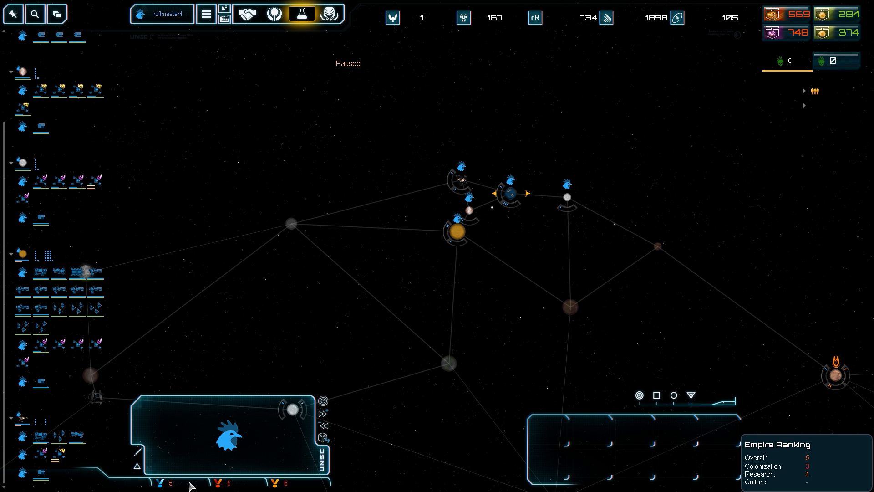
{"action": "scroll", "coordinate": [473, 258], "scroll_direction": "up", "scroll_amount": 3}
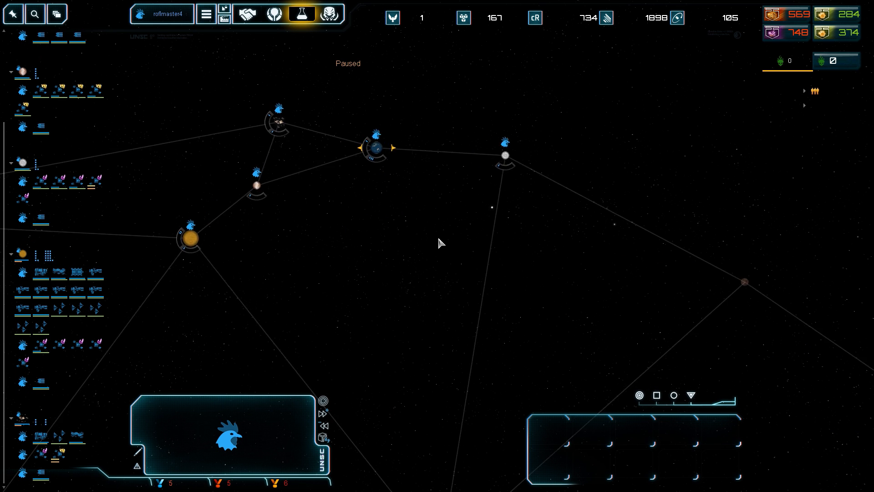
{"action": "scroll", "coordinate": [439, 244], "scroll_direction": "up", "scroll_amount": 3}
{"action": "scroll", "coordinate": [446, 244], "scroll_direction": "up", "scroll_amount": 3}
{"action": "key", "text": "Right"}
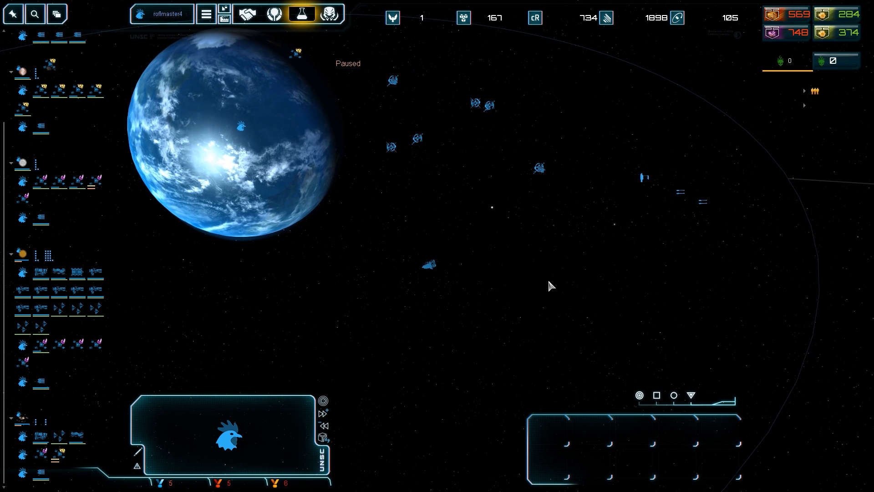